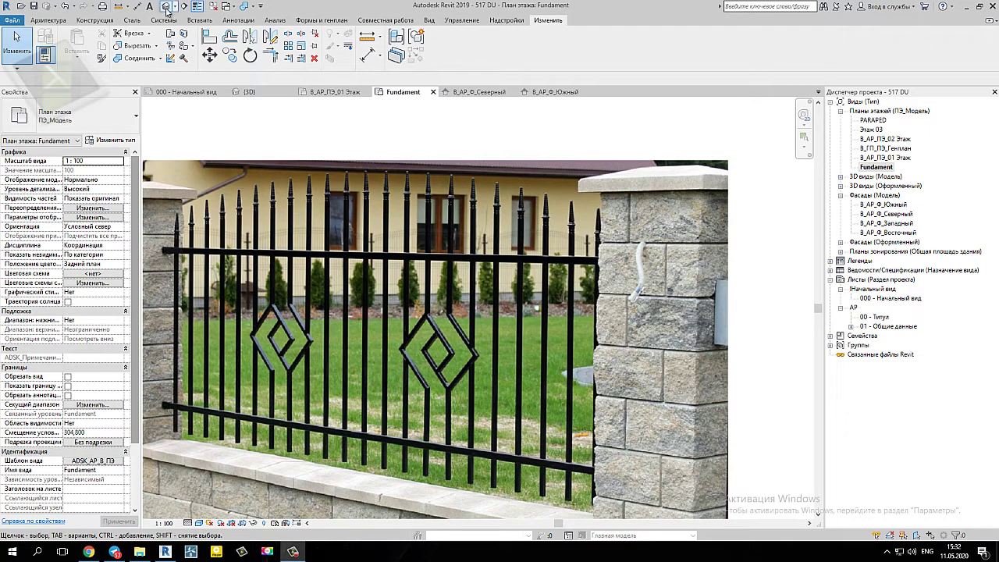
# - Switch to the 3D view, orbit to the panel, and select the stone wall and gate panel
pyautogui.click(167, 7)
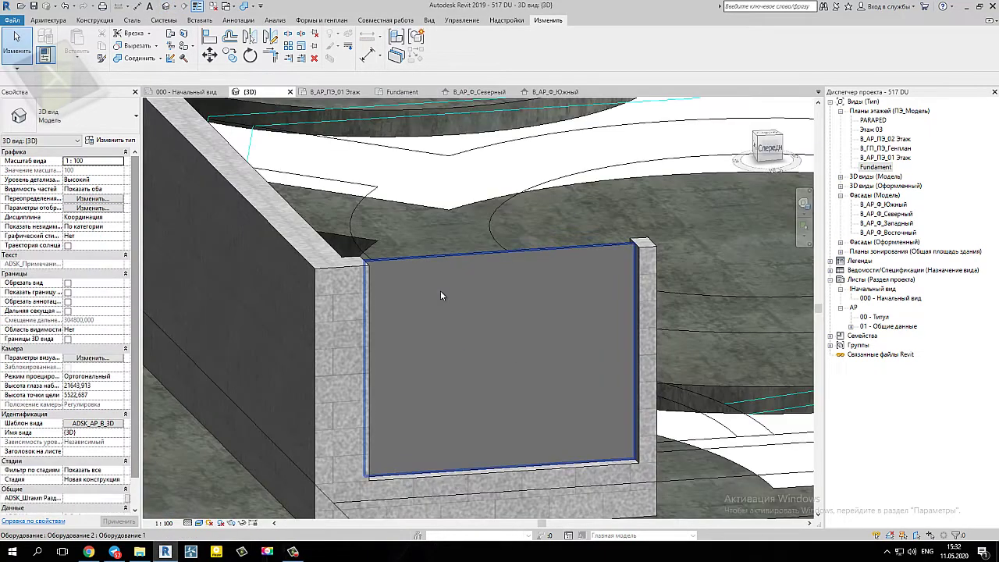
pyautogui.moveTo(440, 290)
pyautogui.keyDown('shift'); pyautogui.mouseDown(button='middle')
pyautogui.moveTo(505, 329)
pyautogui.moveTo(306, 365)
pyautogui.moveTo(461, 424)
pyautogui.mouseUp(button='middle'); pyautogui.keyUp('shift')
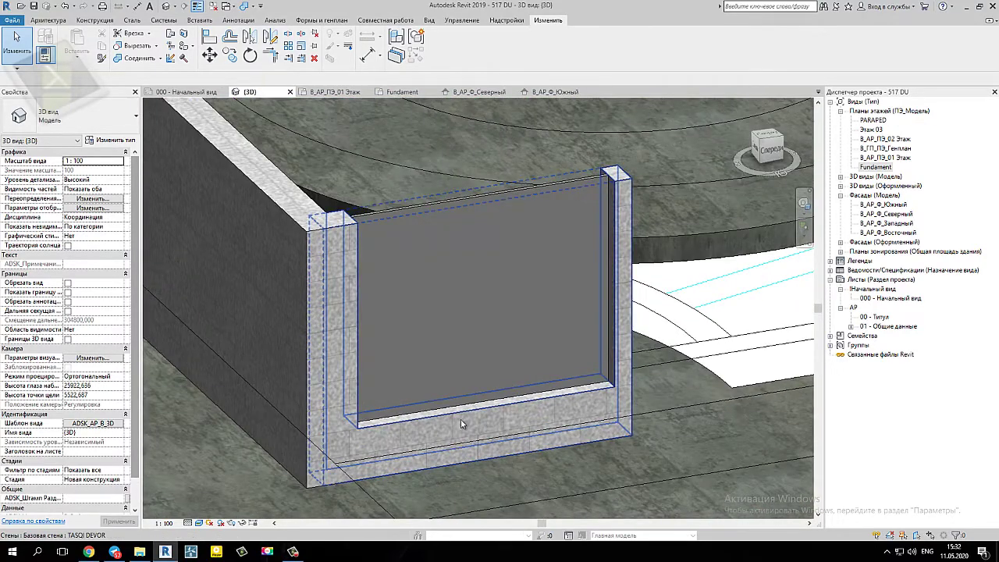
pyautogui.click(461, 424)
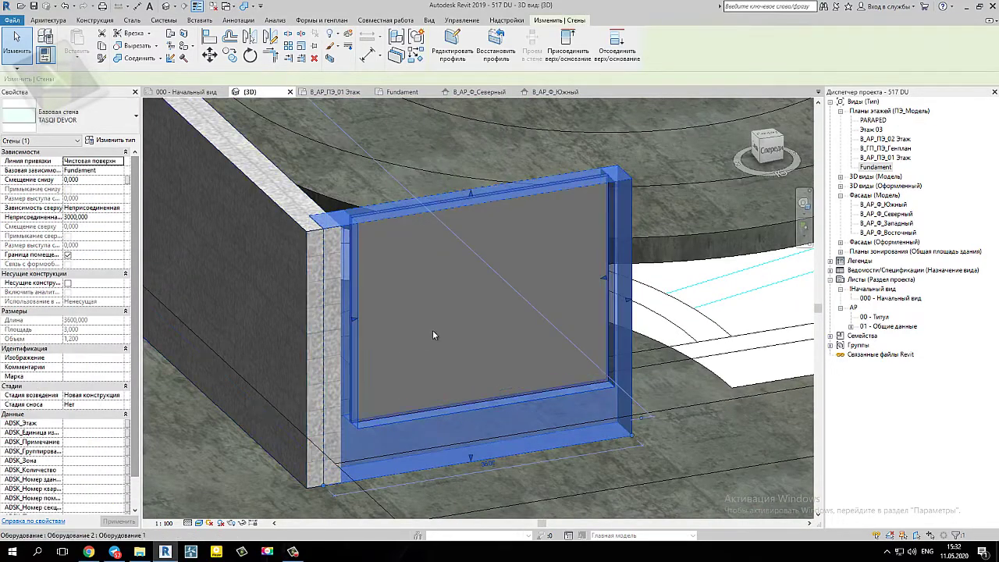
pyautogui.click(437, 310)
pyautogui.scroll(2, 464, 250)
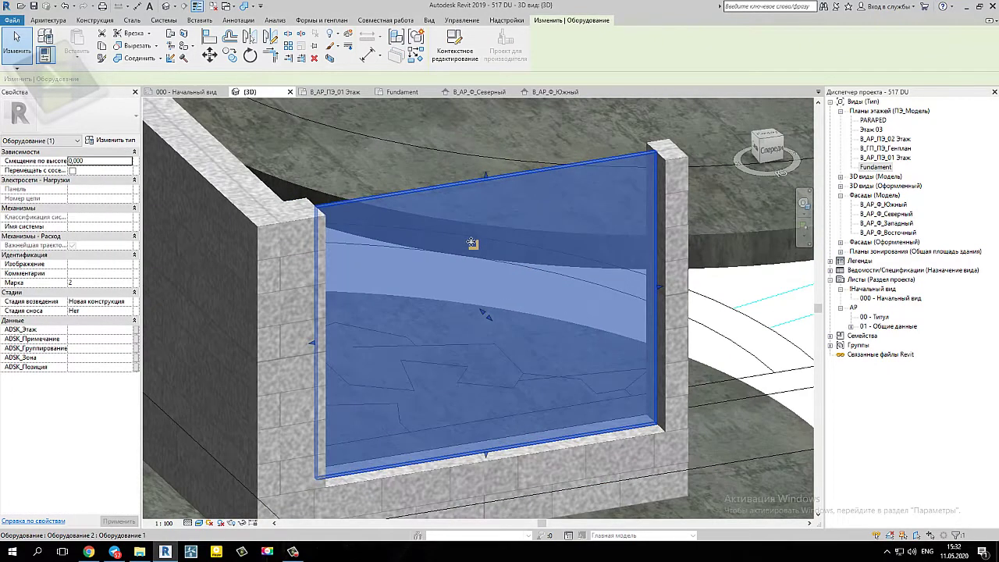
pyautogui.scroll(2, 476, 242)
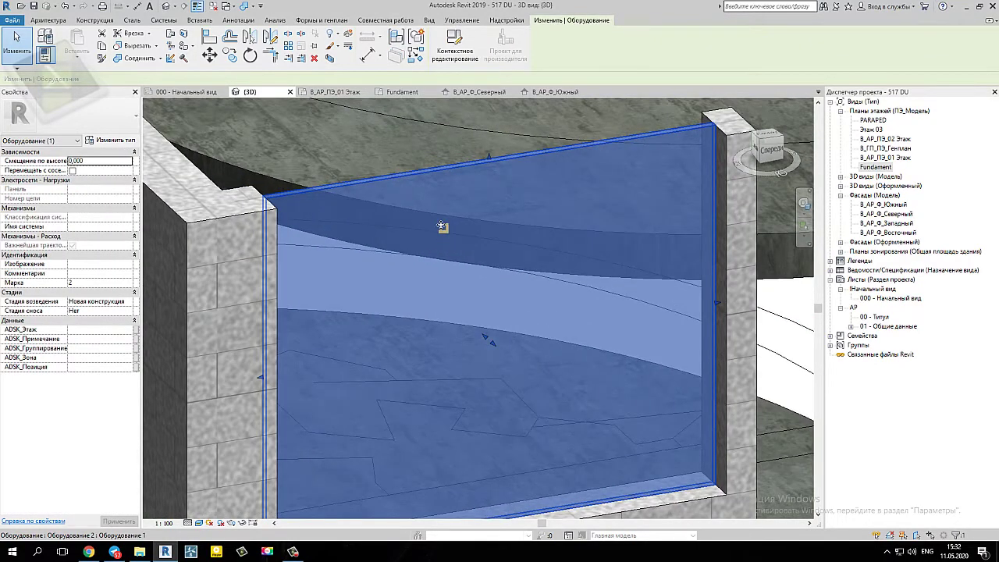
pyautogui.scroll(-3, 442, 226)
pyautogui.click(487, 232)
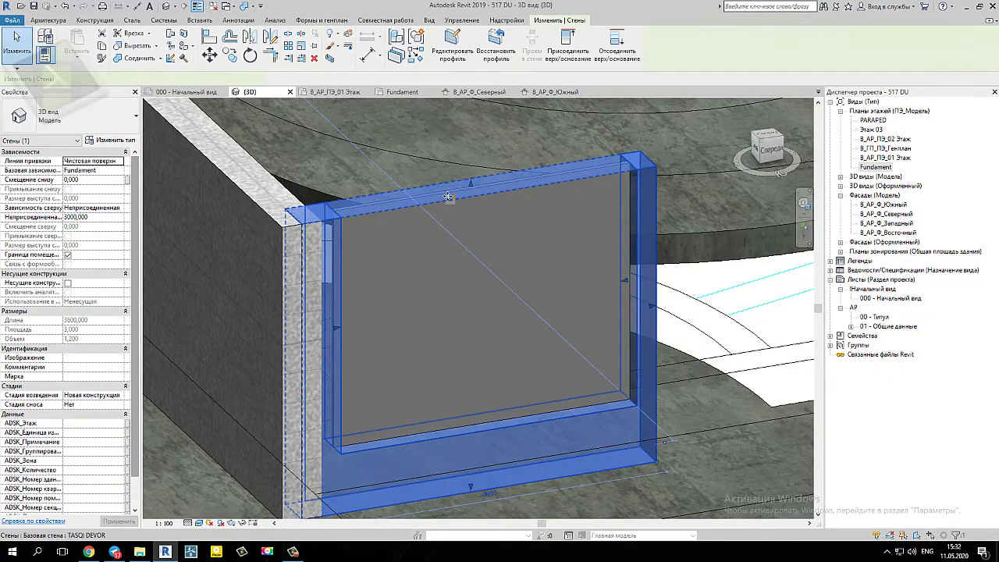
pyautogui.press('Escape')
pyautogui.click(457, 225)
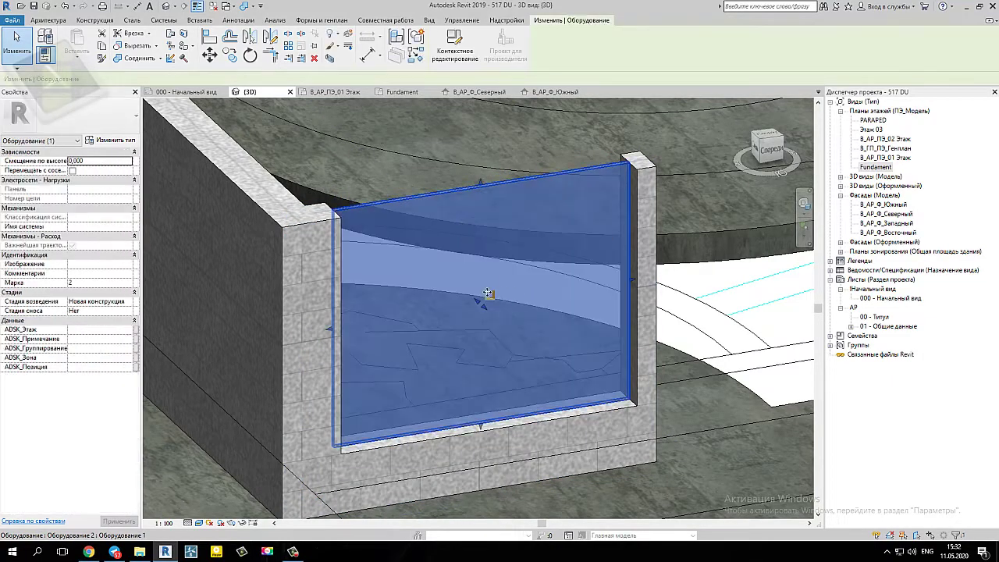
pyautogui.scroll(2, 487, 294)
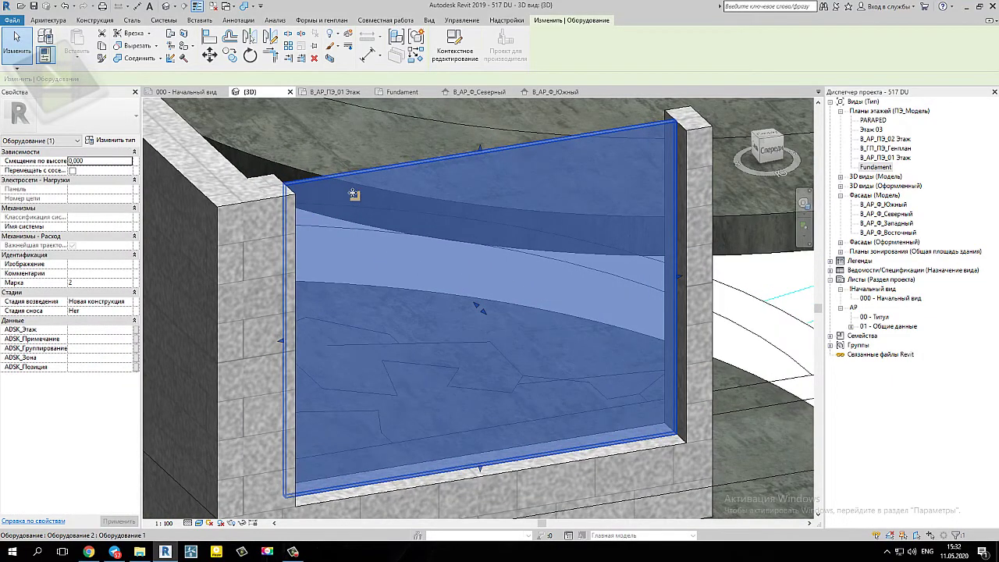
pyautogui.scroll(-3, 411, 325)
# - Check the fence reference photo in the Fundament plan, then reselect the gate panel in 3D
pyautogui.click(892, 170)
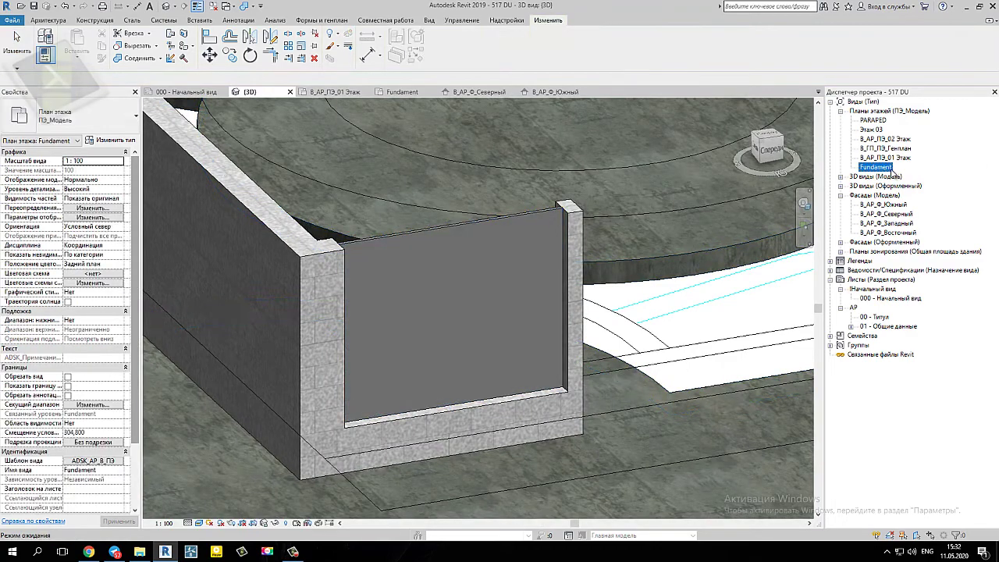
pyautogui.doubleClick(889, 169)
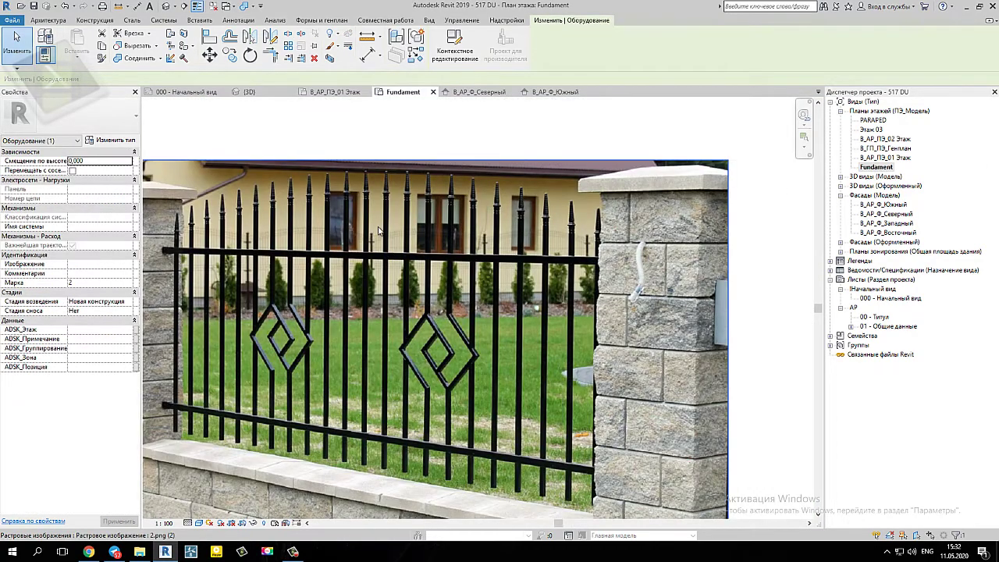
pyautogui.click(878, 170)
pyautogui.click(169, 11)
pyautogui.click(455, 259)
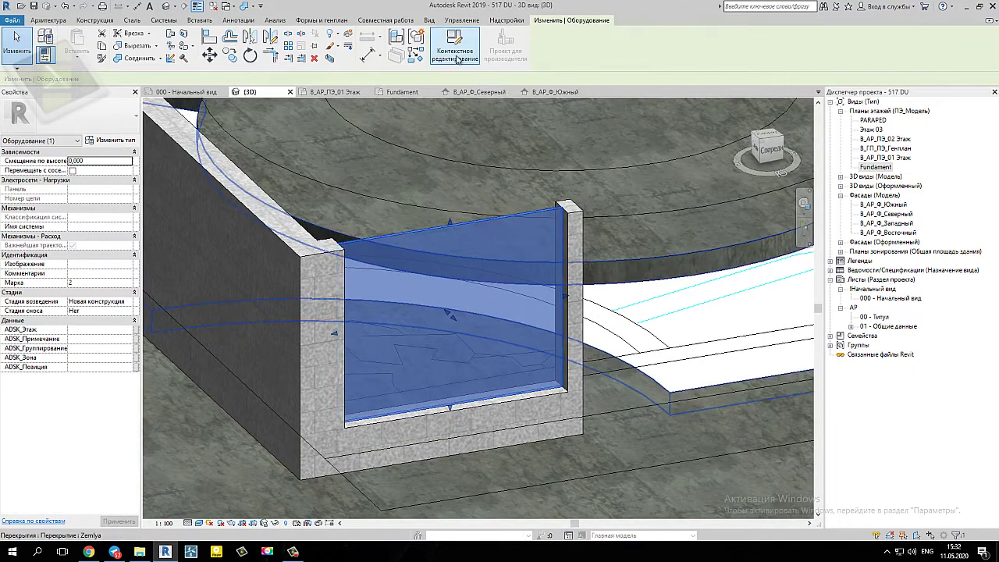
# - Edit the gate panel in place and open its extrusion outline sketch
pyautogui.click(455, 43)
pyautogui.click(472, 244)
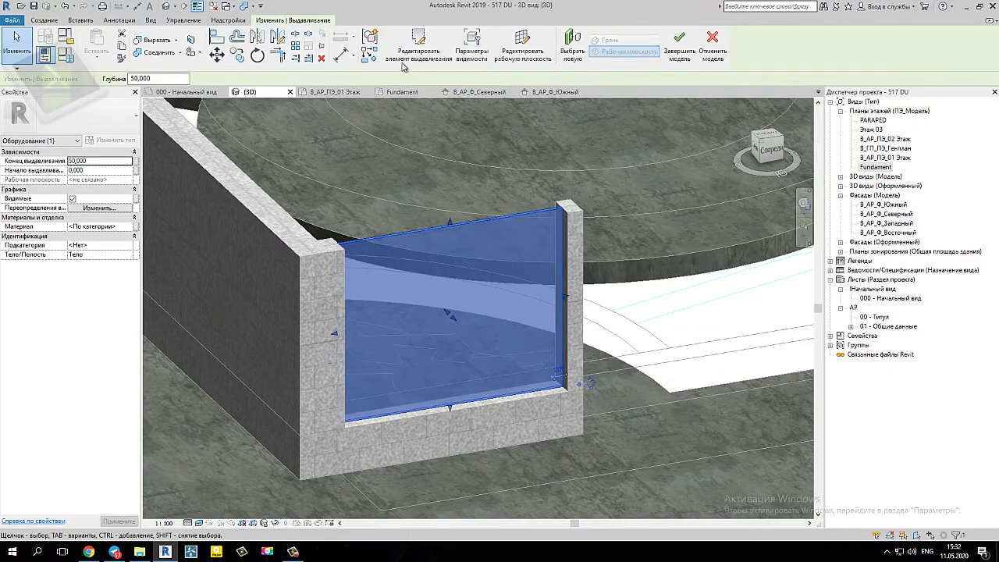
pyautogui.click(424, 42)
pyautogui.moveTo(547, 374)
pyautogui.keyDown('shift'); pyautogui.mouseDown(button='middle')
pyautogui.moveTo(583, 409)
pyautogui.moveTo(640, 401)
pyautogui.moveTo(549, 419)
pyautogui.mouseUp(button='middle'); pyautogui.keyUp('shift')
pyautogui.scroll(2, 548, 419)
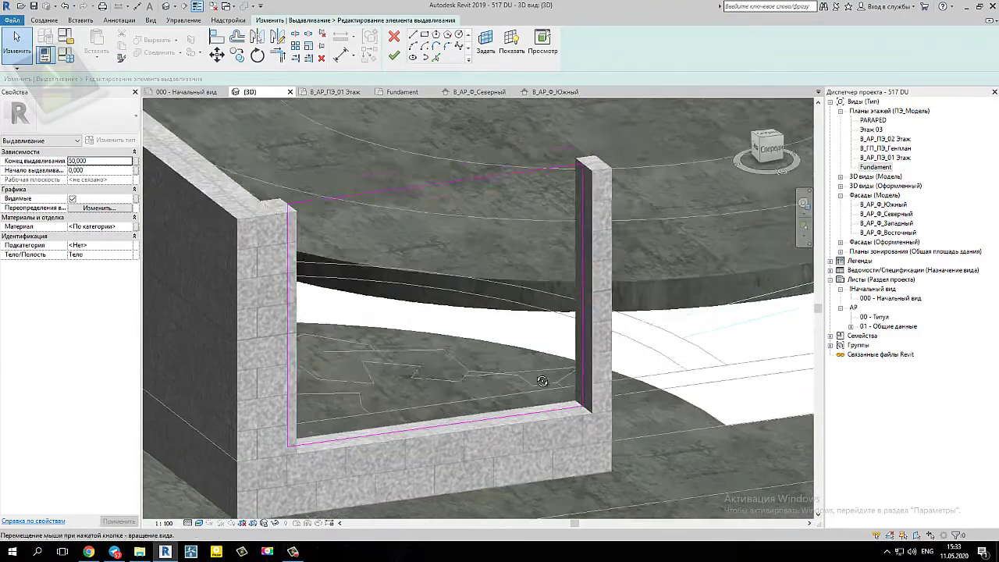
# - In the south elevation, frame the sketch rectangle and start an Offset of 50
pyautogui.doubleClick(882, 204)
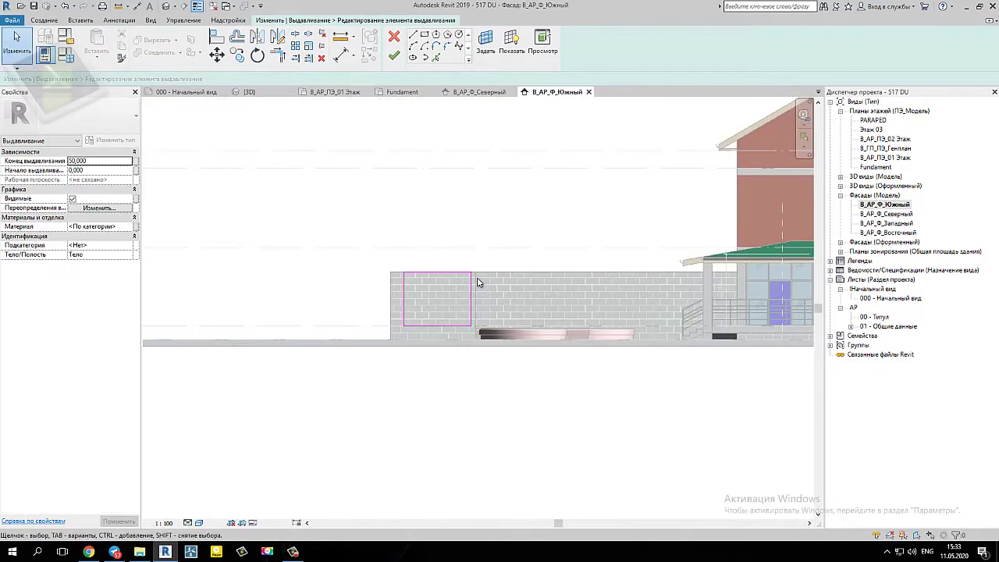
pyautogui.scroll(3, 468, 316)
pyautogui.scroll(2, 547, 281)
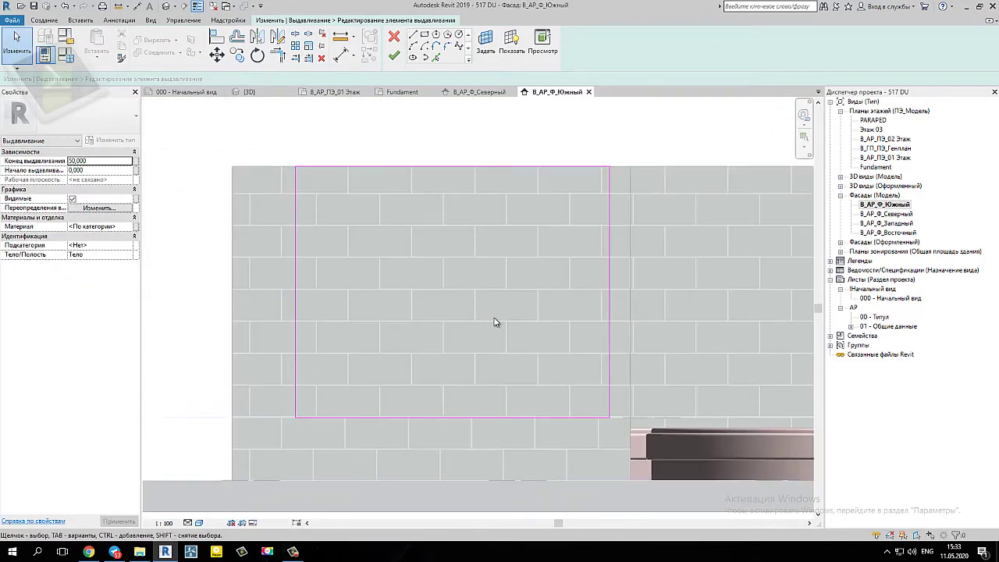
pyautogui.scroll(-1, 476, 335)
pyautogui.scroll(1, 445, 359)
pyautogui.scroll(1, 414, 297)
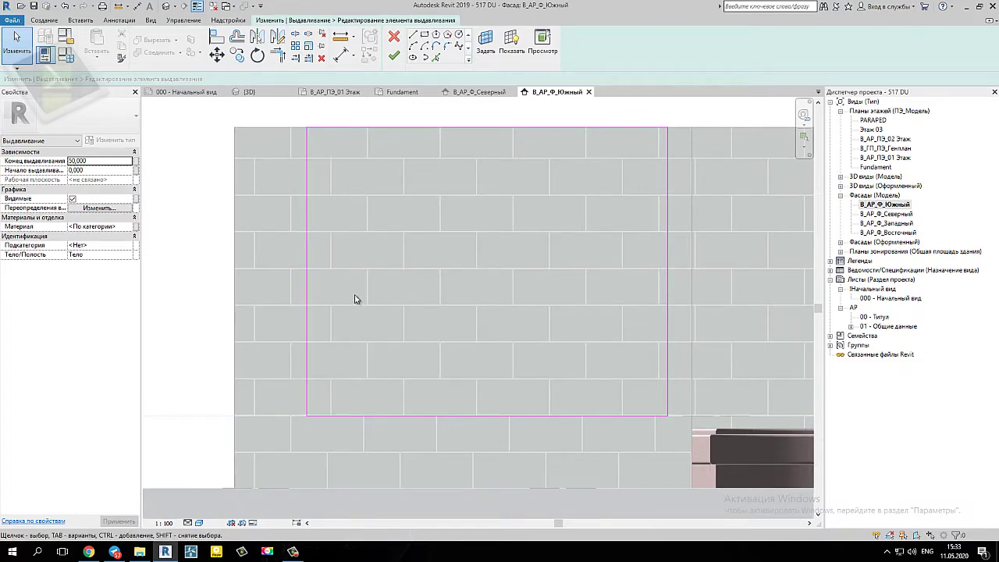
pyautogui.scroll(2, 305, 312)
pyautogui.moveTo(305, 312); pyautogui.dragTo(336, 339, button='middle')
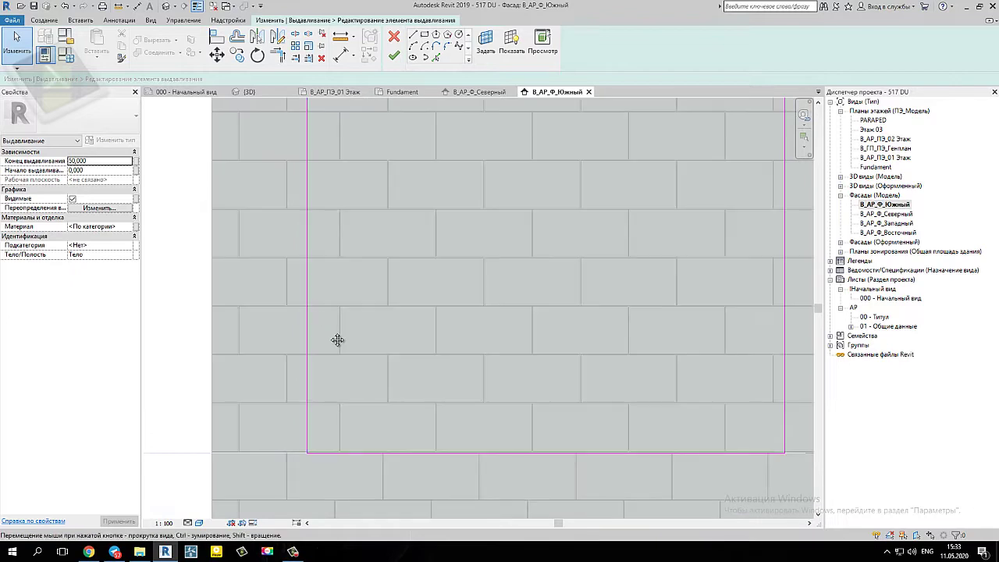
pyautogui.scroll(-2, 336, 339)
pyautogui.scroll(2, 321, 276)
pyautogui.scroll(-1, 318, 262)
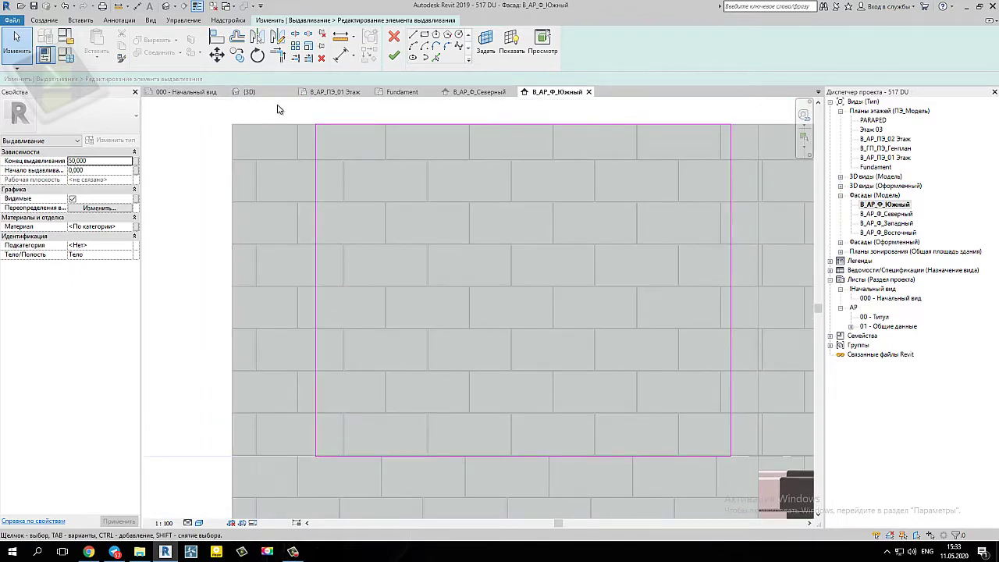
pyautogui.click(237, 37)
pyautogui.write('50')
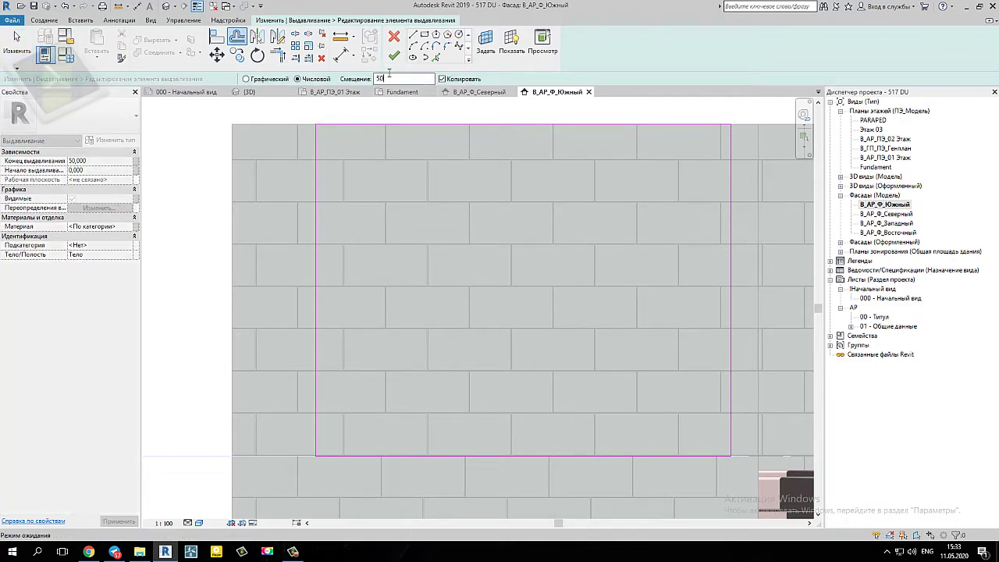
# - Offset the outline's left and bottom edges 50 inward
pyautogui.press('Return')
pyautogui.click(318, 168)
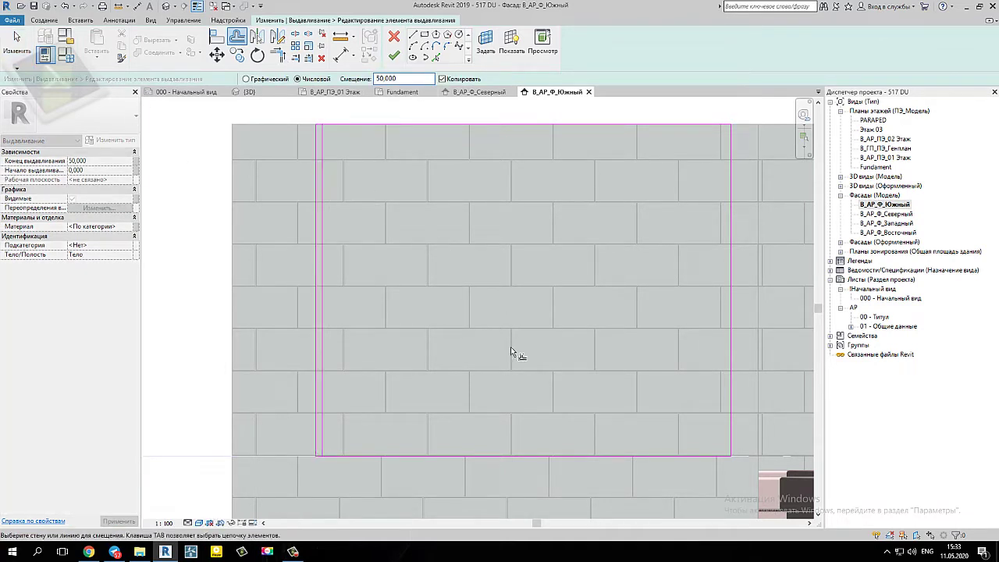
pyautogui.click(457, 453)
pyautogui.press('Escape')
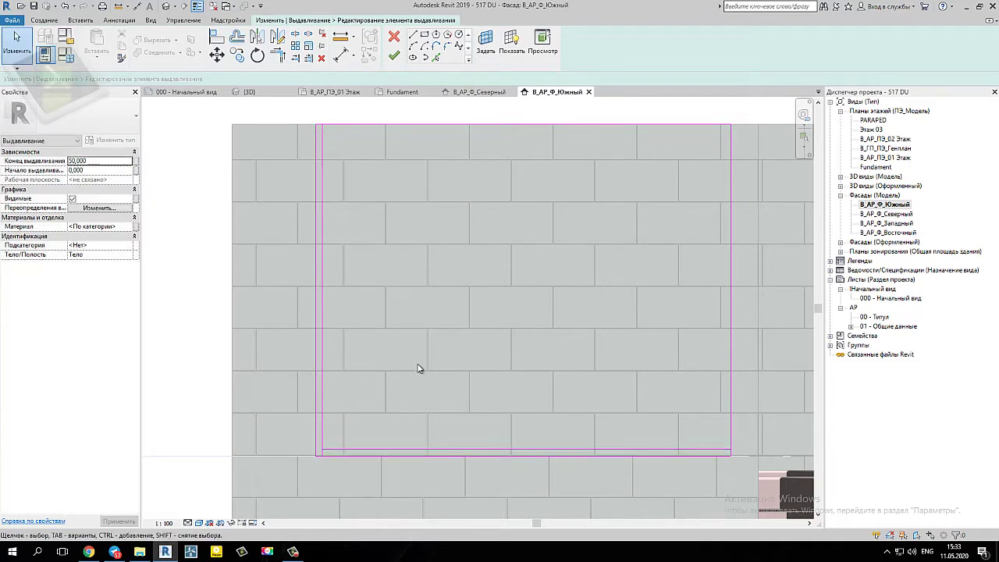
pyautogui.scroll(-2, 595, 317)
pyautogui.scroll(1, 419, 217)
pyautogui.moveTo(419, 217); pyautogui.dragTo(307, 210, button='middle')
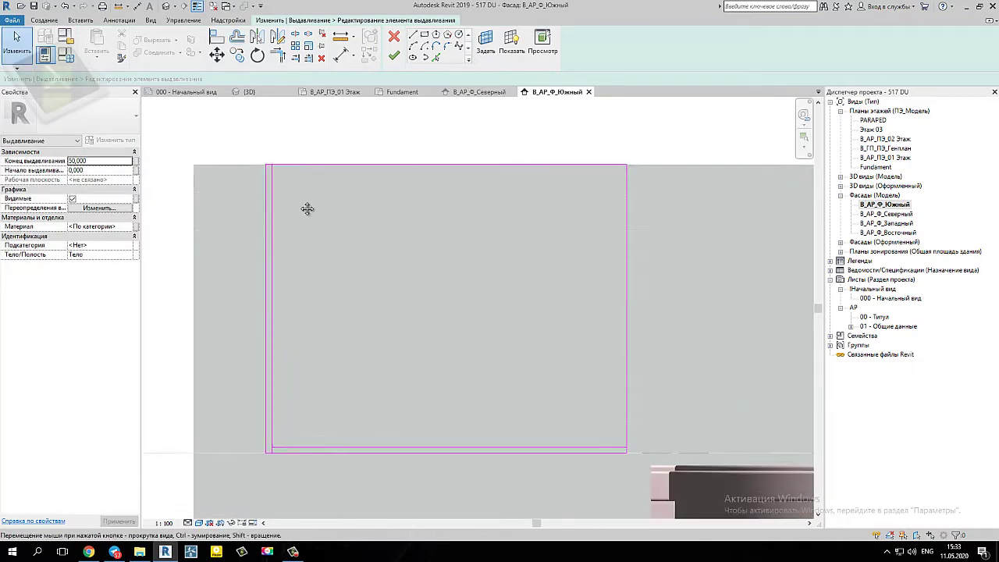
# - Draw a vertical sketch line from the top edge's midpoint down to the bottom edge
pyautogui.click(413, 37)
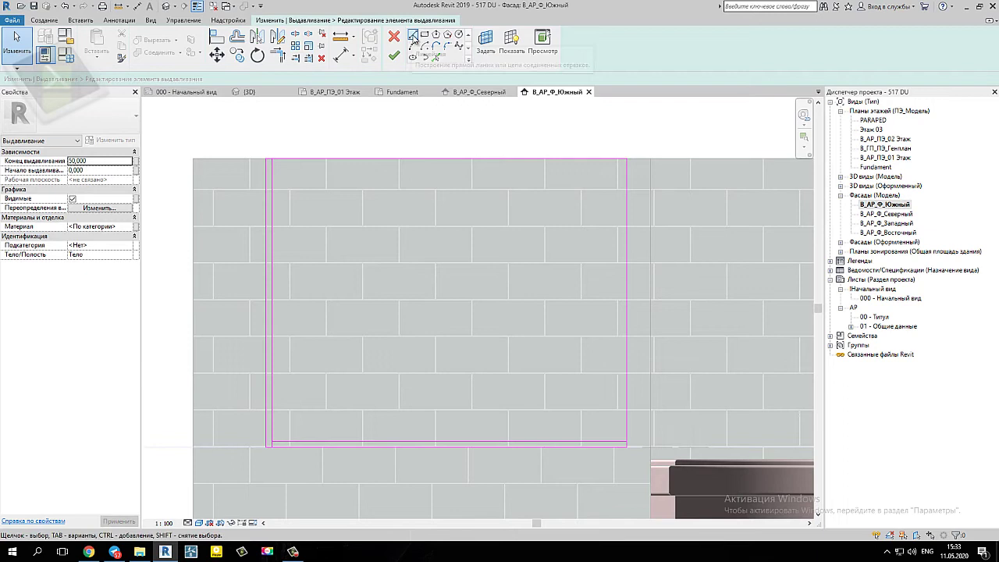
pyautogui.click(446, 159)
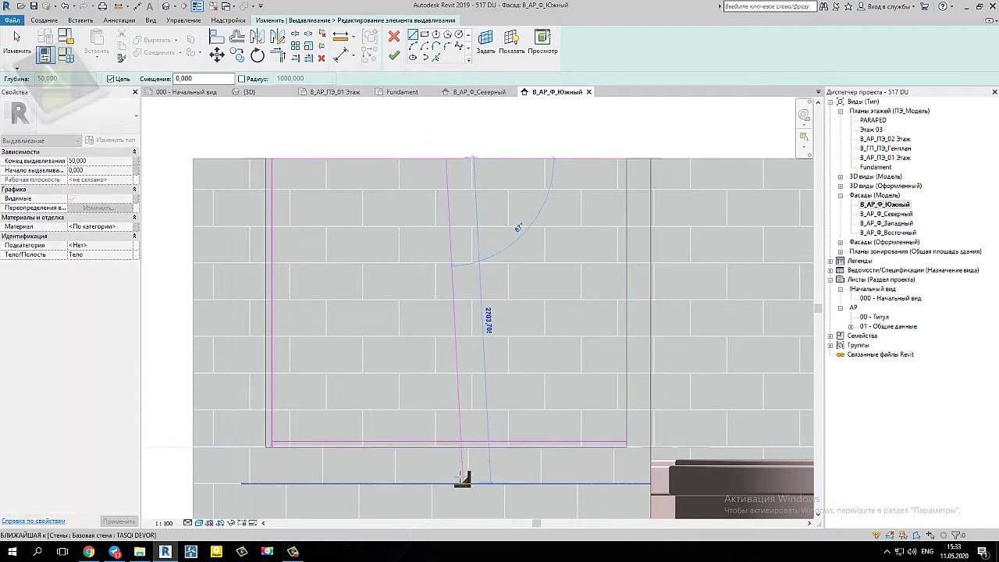
pyautogui.scroll(1, 454, 442)
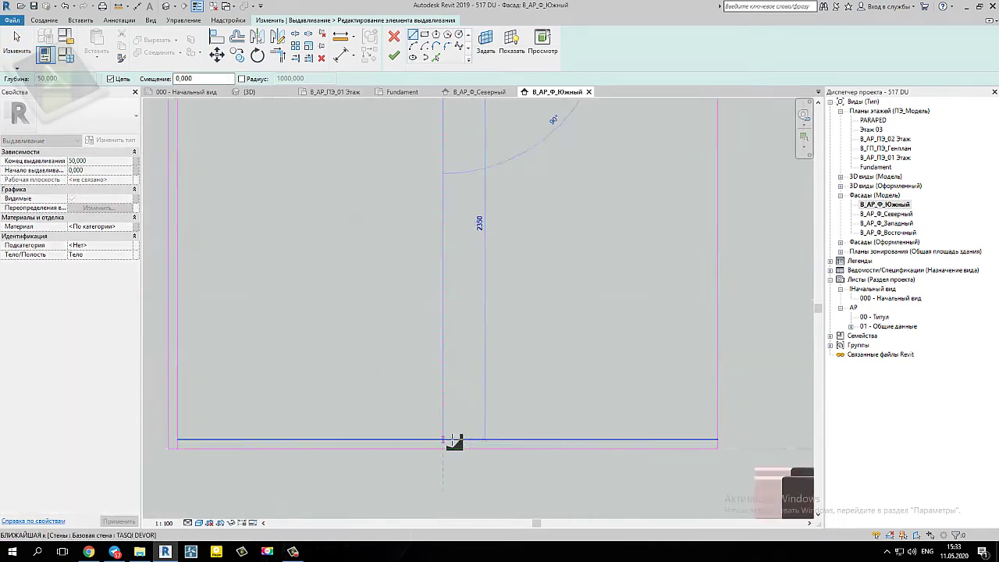
pyautogui.scroll(1, 452, 441)
pyautogui.click(452, 440)
pyautogui.press('Escape')
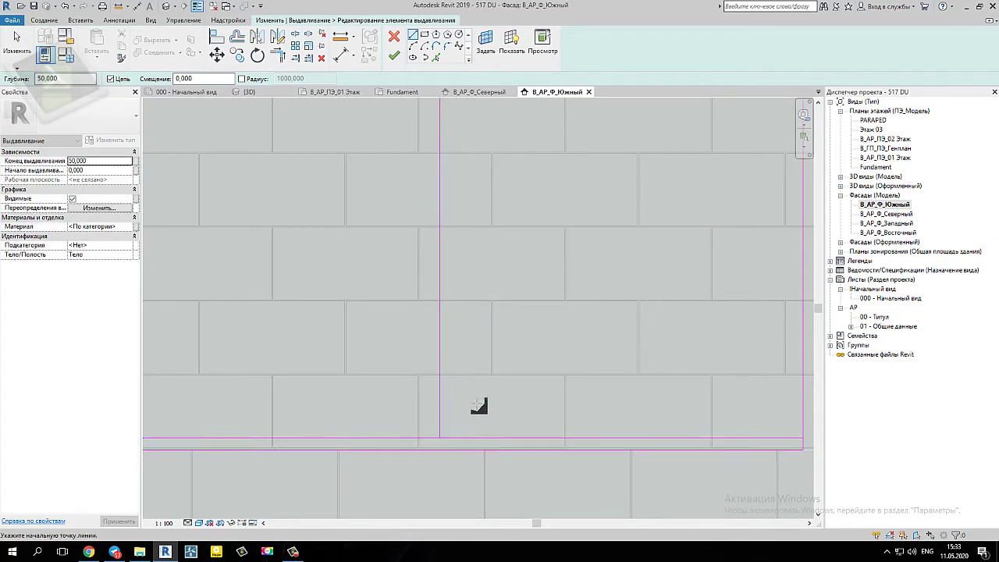
pyautogui.scroll(-3, 479, 408)
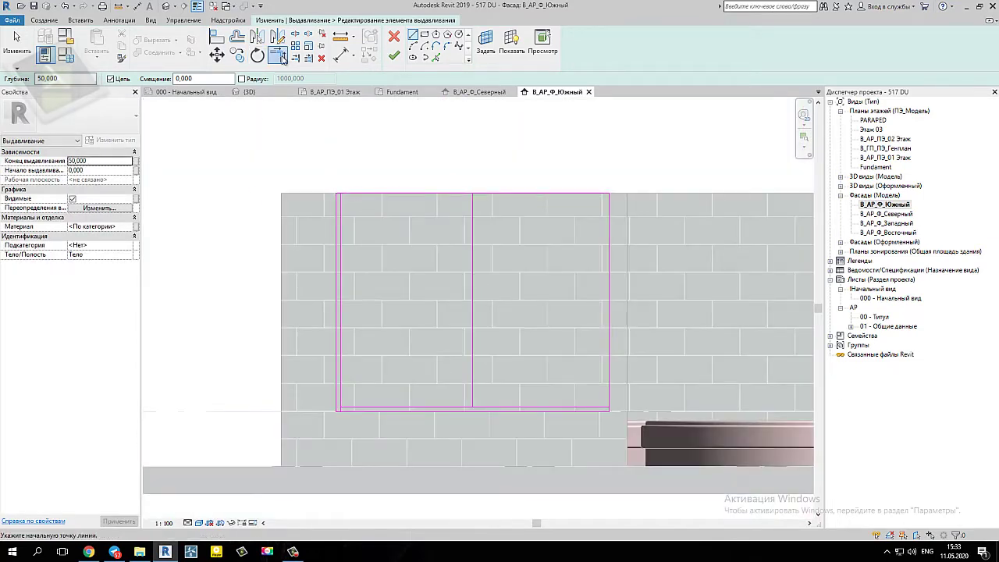
pyautogui.scroll(2, 351, 195)
pyautogui.press('Escape')
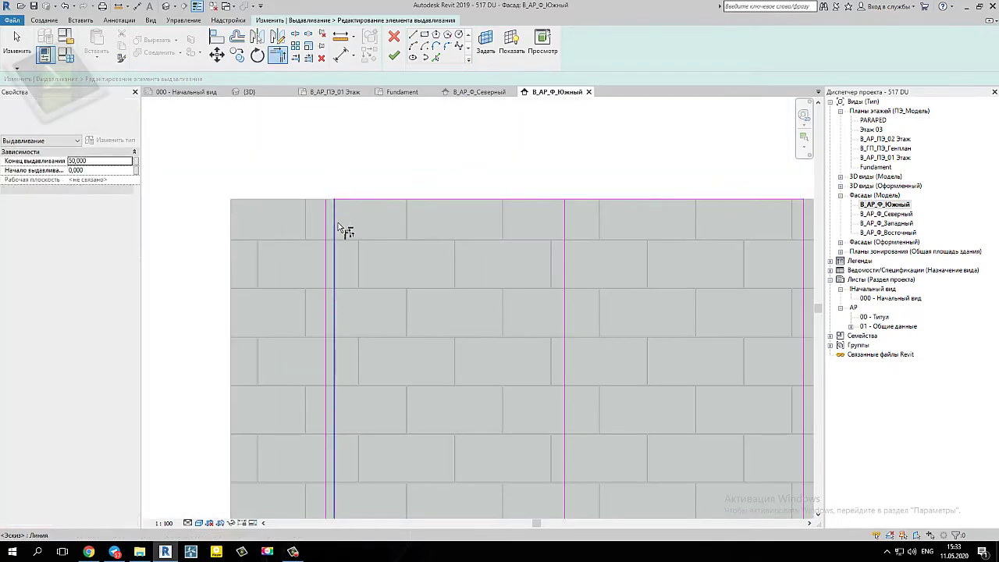
pyautogui.scroll(-2, 339, 226)
pyautogui.scroll(2, 350, 309)
# - Trim the bottom line to close the outline's lower-left and lower-right corners
pyautogui.moveTo(351, 310); pyautogui.dragTo(363, 355, button='middle')
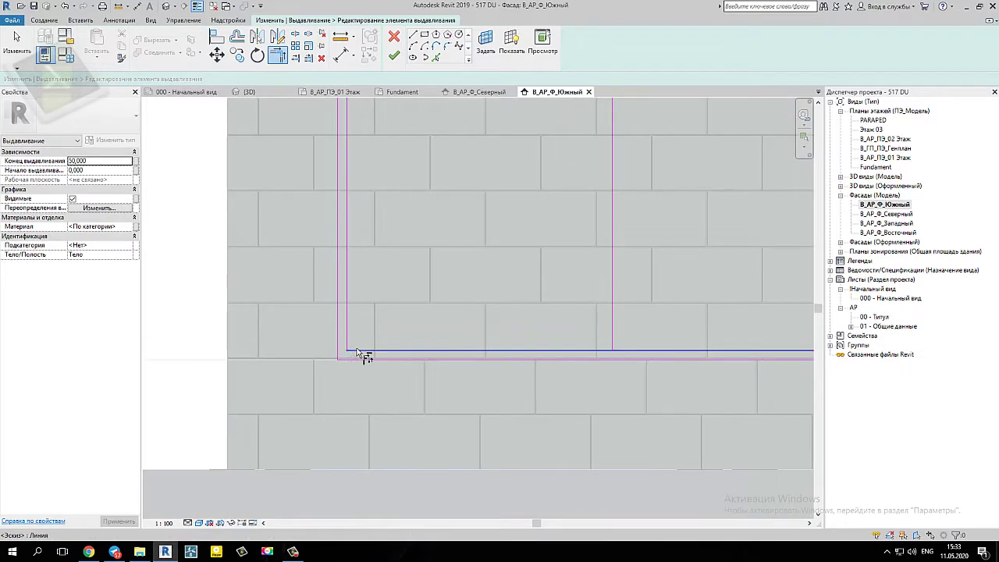
pyautogui.click(360, 352)
pyautogui.click(612, 352)
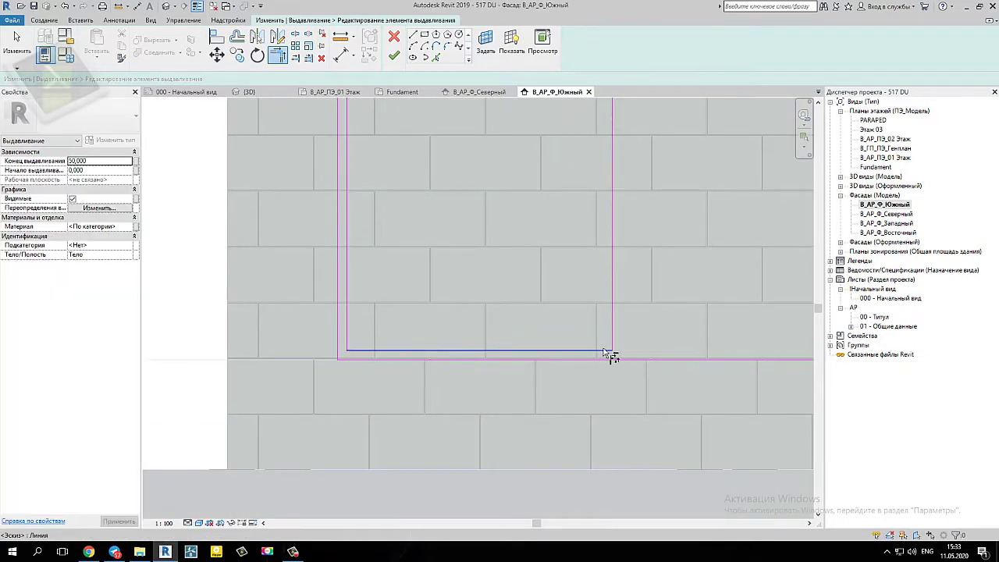
pyautogui.scroll(-4, 605, 390)
pyautogui.scroll(2, 591, 216)
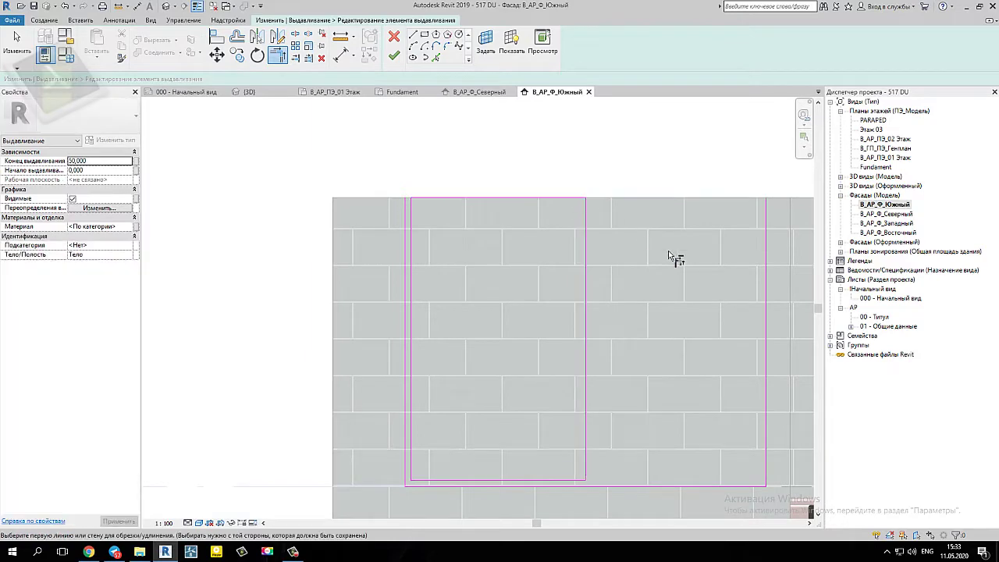
pyautogui.moveTo(785, 306); pyautogui.dragTo(531, 221, button='middle')
pyautogui.press('Escape')
# - Check a vertical edge of the outline and recenter the view on the sketch
pyautogui.click(514, 213)
pyautogui.press('Escape')
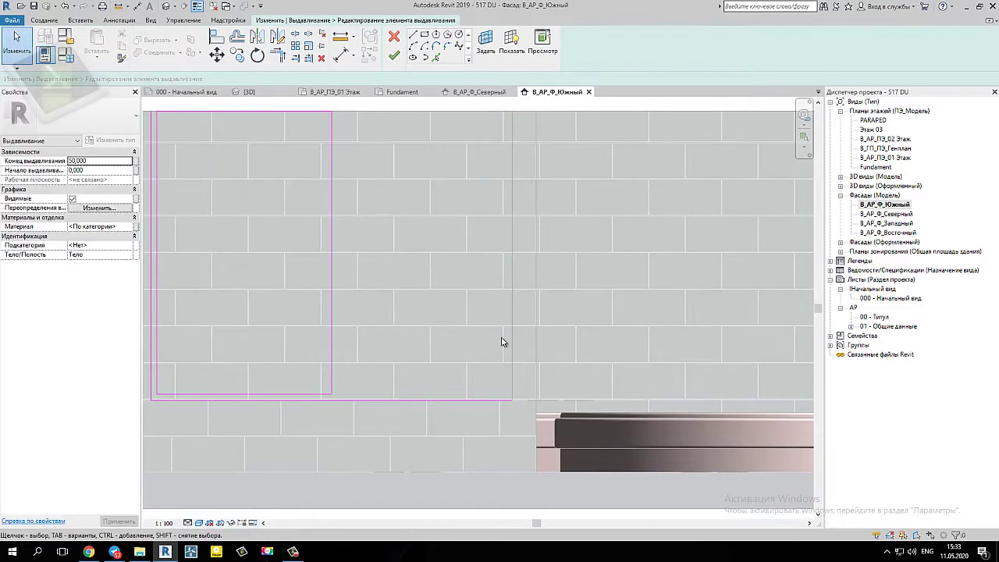
pyautogui.scroll(-1, 502, 342)
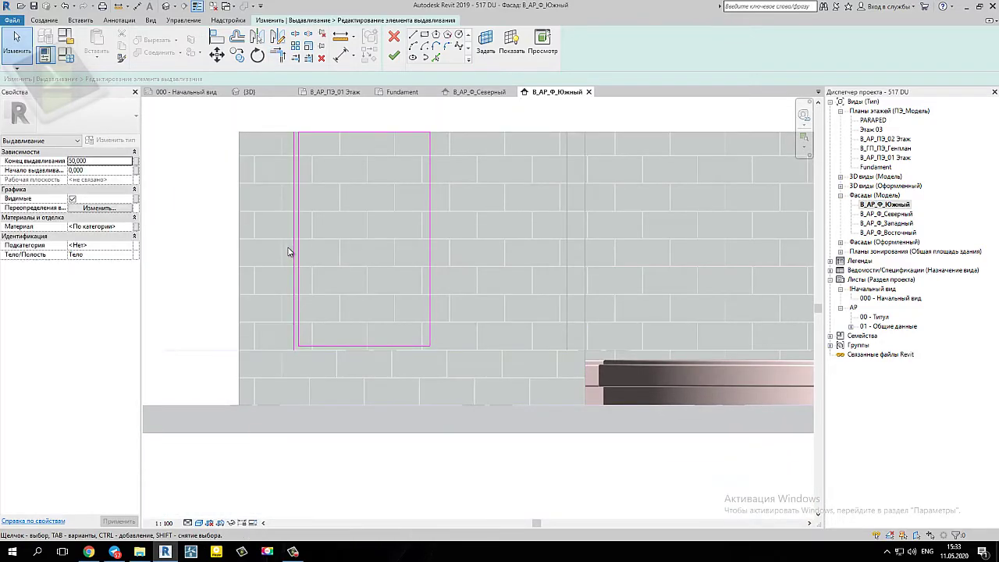
pyautogui.scroll(1, 330, 196)
pyautogui.scroll(-2, 404, 218)
pyautogui.moveTo(403, 218); pyautogui.dragTo(492, 256, button='middle')
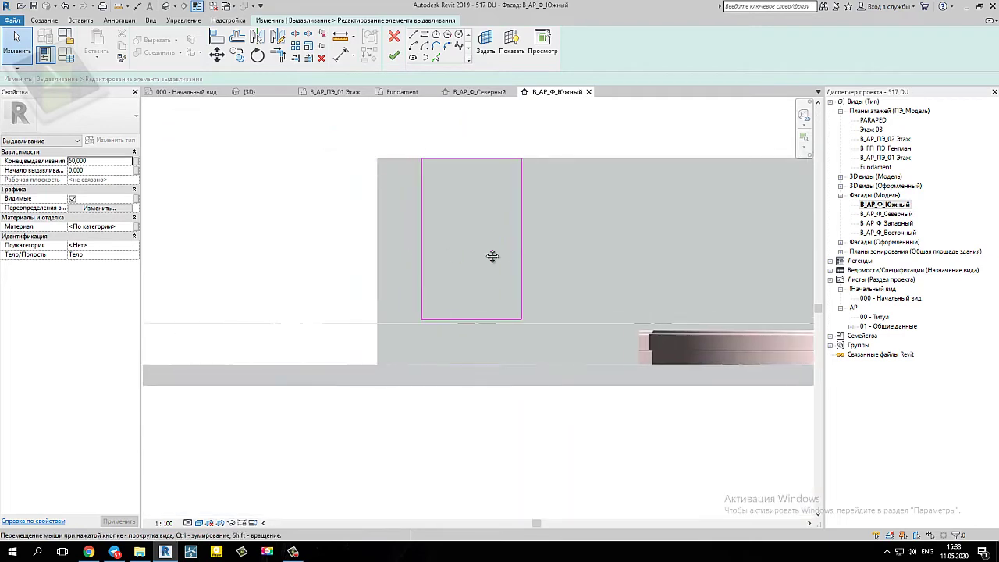
pyautogui.scroll(1, 492, 256)
# - Finish the extrusion and in-place model, then view the stone wall face-on in 3D
pyautogui.click(394, 55)
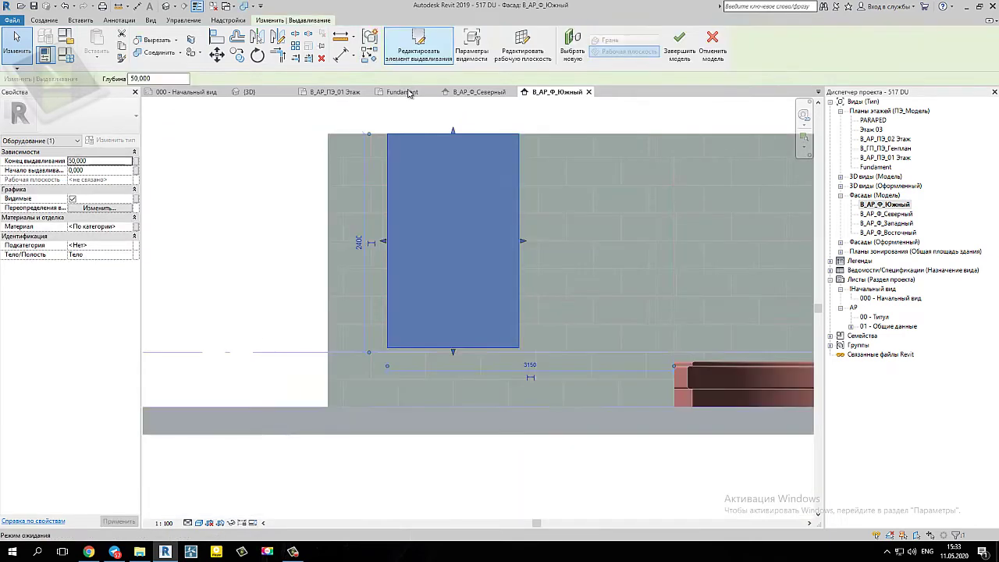
pyautogui.scroll(-1, 474, 215)
pyautogui.click(679, 47)
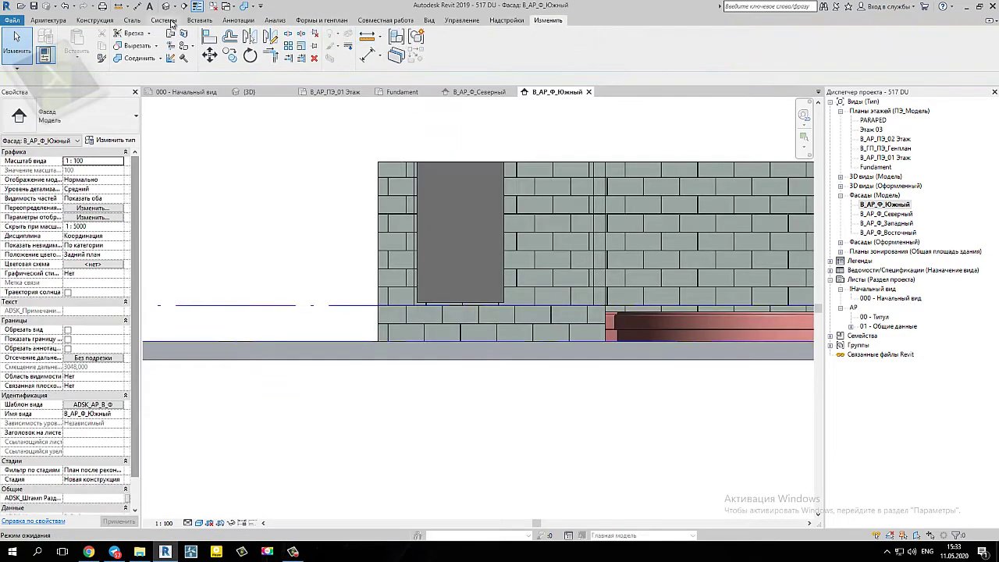
pyautogui.click(172, 8)
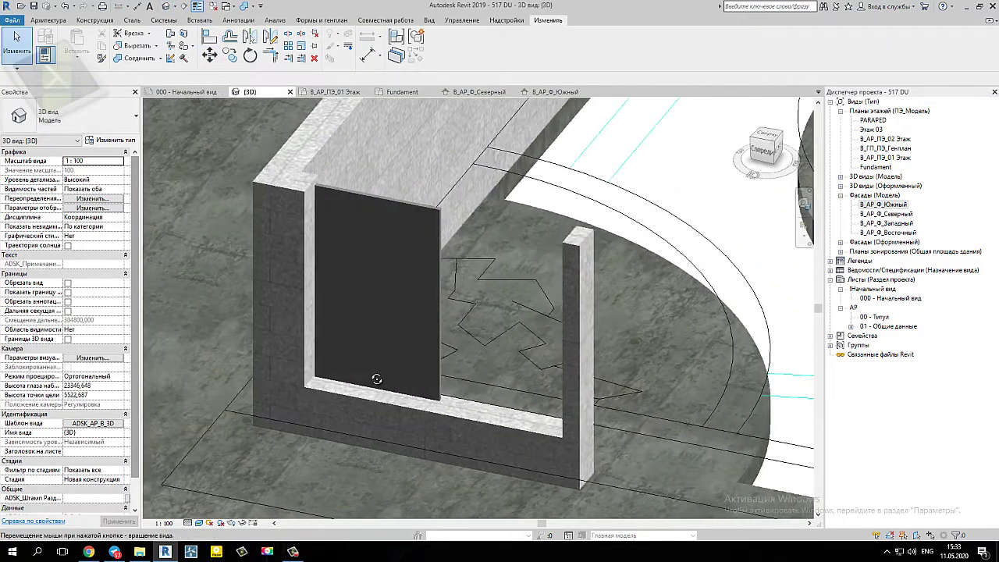
pyautogui.keyDown('shift'); pyautogui.moveTo(412, 494); pyautogui.dragTo(412, 315, button='middle'); pyautogui.keyUp('shift')
pyautogui.scroll(2, 314, 373)
pyautogui.scroll(2, 316, 383)
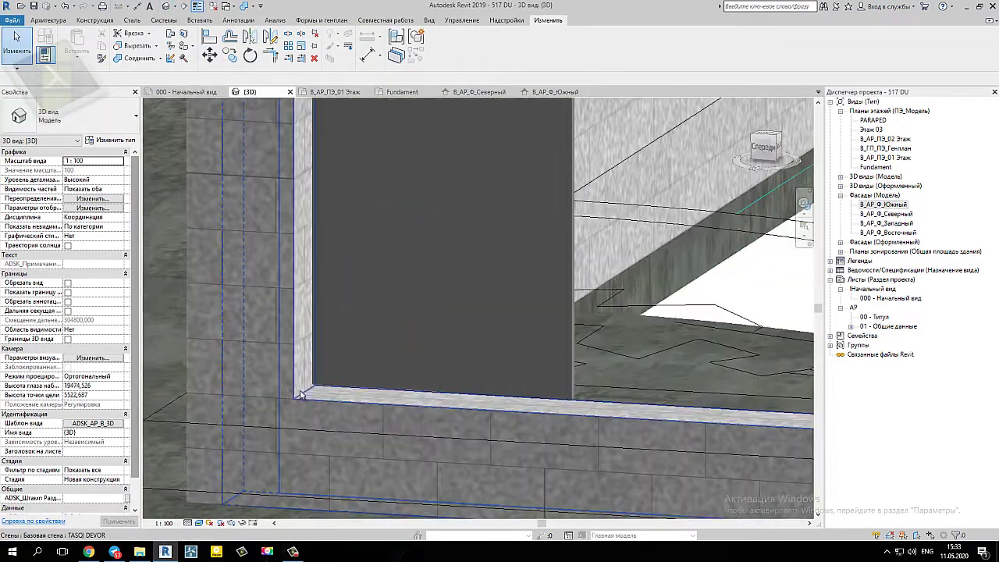
pyautogui.scroll(2, 322, 405)
pyautogui.moveTo(323, 405)
pyautogui.keyDown('shift'); pyautogui.mouseDown(button='middle')
pyautogui.moveTo(333, 423)
pyautogui.moveTo(314, 379)
pyautogui.moveTo(302, 386)
pyautogui.moveTo(361, 382)
pyautogui.moveTo(383, 351)
pyautogui.moveTo(359, 297)
pyautogui.mouseUp(button='middle'); pyautogui.keyUp('shift')
pyautogui.scroll(-3, 362, 382)
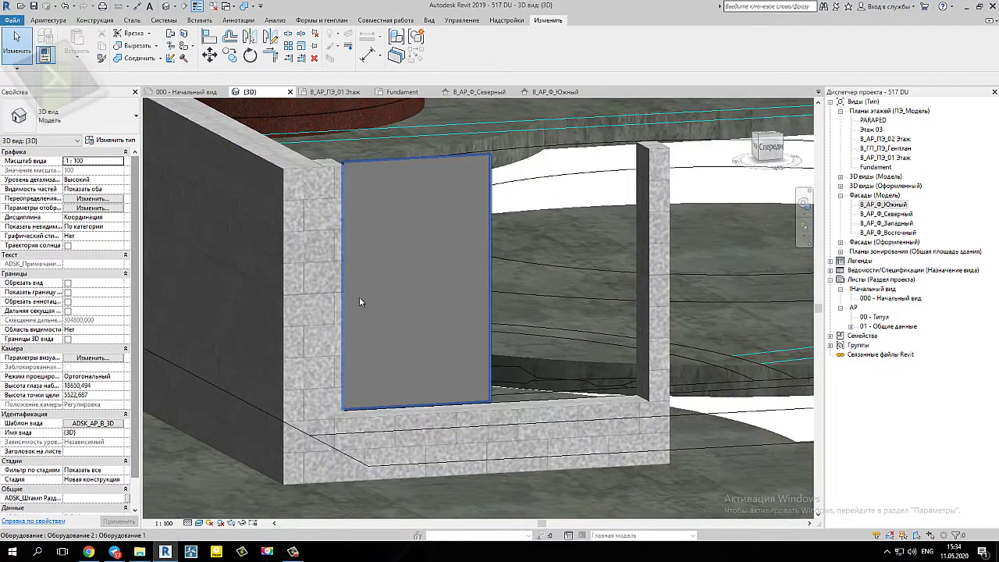
pyautogui.scroll(-2, 411, 441)
pyautogui.scroll(-1, 411, 441)
pyautogui.moveTo(412, 441); pyautogui.dragTo(412, 367, button='middle')
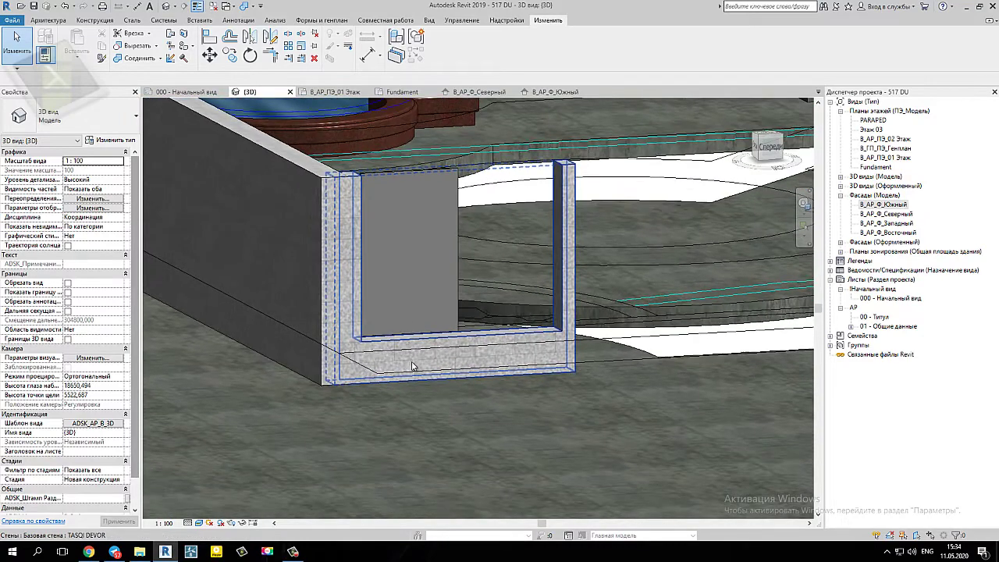
# - Isolate the U-shaped stone wall and gate panel in the 3D view
pyautogui.click(412, 367)
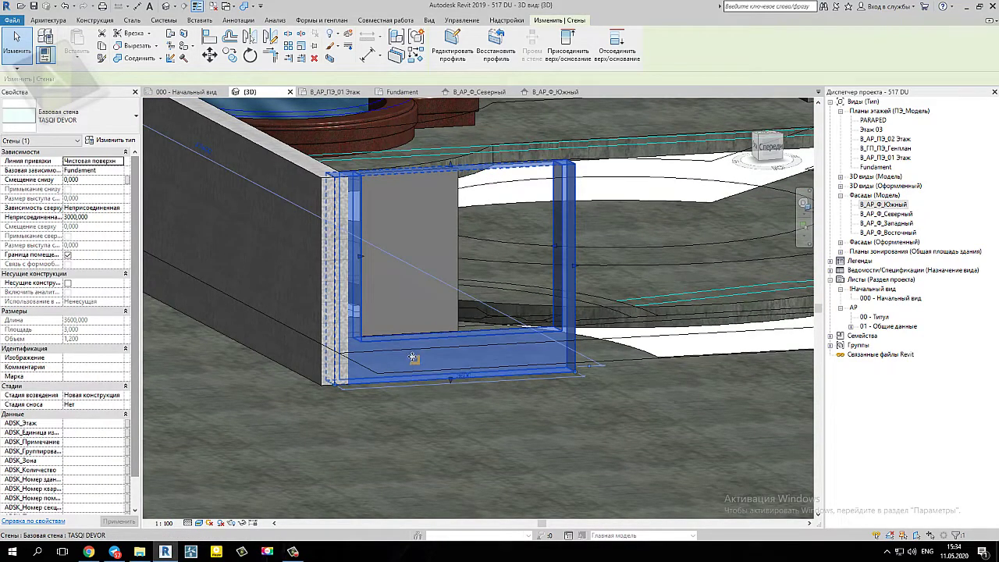
pyautogui.keyDown('ctrl'); pyautogui.click(418, 287); pyautogui.keyUp('ctrl')
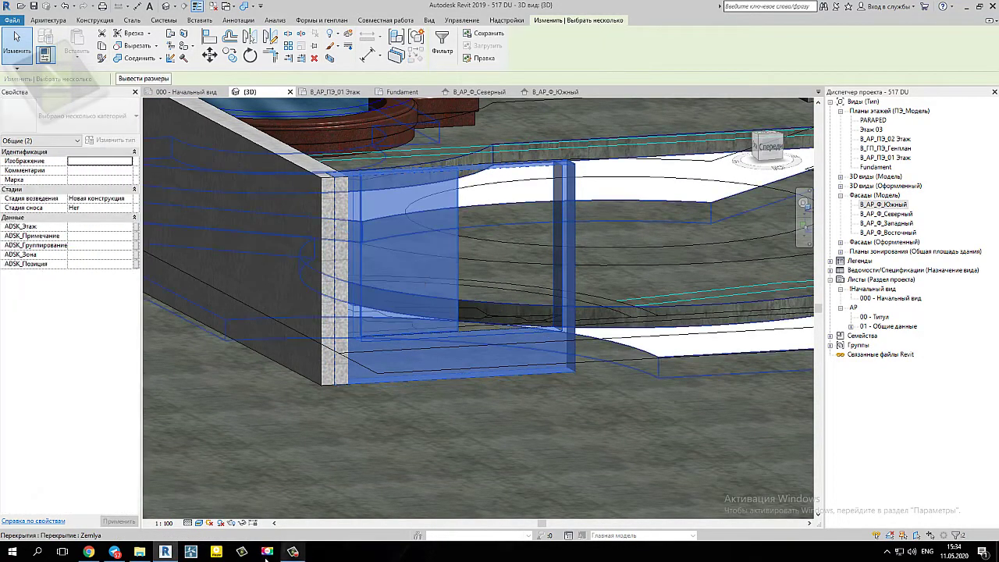
pyautogui.click(242, 523)
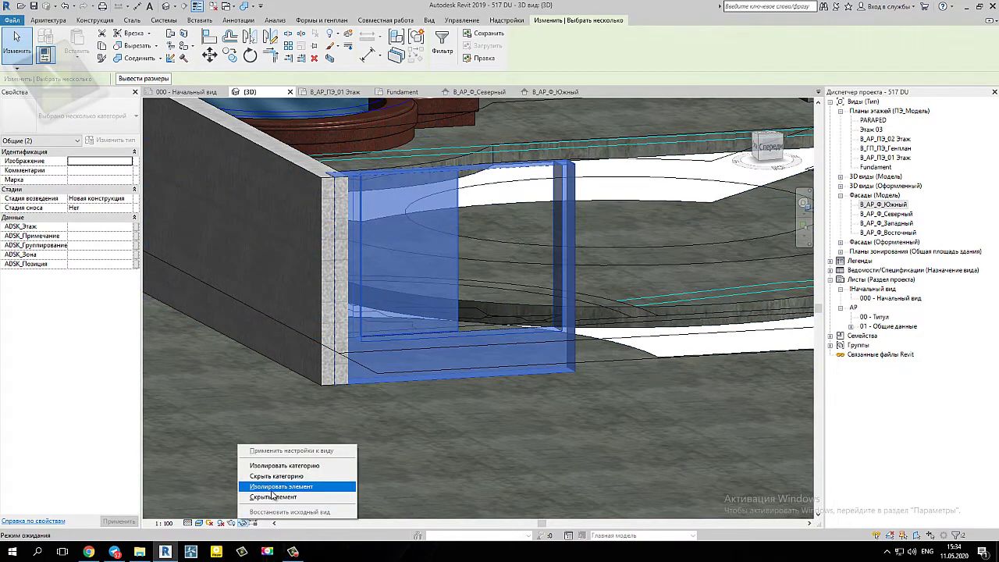
pyautogui.click(273, 490)
pyautogui.click(657, 339)
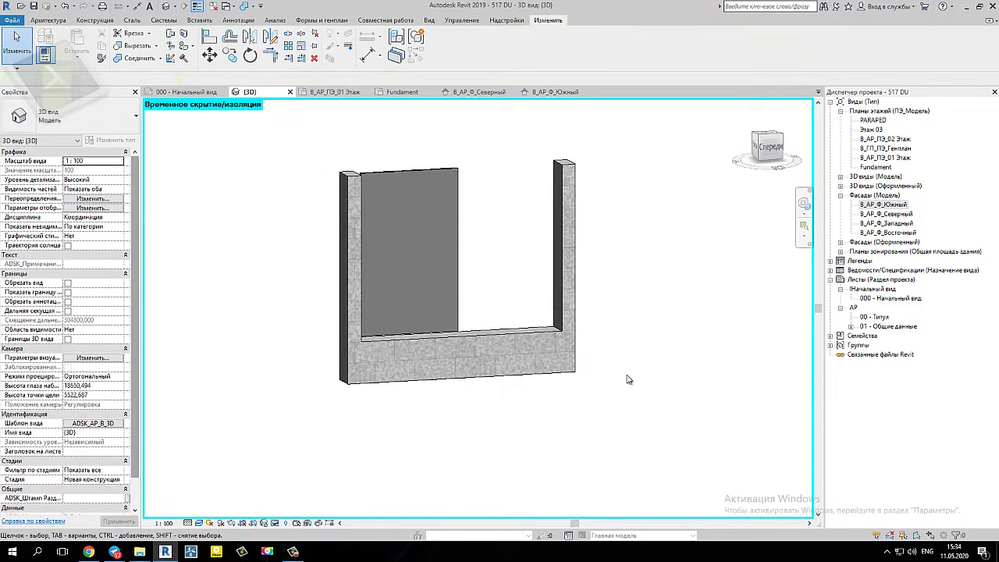
# - Reopen the gate panel's extrusion outline sketch for editing
pyautogui.moveTo(626, 379)
pyautogui.keyDown('shift'); pyautogui.mouseDown(button='middle')
pyautogui.moveTo(569, 401)
pyautogui.moveTo(640, 422)
pyautogui.moveTo(479, 410)
pyautogui.moveTo(564, 537)
pyautogui.moveTo(268, 526)
pyautogui.moveTo(520, 446)
pyautogui.moveTo(468, 352)
pyautogui.mouseUp(button='middle'); pyautogui.keyUp('shift')
pyautogui.doubleClick(436, 252)
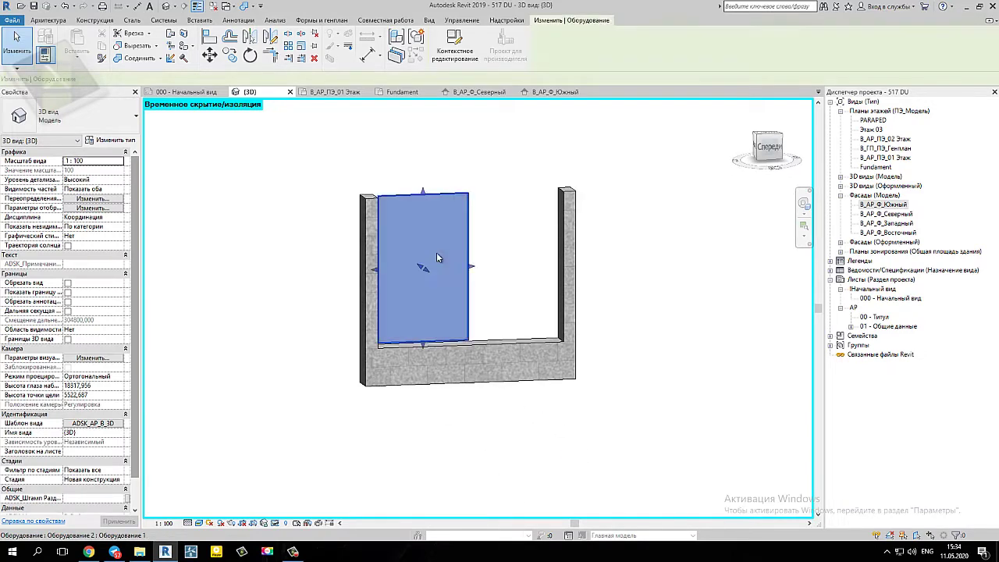
pyautogui.doubleClick(460, 232)
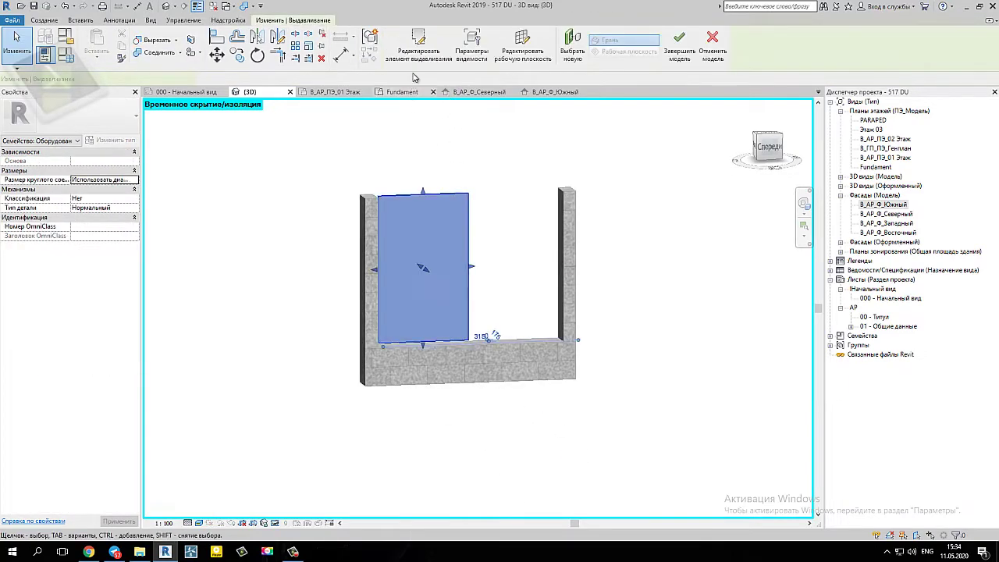
# - View the outline from the Front ViewCube face, zoomed in between the stone posts
pyautogui.click(757, 160)
pyautogui.moveTo(526, 323)
pyautogui.mouseDown(button='middle')
pyautogui.moveTo(476, 322)
pyautogui.moveTo(489, 330)
pyautogui.mouseUp(button='middle')
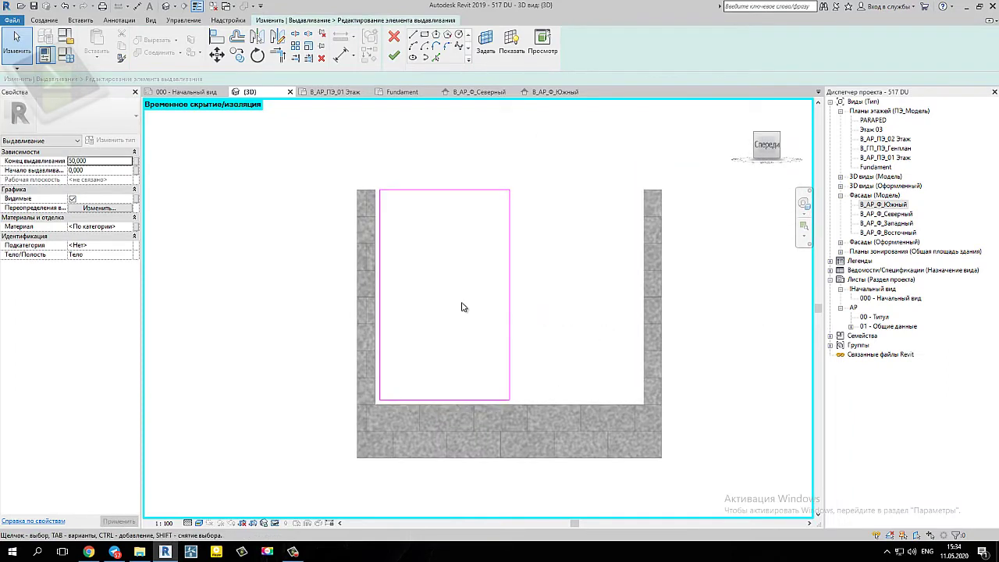
pyautogui.scroll(1, 501, 388)
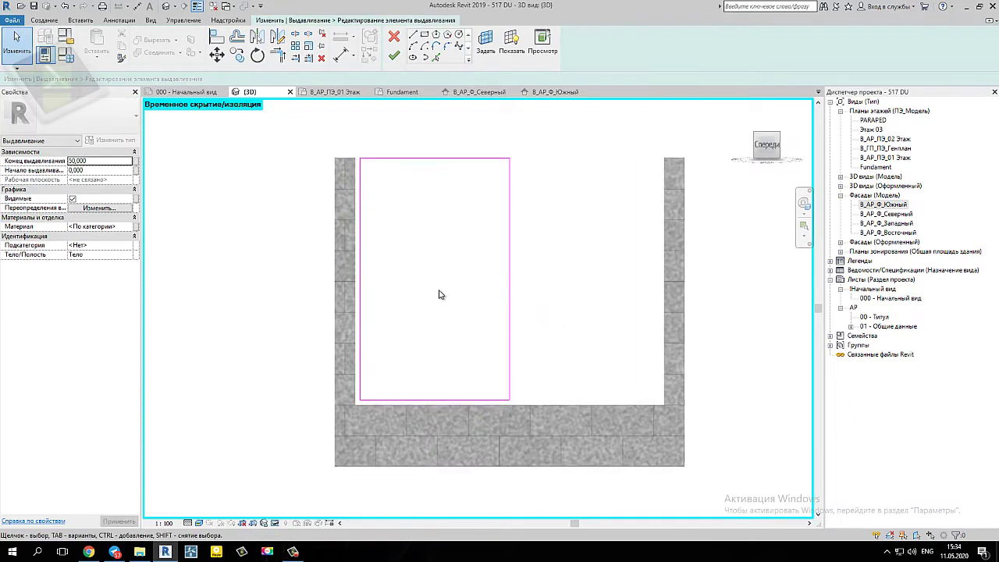
pyautogui.moveTo(439, 292); pyautogui.dragTo(464, 301, button='middle')
pyautogui.scroll(1, 461, 294)
pyautogui.scroll(-1, 473, 328)
pyautogui.scroll(1, 452, 211)
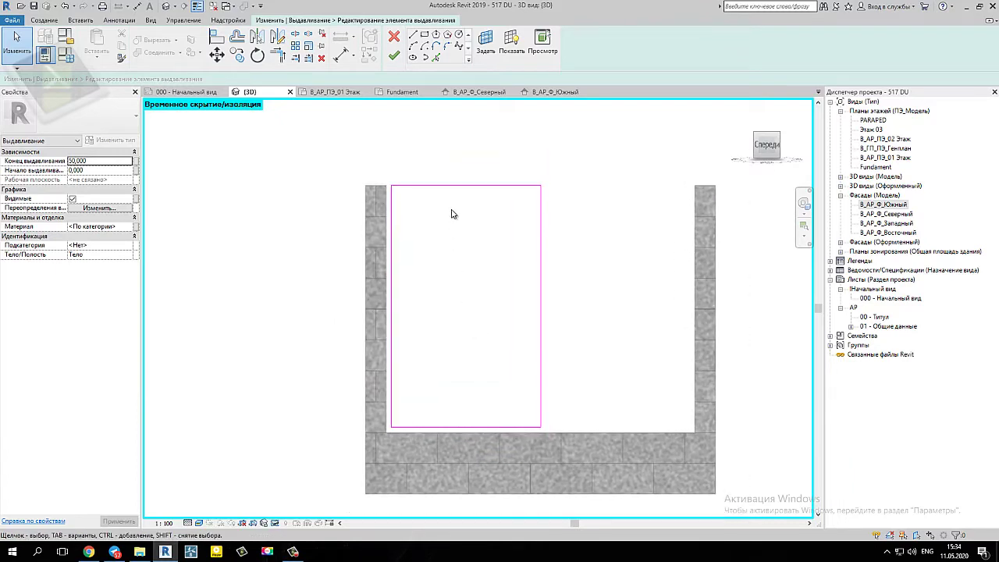
pyautogui.scroll(1, 453, 221)
pyautogui.moveTo(453, 221)
pyautogui.mouseDown(button='middle')
pyautogui.moveTo(435, 167)
pyautogui.moveTo(394, 254)
pyautogui.mouseUp(button='middle')
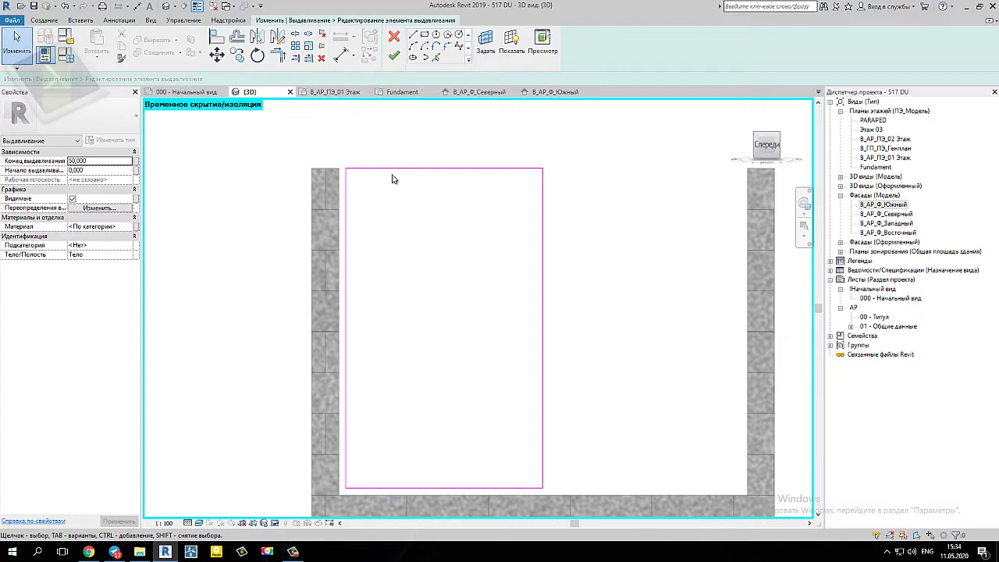
# - Offset a copy of the outline's left edge 25 inward
pyautogui.click(238, 38)
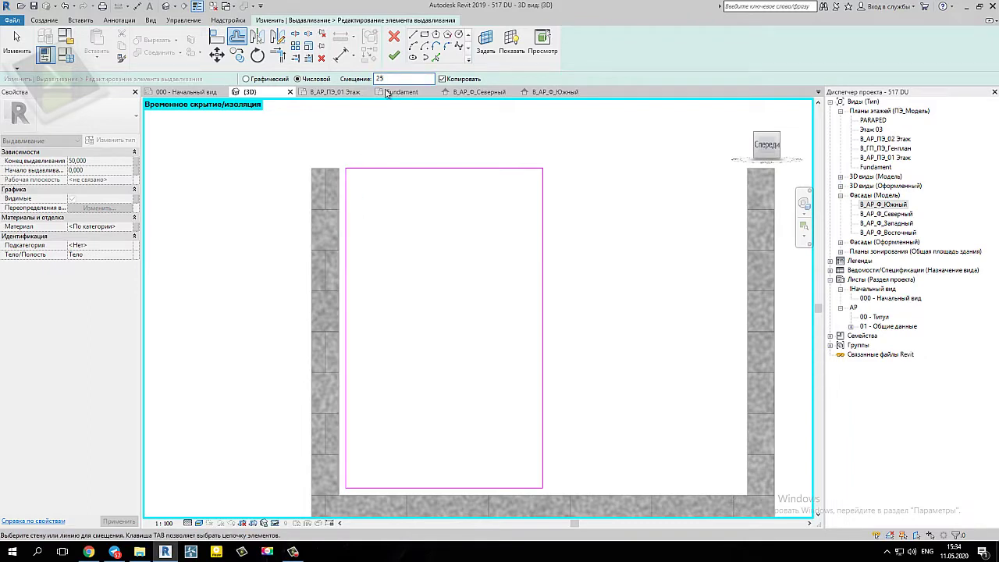
pyautogui.click(351, 222)
pyautogui.scroll(2, 373, 176)
pyautogui.press('Escape')
pyautogui.scroll(1, 346, 207)
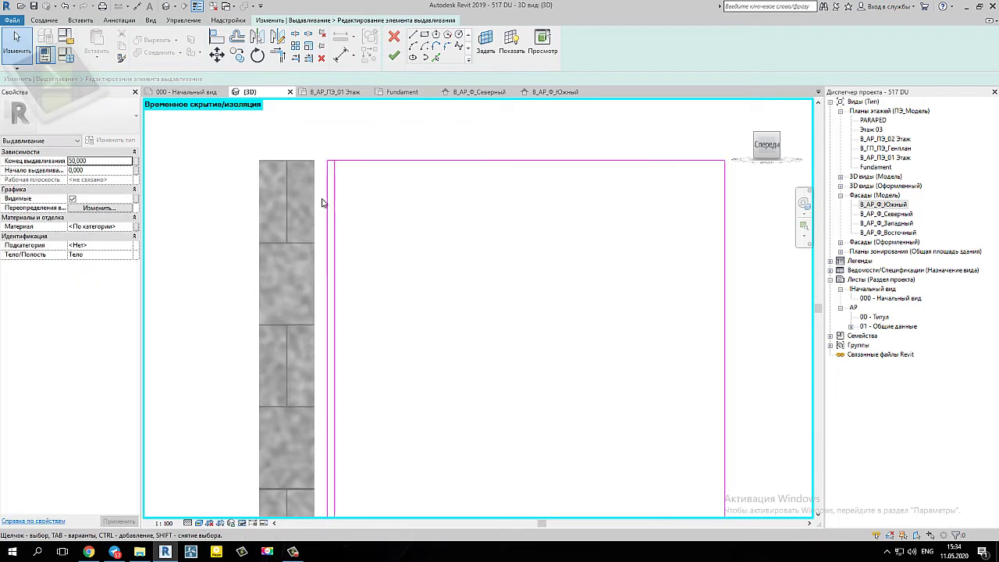
pyautogui.scroll(1, 340, 221)
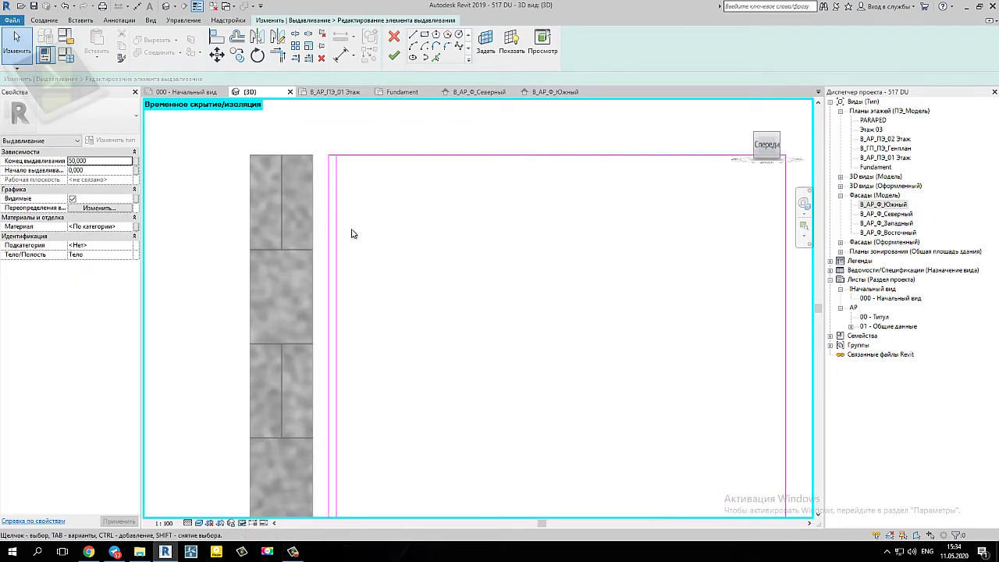
# - Select the left bar lines and copy them rightward repeatedly at 100 mm spacing
pyautogui.moveTo(390, 201); pyautogui.dragTo(325, 234)
pyautogui.click(236, 55)
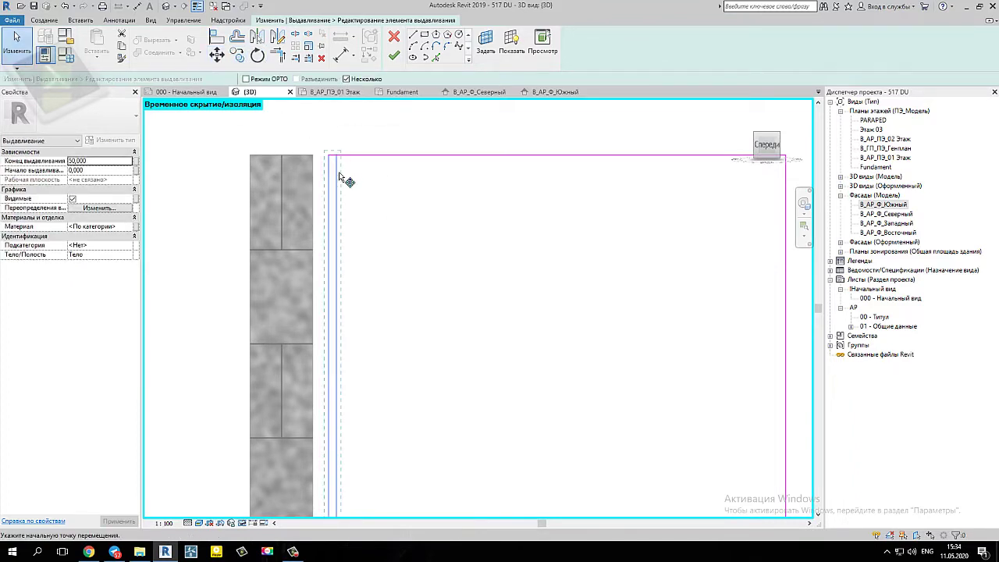
pyautogui.click(328, 173)
pyautogui.write('100')
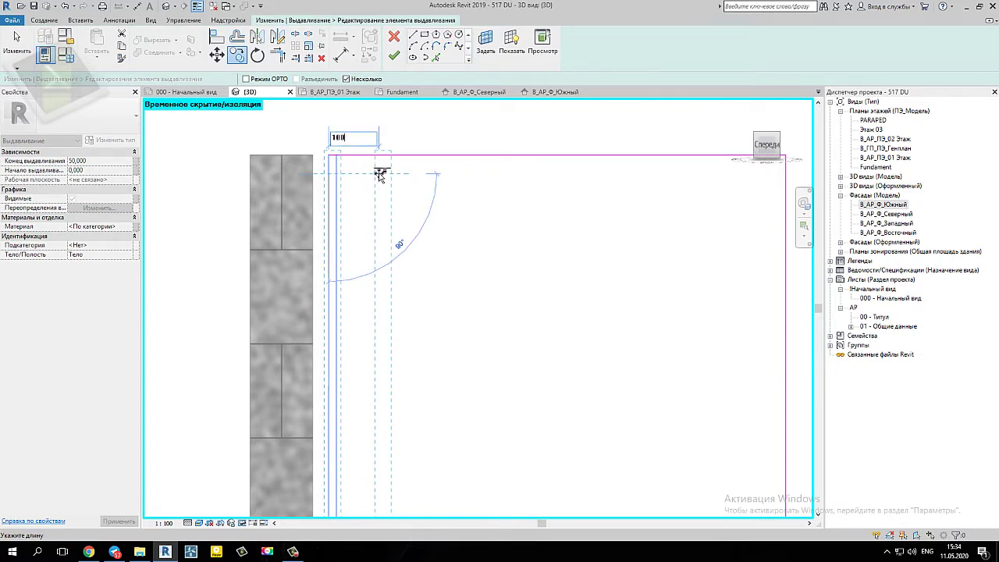
pyautogui.press('Return')
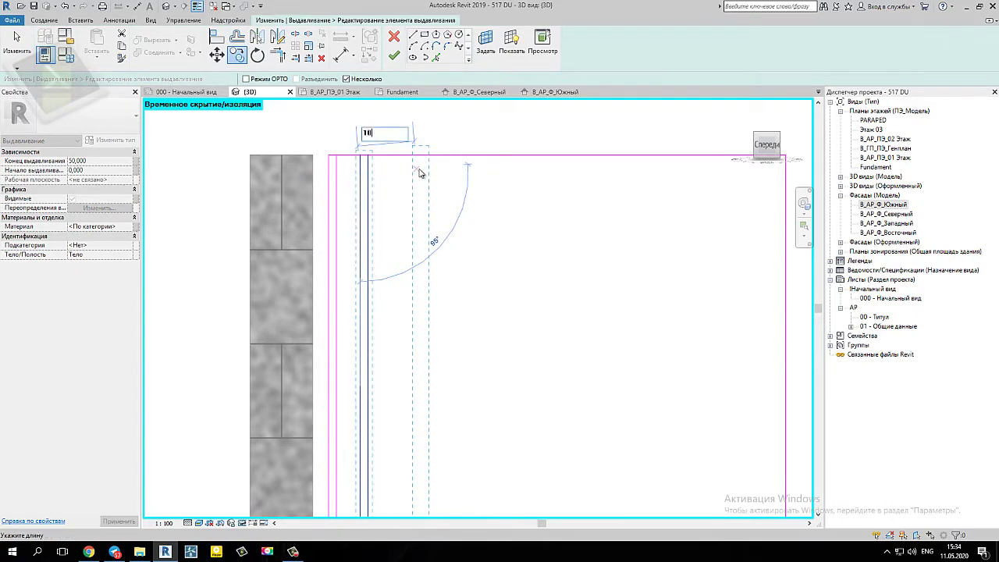
pyautogui.write('100')
pyautogui.press('Return')
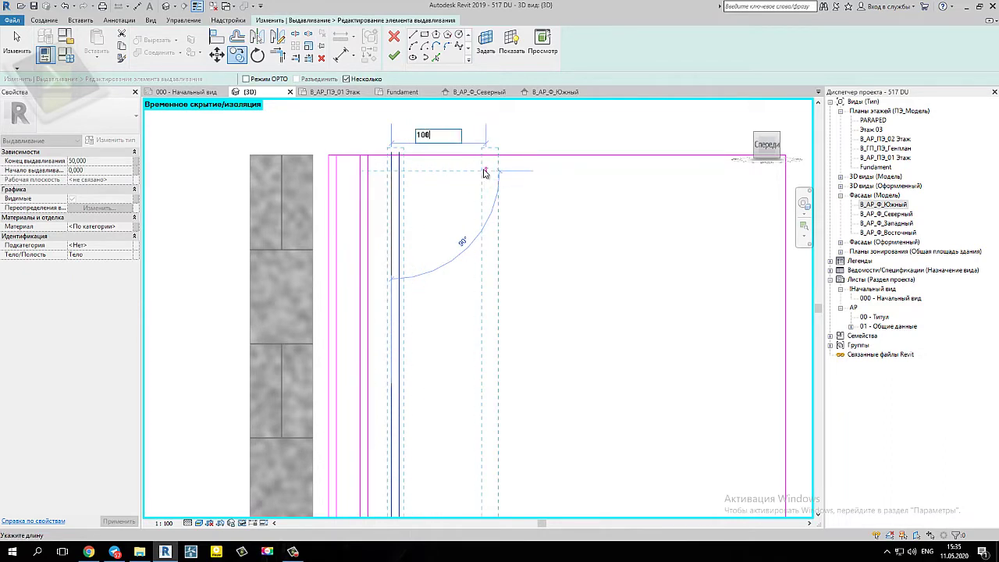
pyautogui.press('Return')
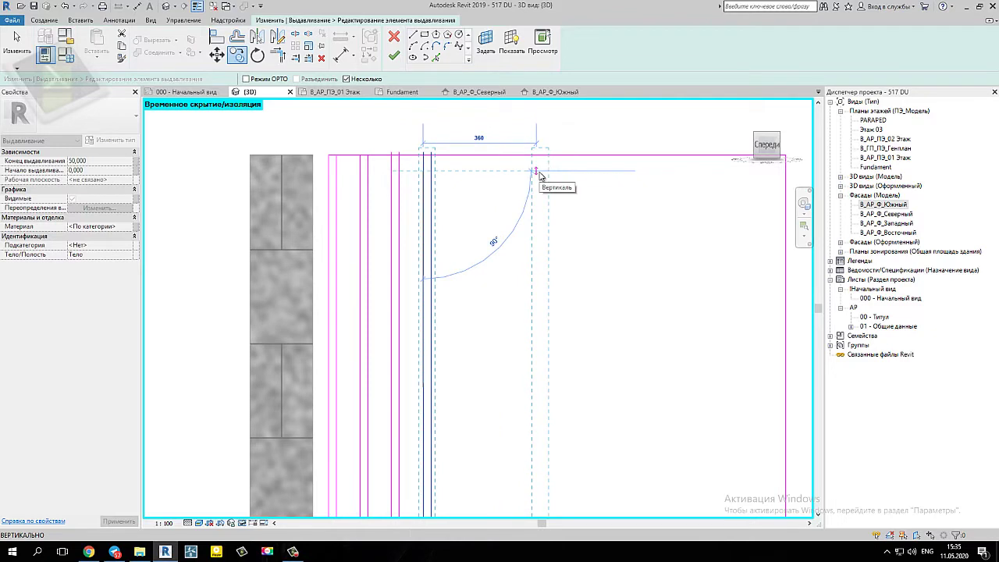
pyautogui.write('100')
pyautogui.press('Return')
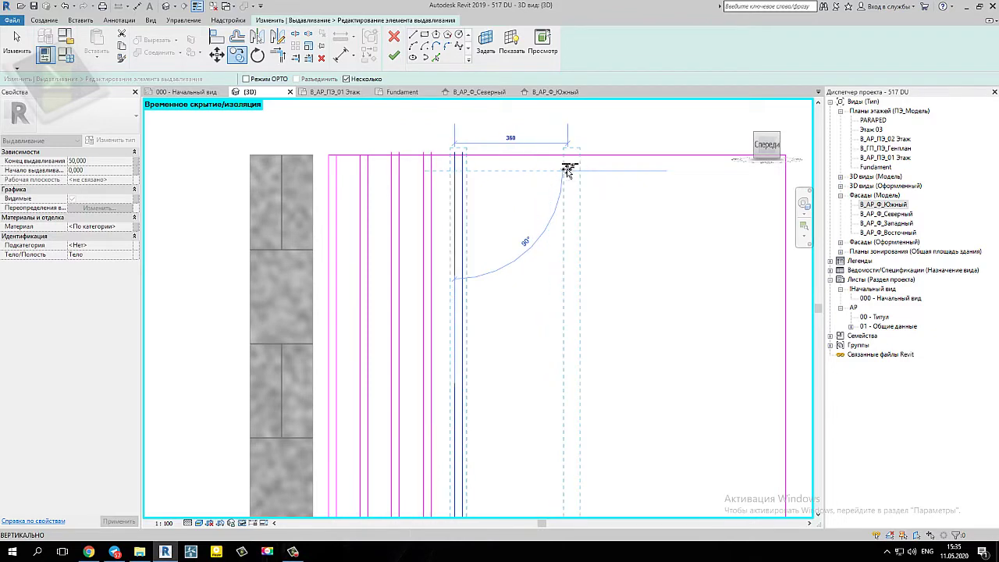
pyautogui.write('100')
pyautogui.press('Return')
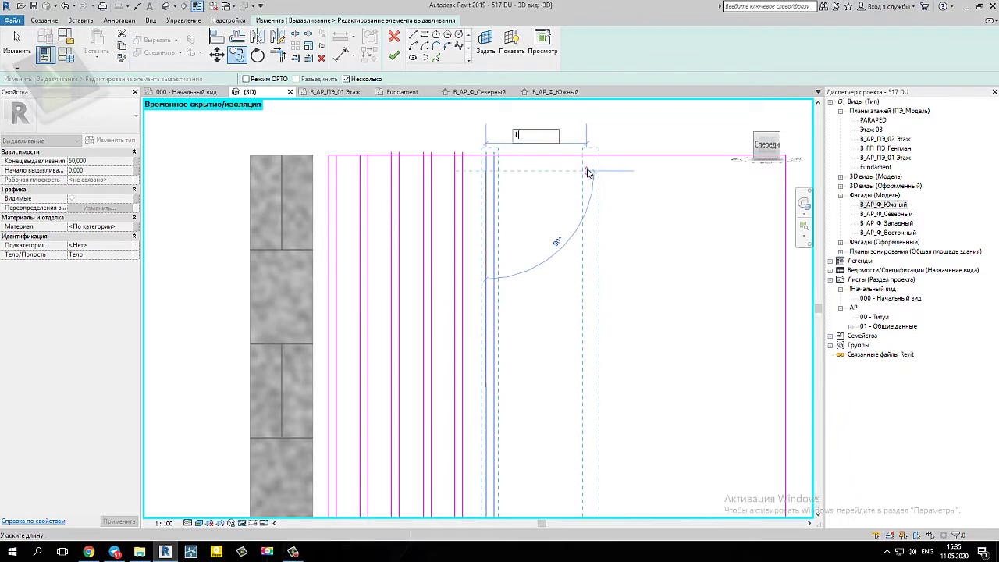
pyautogui.press('Return')
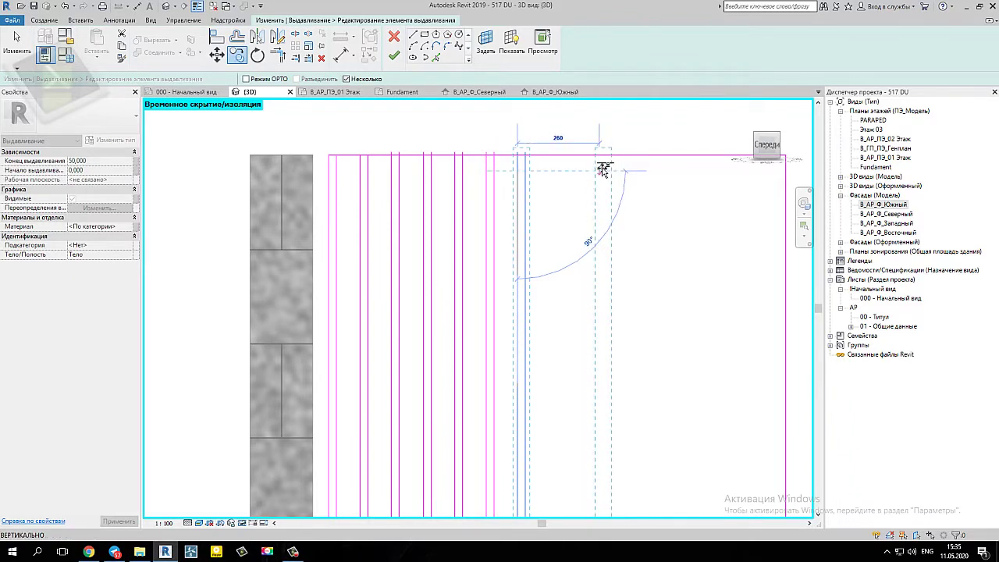
pyautogui.write('100')
pyautogui.press('Return')
pyautogui.write('1')
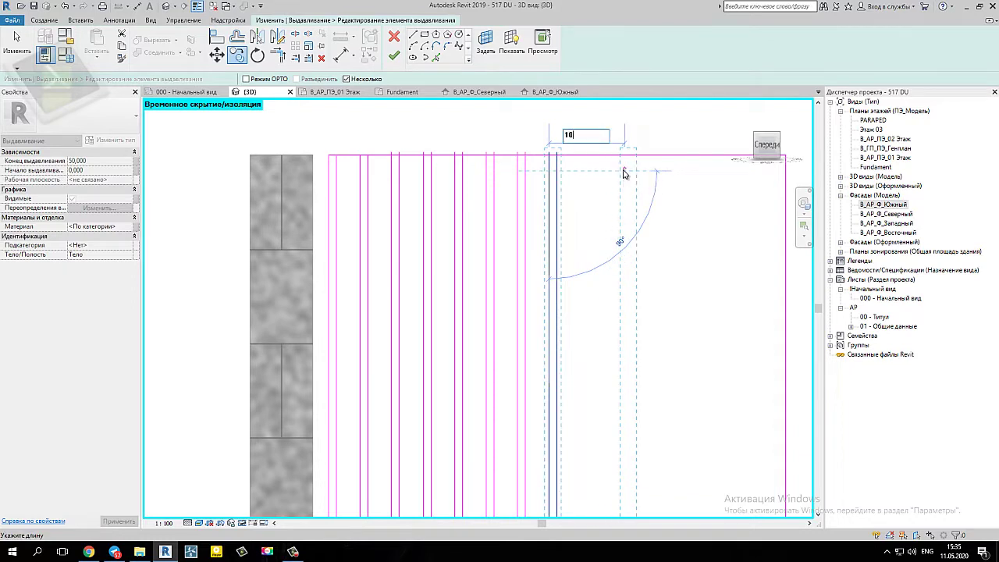
# - Continue the 100 mm bar copies to the panel's right edge, then finish copying
pyautogui.write('0')
pyautogui.press('Return')
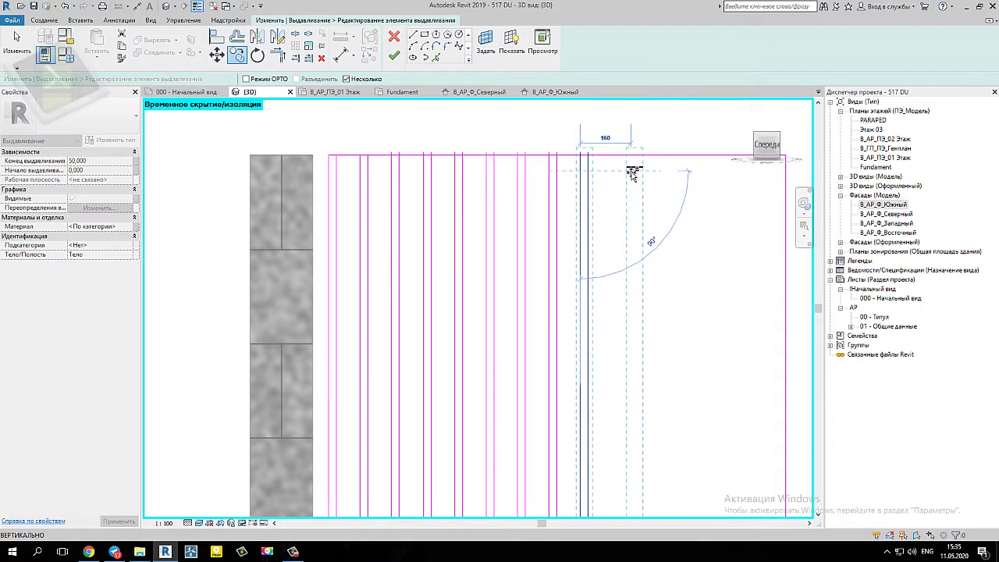
pyautogui.write('100')
pyautogui.press('Return')
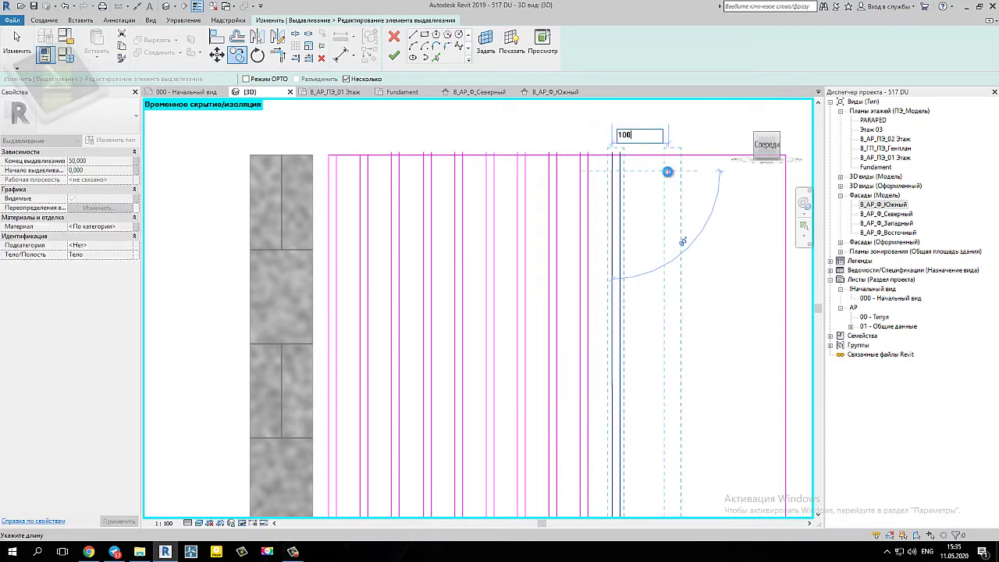
pyautogui.press('Return')
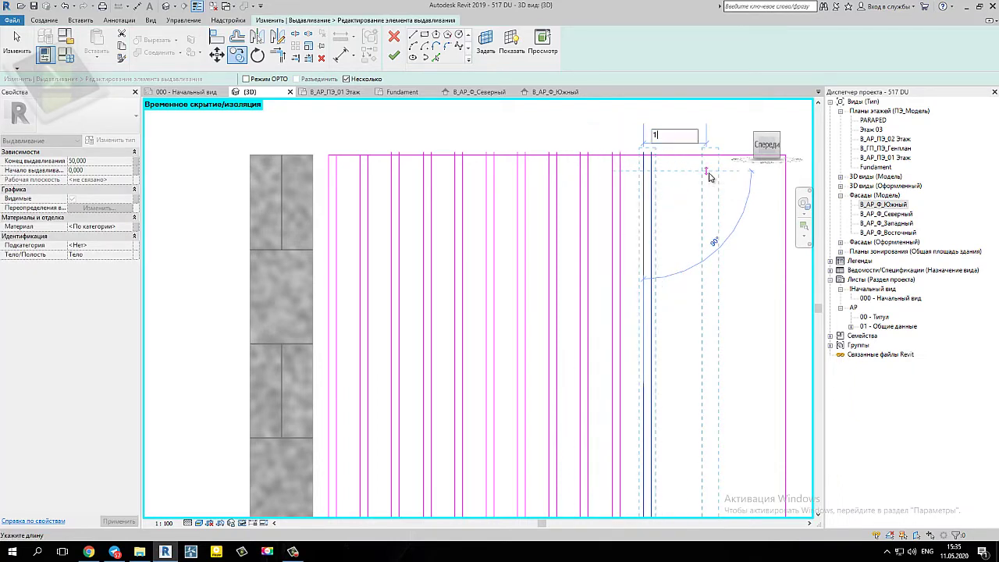
pyautogui.press('Return')
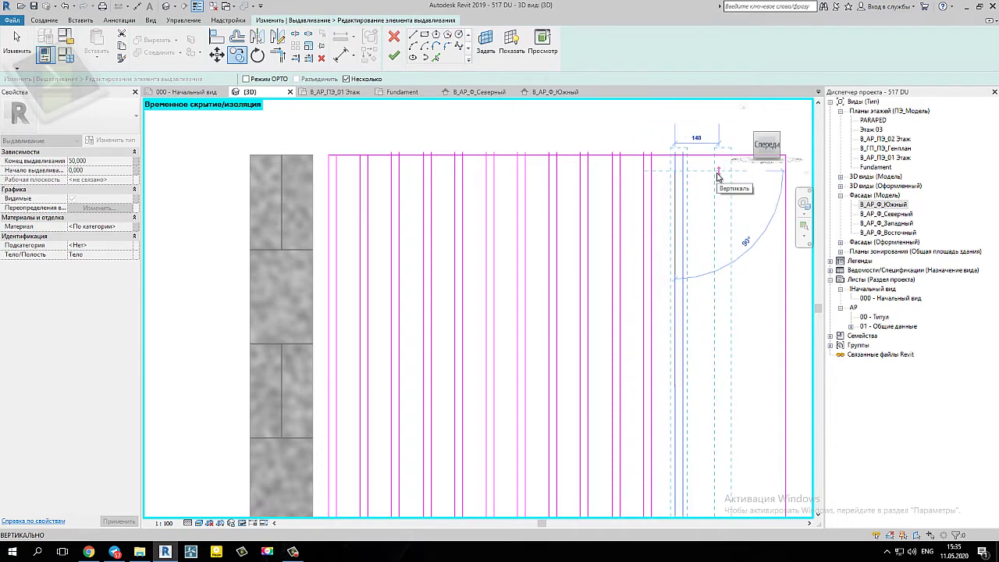
pyautogui.write('100')
pyautogui.press('Return')
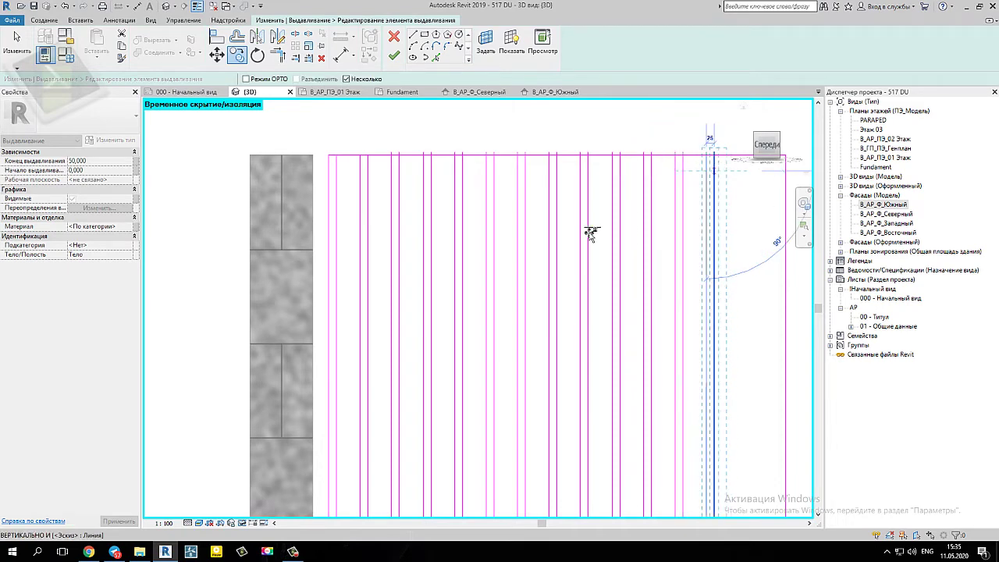
pyautogui.moveTo(557, 263); pyautogui.dragTo(504, 268, button='middle')
pyautogui.write('100')
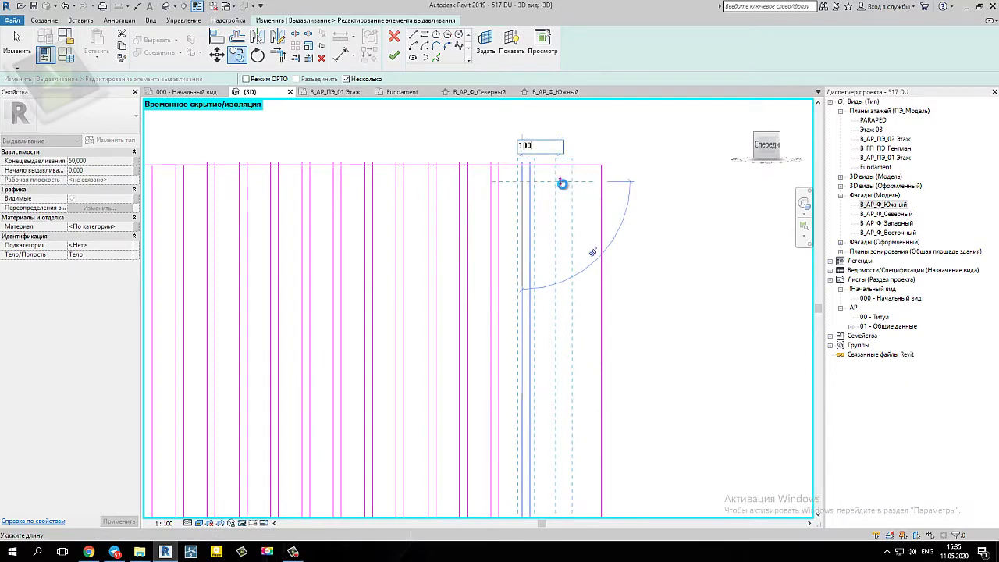
pyautogui.press('Return')
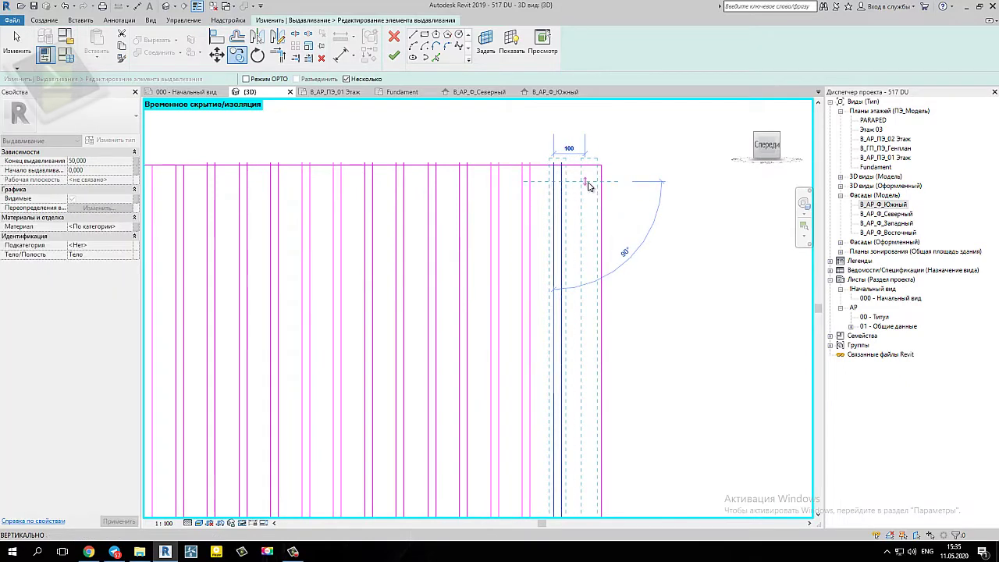
pyautogui.write('100')
pyautogui.press('Return')
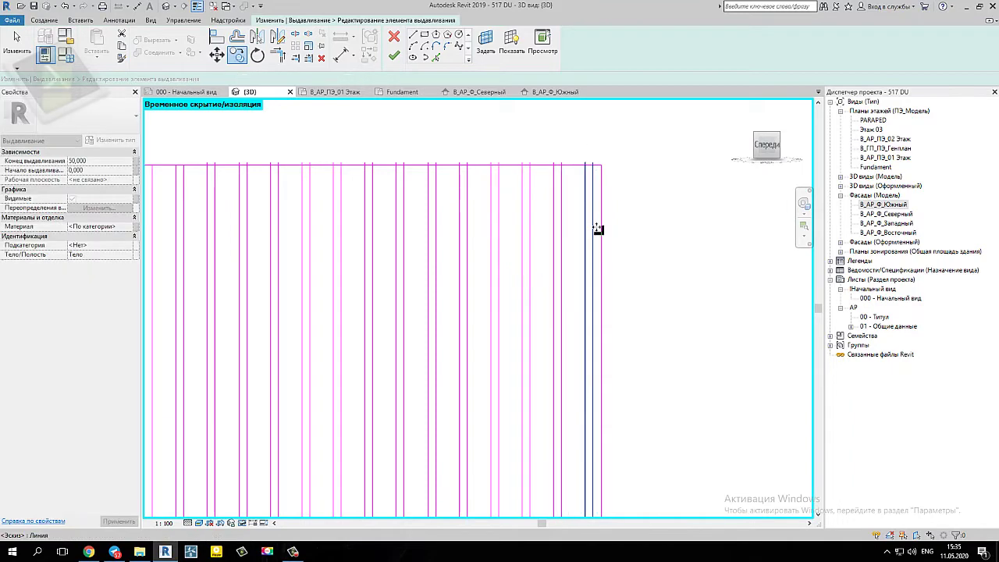
pyautogui.press('Escape')
pyautogui.press('Escape')
pyautogui.scroll(-1, 602, 201)
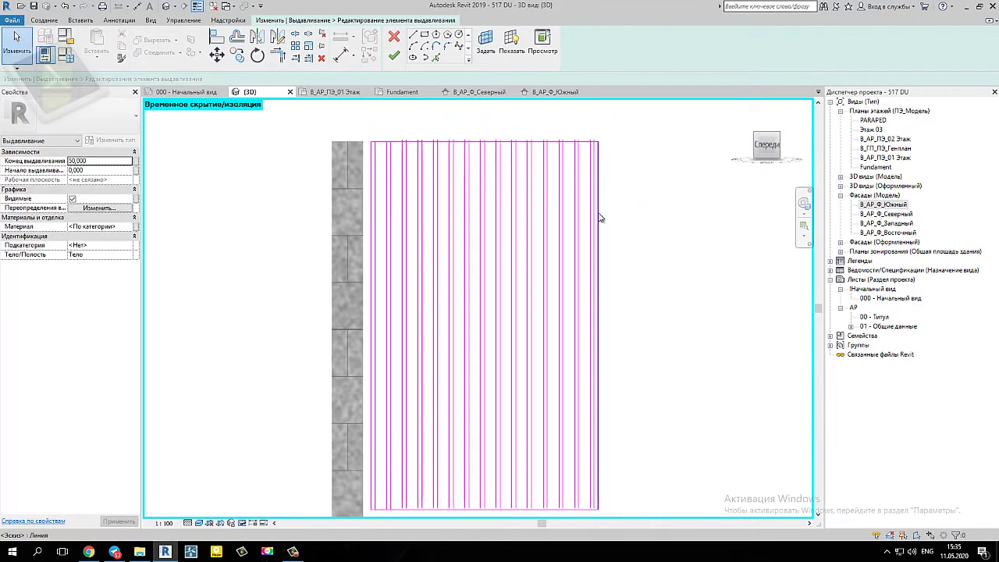
pyautogui.scroll(-1, 546, 201)
pyautogui.scroll(2, 479, 205)
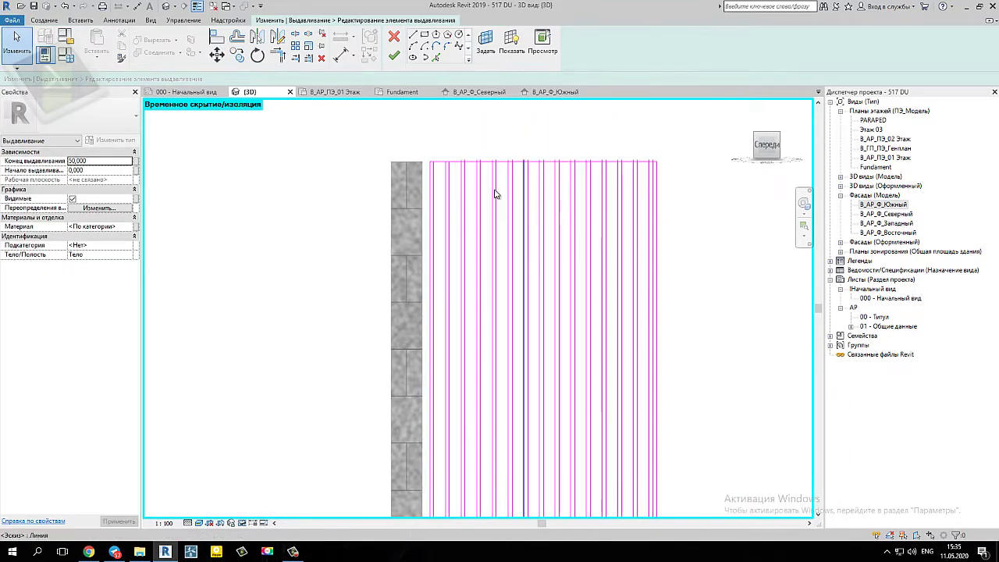
pyautogui.scroll(1, 476, 187)
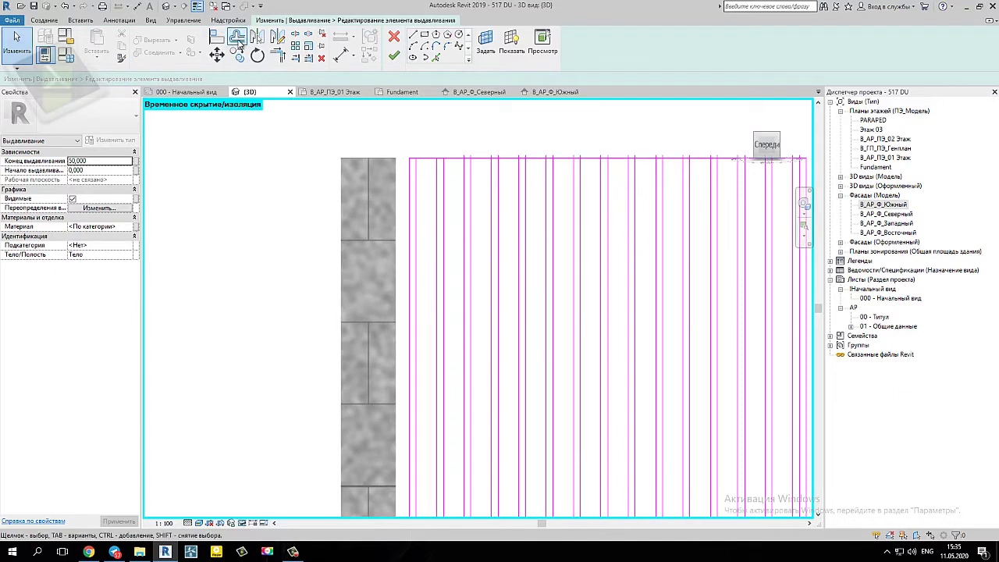
pyautogui.click(237, 39)
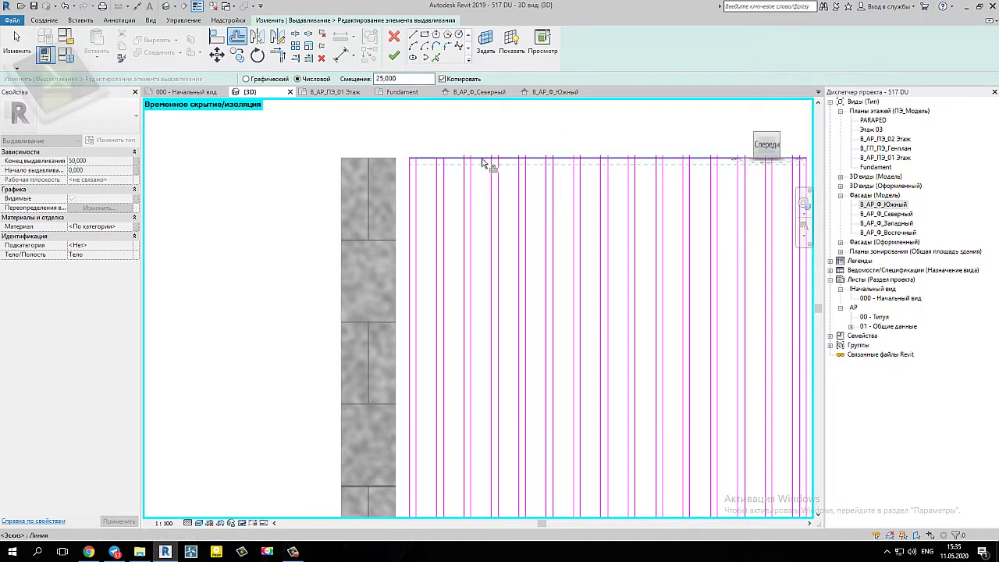
pyautogui.moveTo(513, 339)
pyautogui.keyDown('shift'); pyautogui.mouseDown(button='middle')
pyautogui.moveTo(491, 472)
pyautogui.moveTo(475, 274)
pyautogui.mouseUp(button='middle'); pyautogui.keyUp('shift')
pyautogui.scroll(-1, 462, 342)
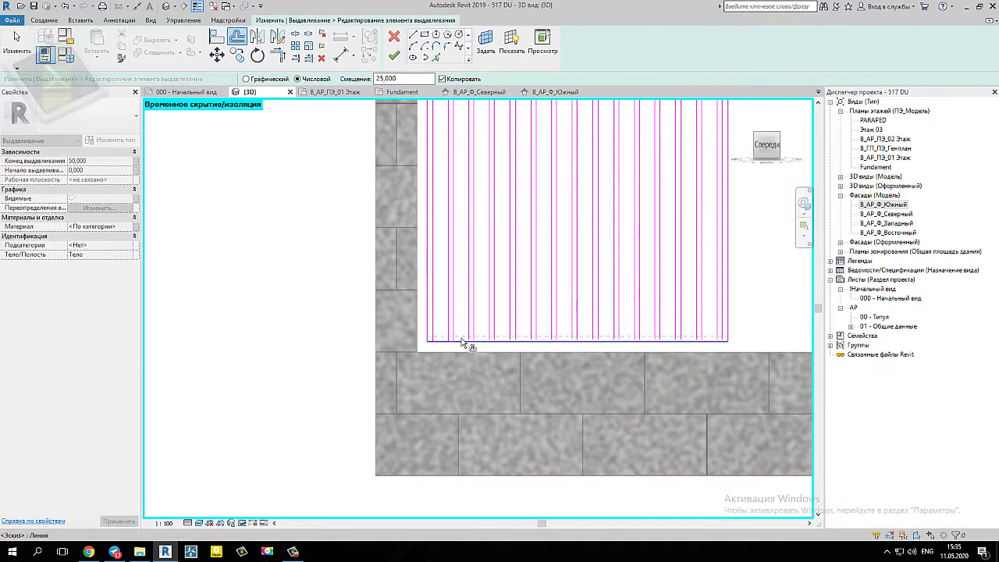
pyautogui.scroll(-1, 462, 341)
pyautogui.moveTo(663, 330); pyautogui.dragTo(528, 321, button='middle')
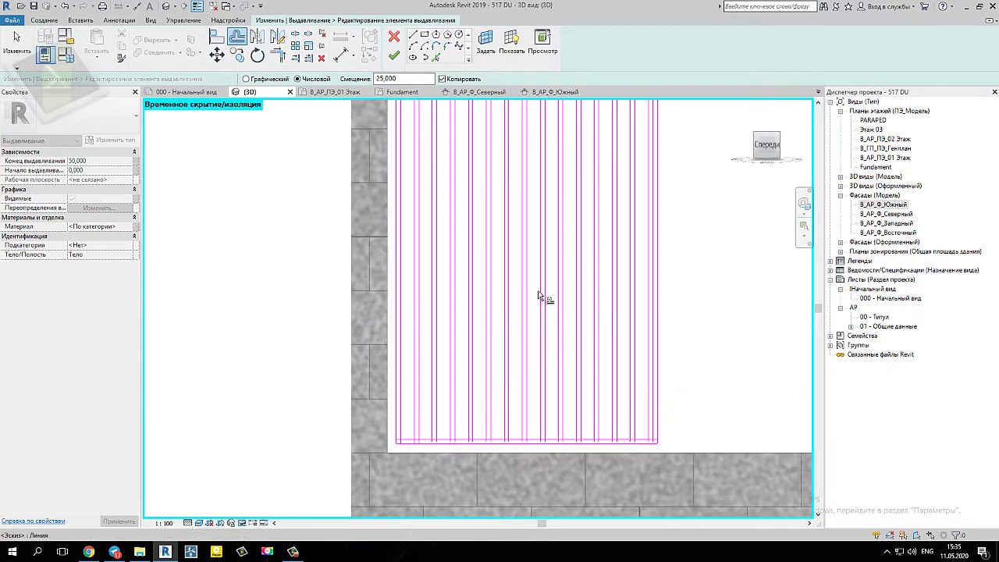
pyautogui.scroll(1, 528, 312)
pyautogui.scroll(1, 508, 167)
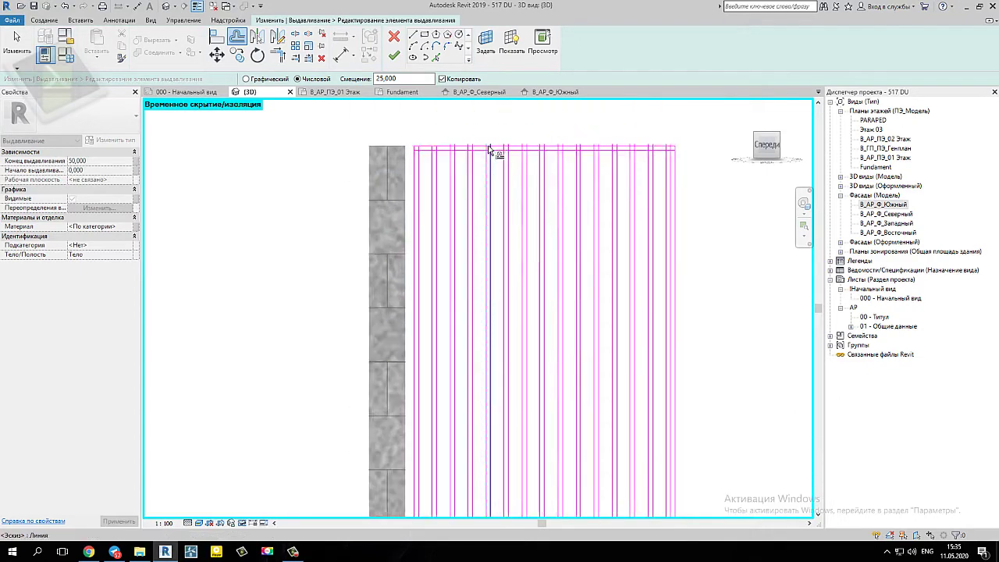
pyautogui.scroll(1, 495, 151)
pyautogui.scroll(-1, 548, 229)
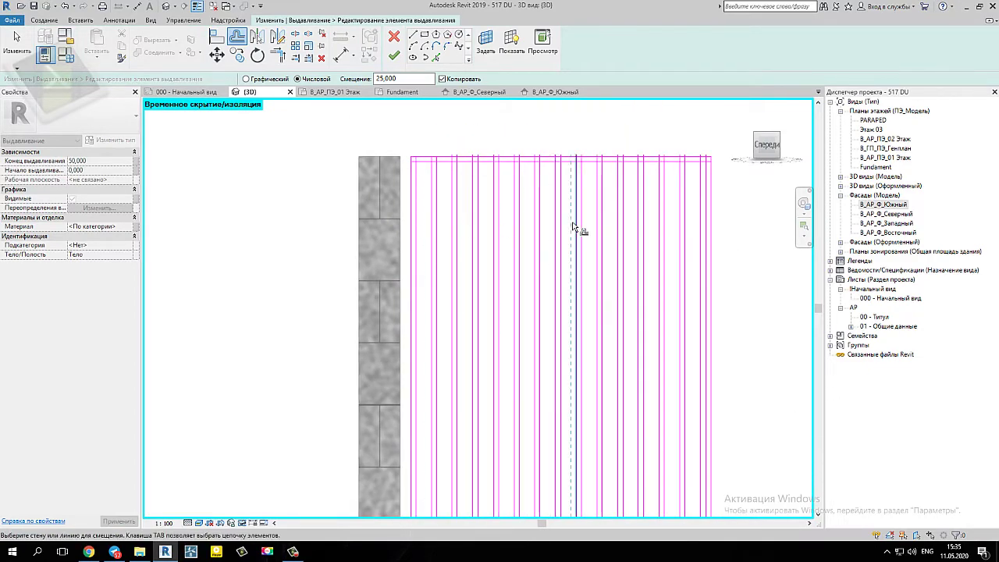
pyautogui.press('Escape')
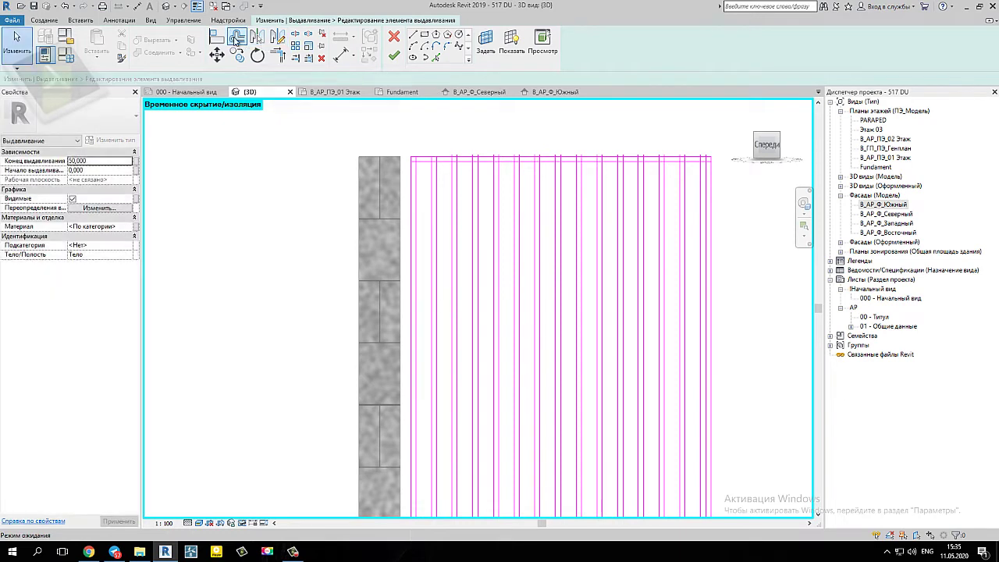
# - Draw a start-end-radius arc from the horizontal line up to the sketch's top-right corner
pyautogui.click(236, 41)
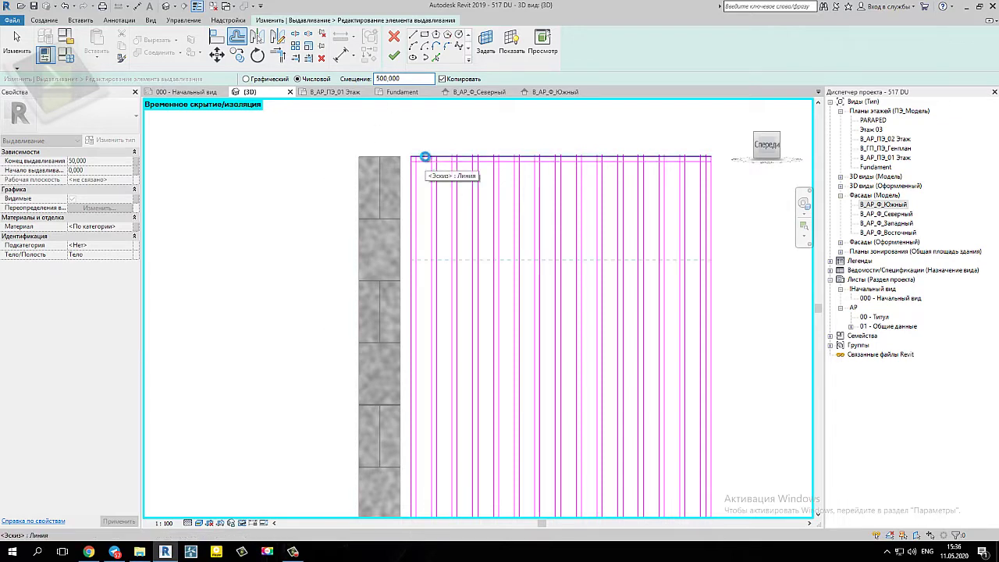
pyautogui.moveTo(478, 267); pyautogui.dragTo(461, 272, button='middle')
pyautogui.press('Escape')
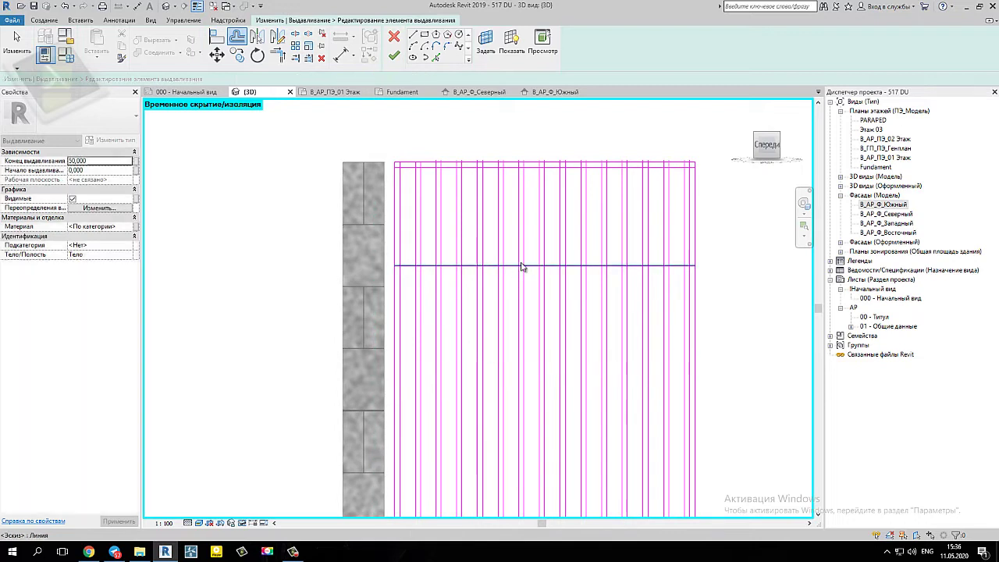
pyautogui.moveTo(402, 91)
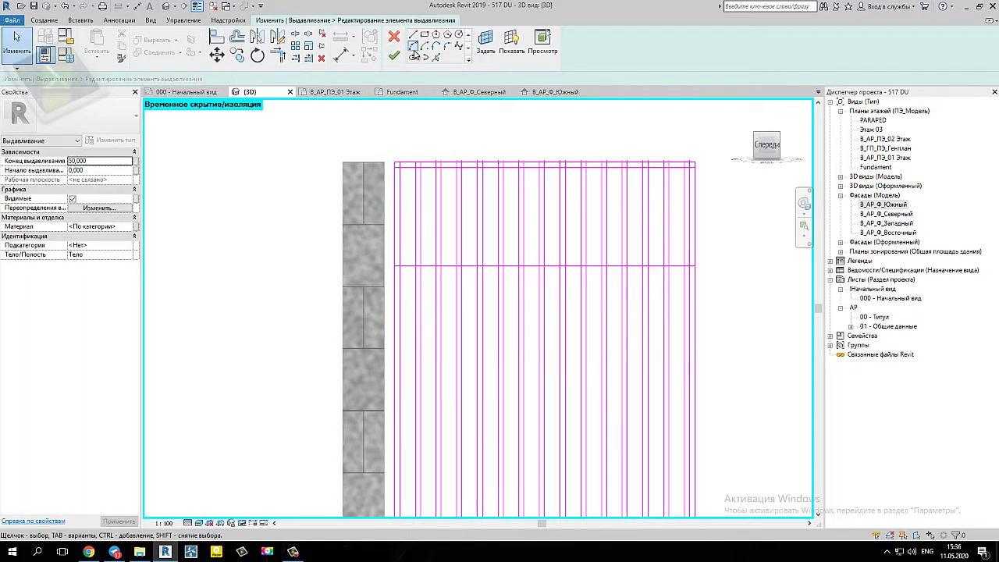
pyautogui.click(414, 47)
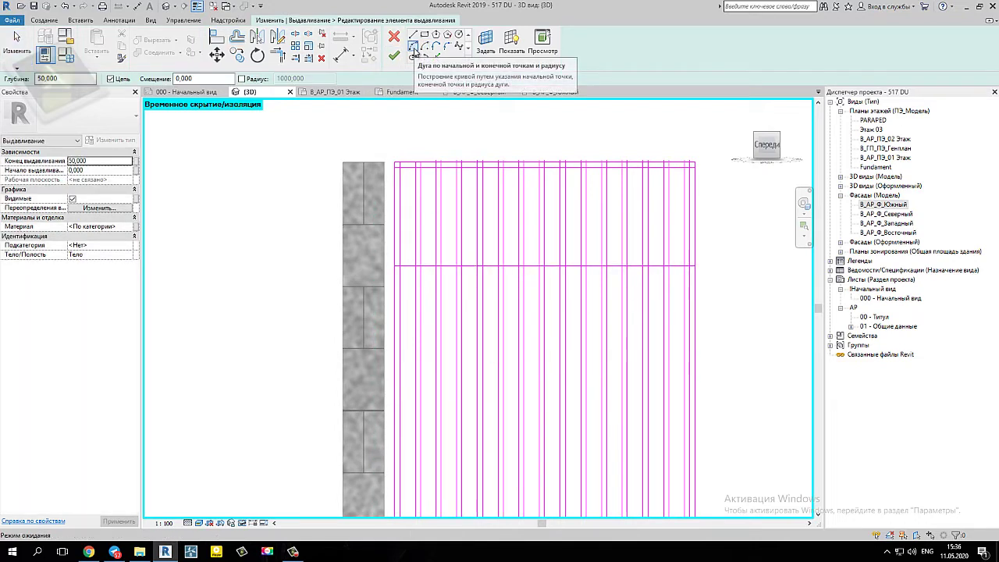
pyautogui.click(497, 262)
pyautogui.scroll(2, 694, 162)
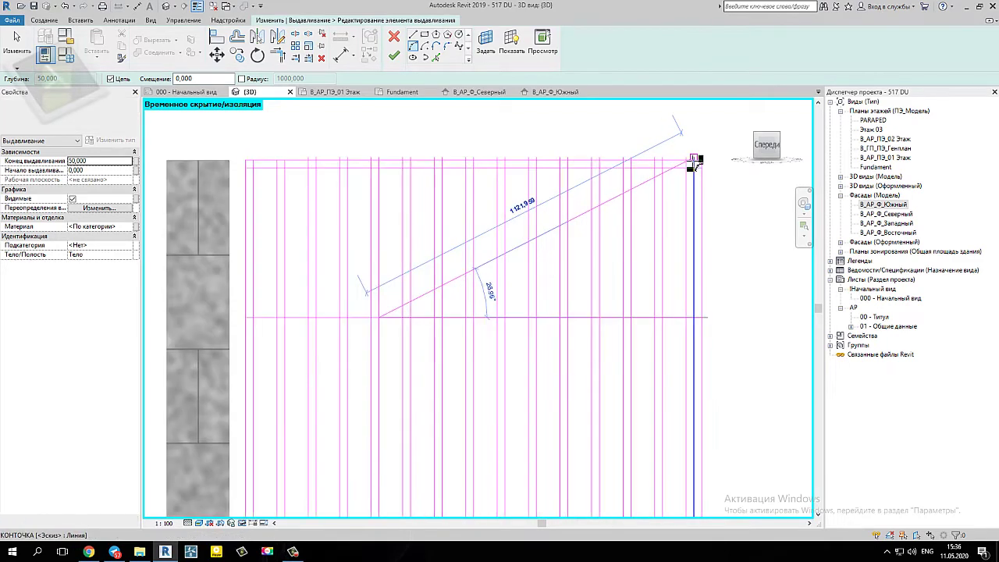
pyautogui.click(697, 165)
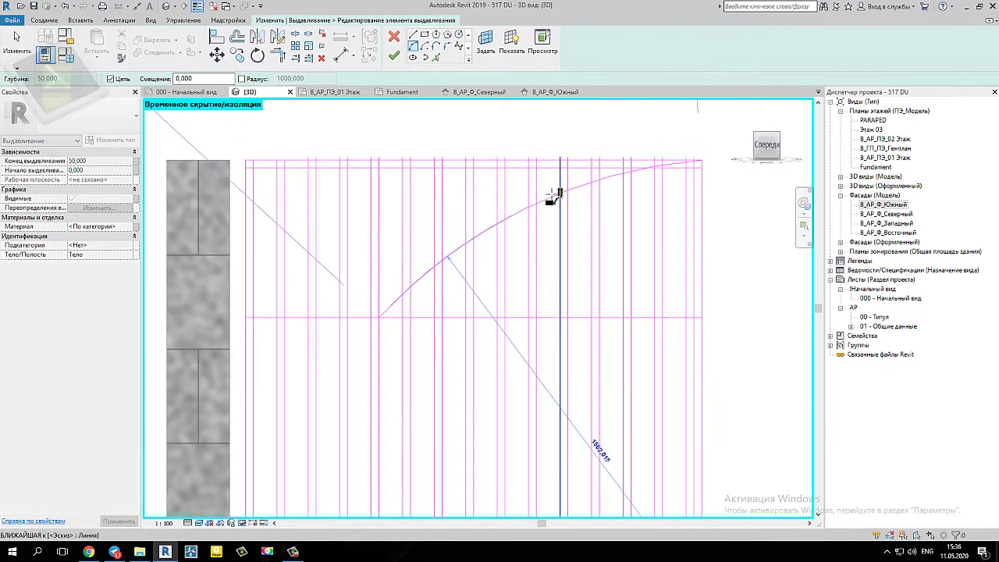
pyautogui.click(506, 218)
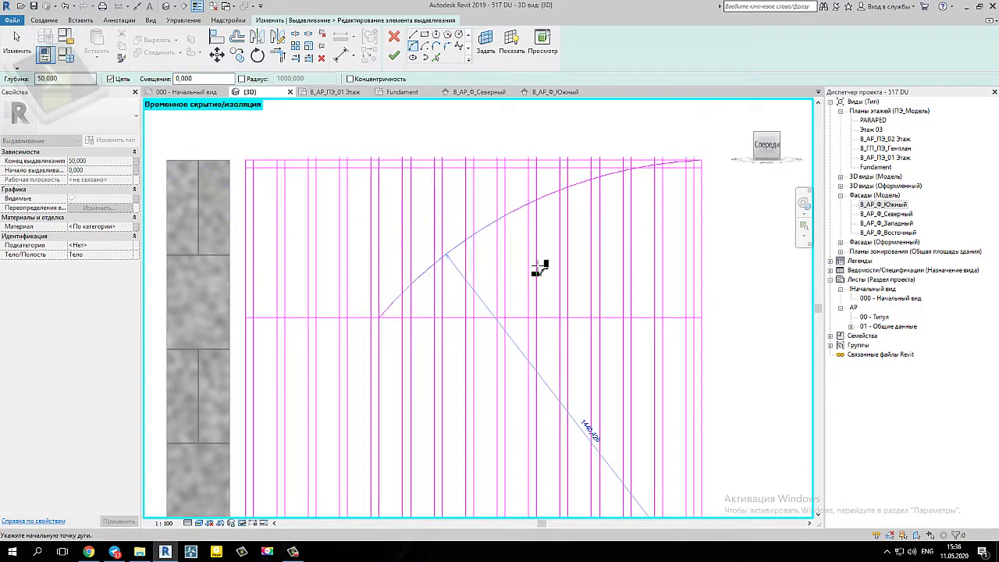
pyautogui.press('Escape')
pyautogui.press('Escape')
pyautogui.scroll(-1, 416, 305)
pyautogui.moveTo(416, 304); pyautogui.dragTo(341, 257, button='middle')
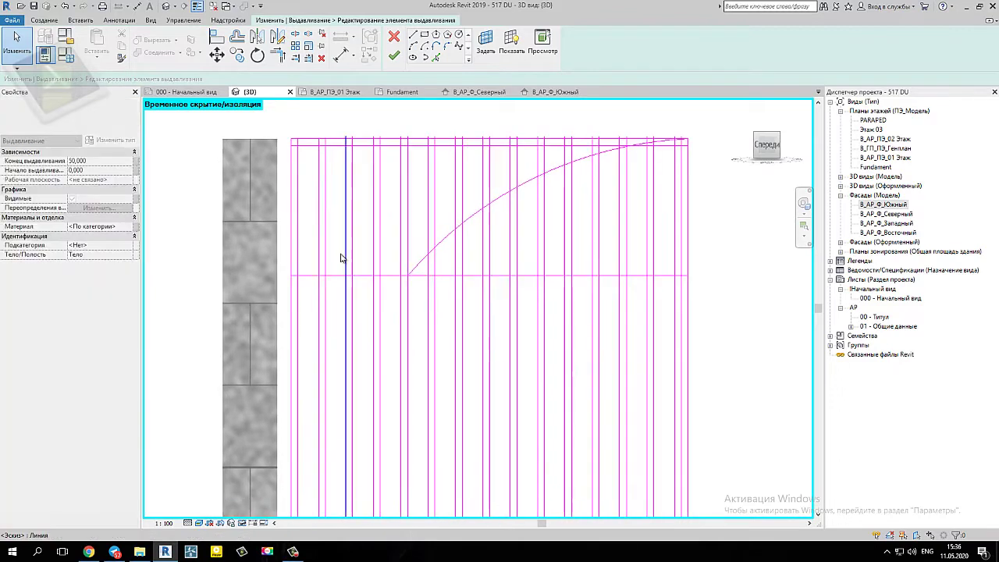
pyautogui.moveTo(263, 277); pyautogui.dragTo(266, 81, button='middle')
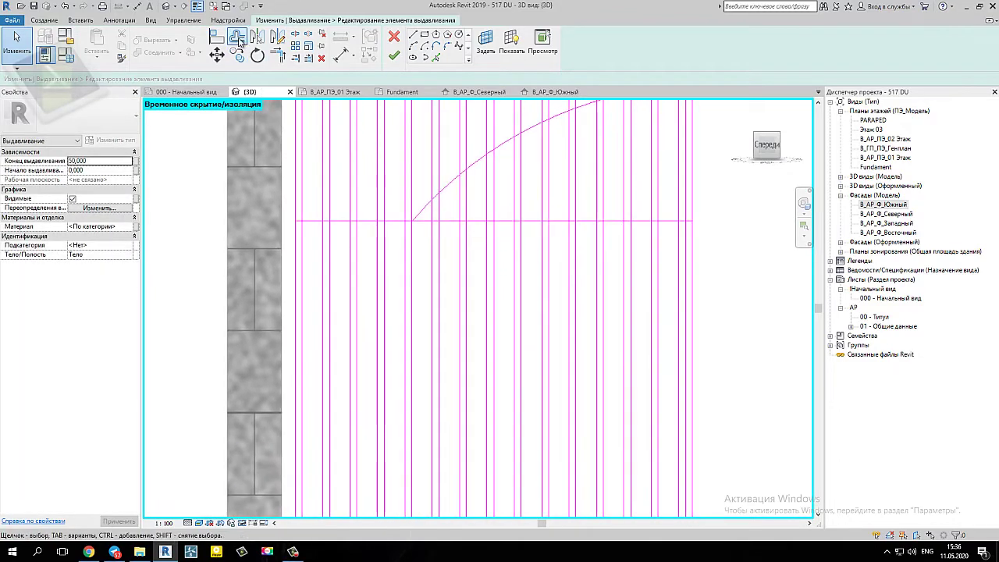
# - Offset copies of the horizontal line and the arc by 25
pyautogui.click(238, 40)
pyautogui.write('25')
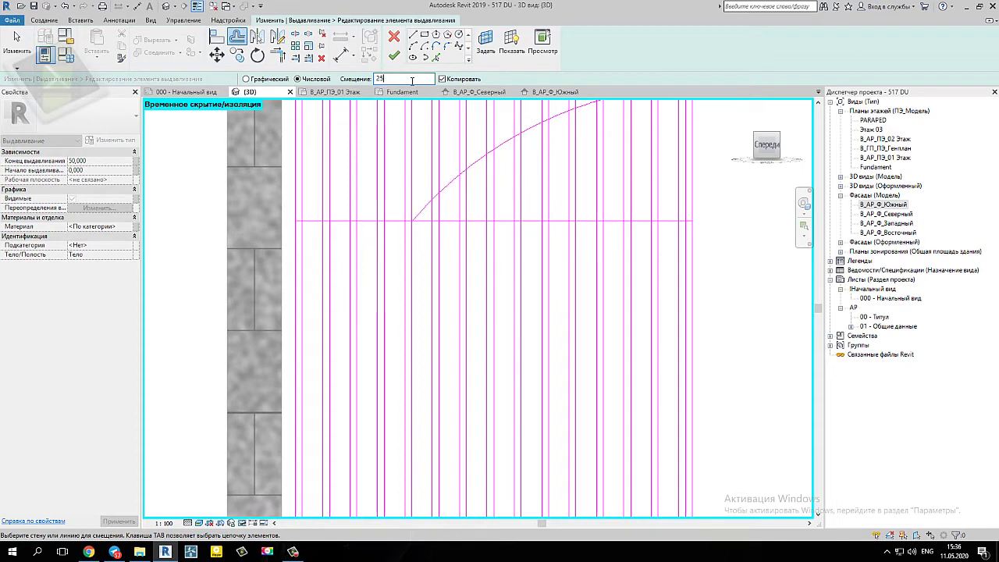
pyautogui.press('Return')
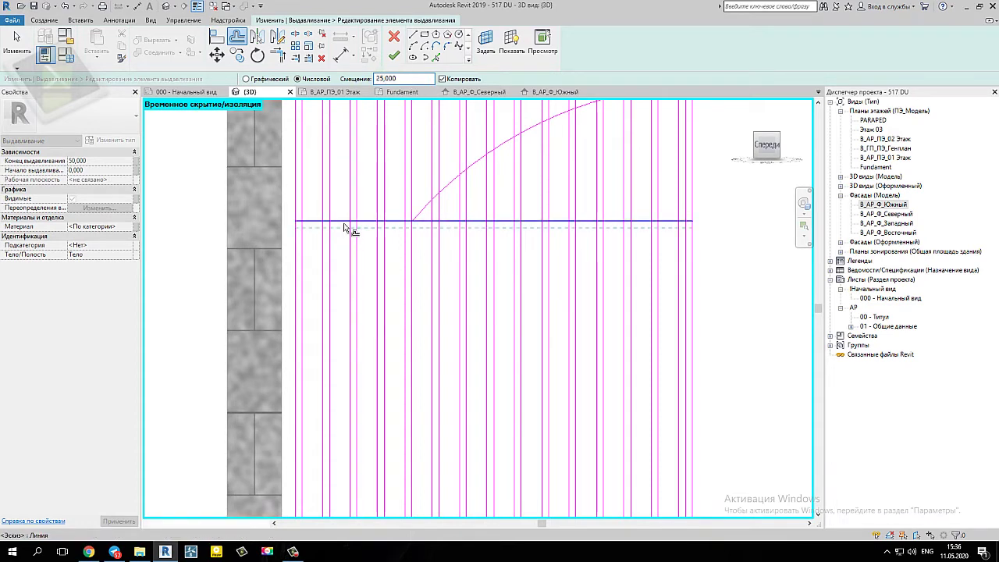
pyautogui.click(343, 227)
pyautogui.scroll(-2, 418, 316)
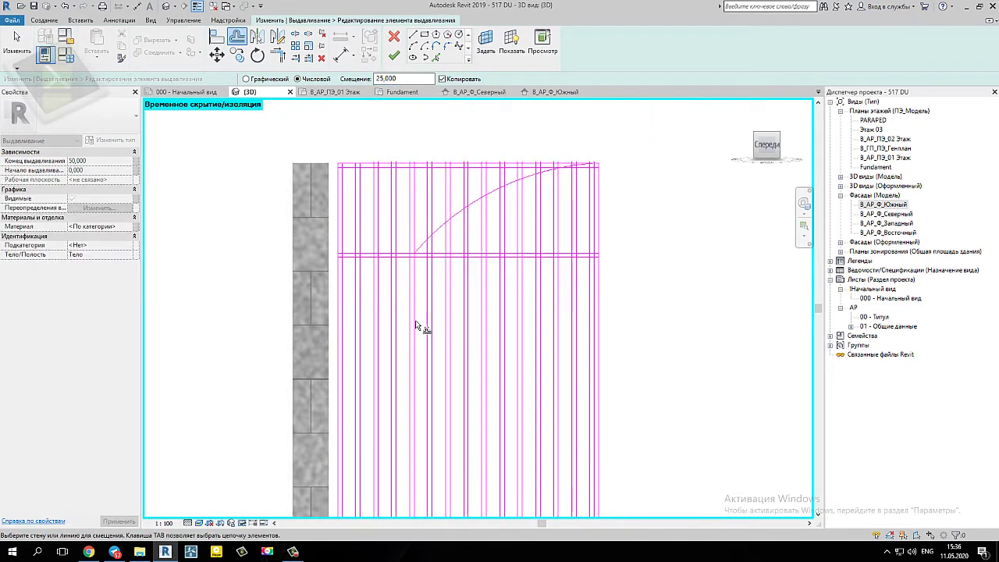
pyautogui.click(442, 230)
pyautogui.scroll(2, 431, 278)
pyautogui.press('Escape')
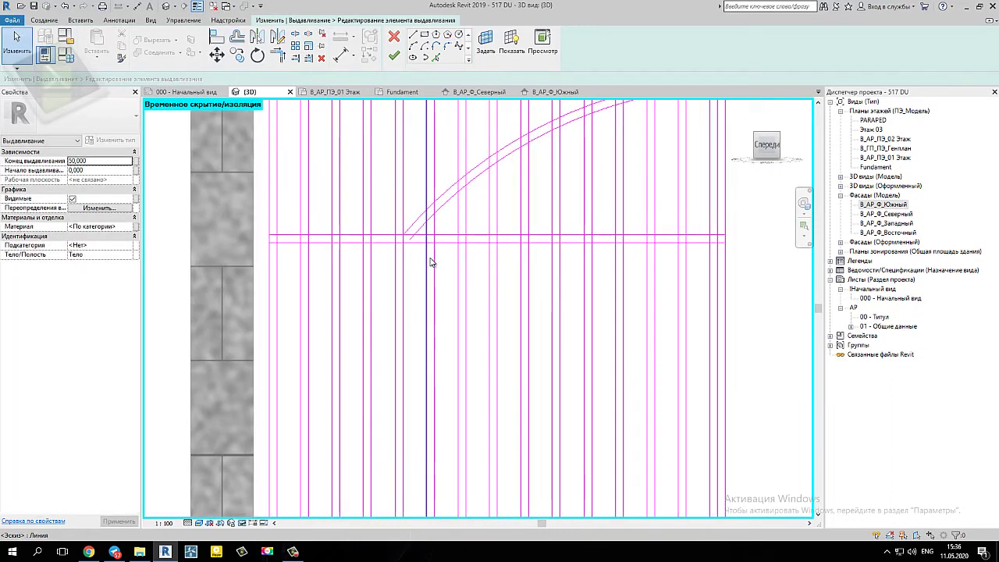
# - Trim the outer and inner arcs with their horizontal lines into clean corners
pyautogui.click(284, 59)
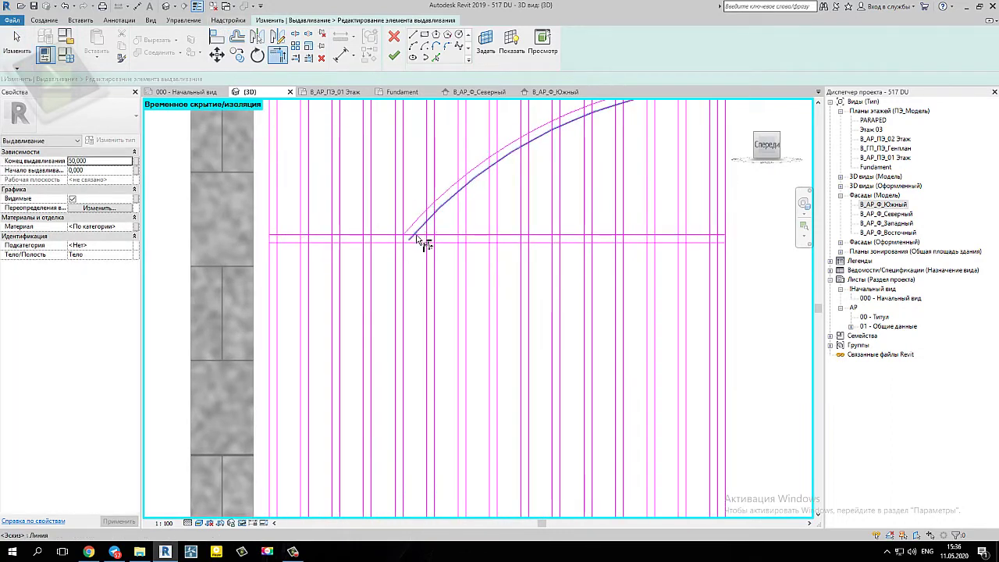
pyautogui.click(411, 232)
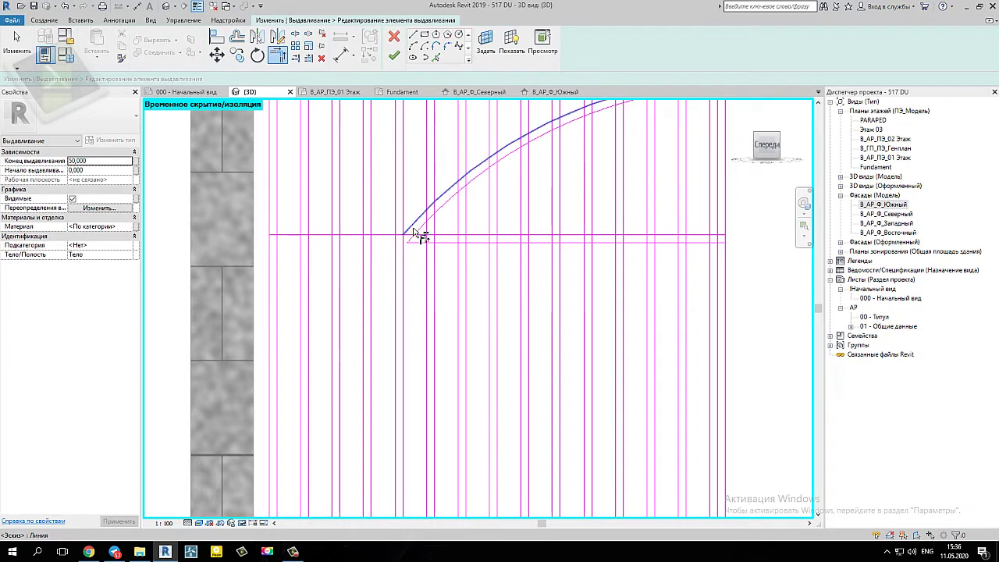
pyautogui.click(417, 234)
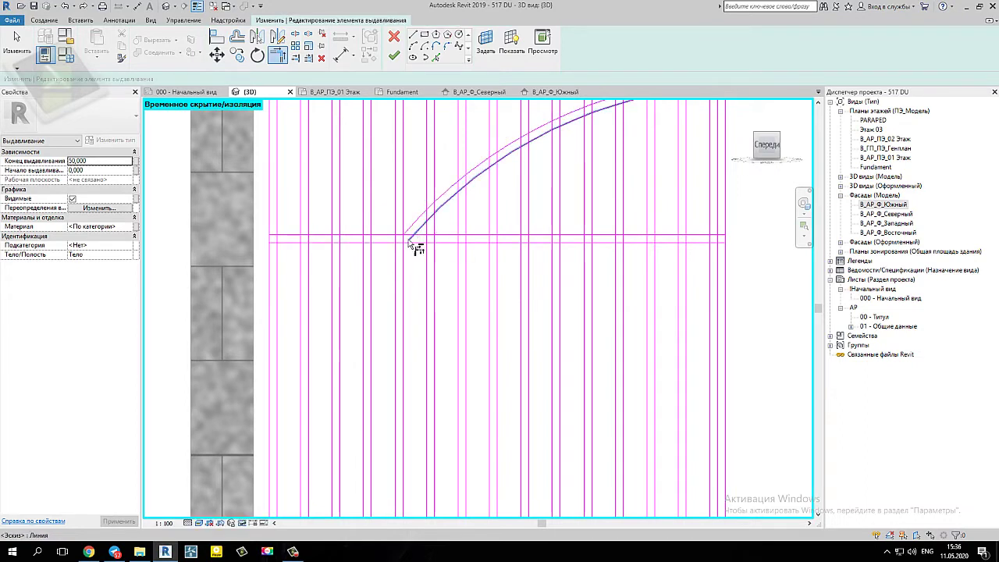
pyautogui.click(407, 241)
pyautogui.click(416, 231)
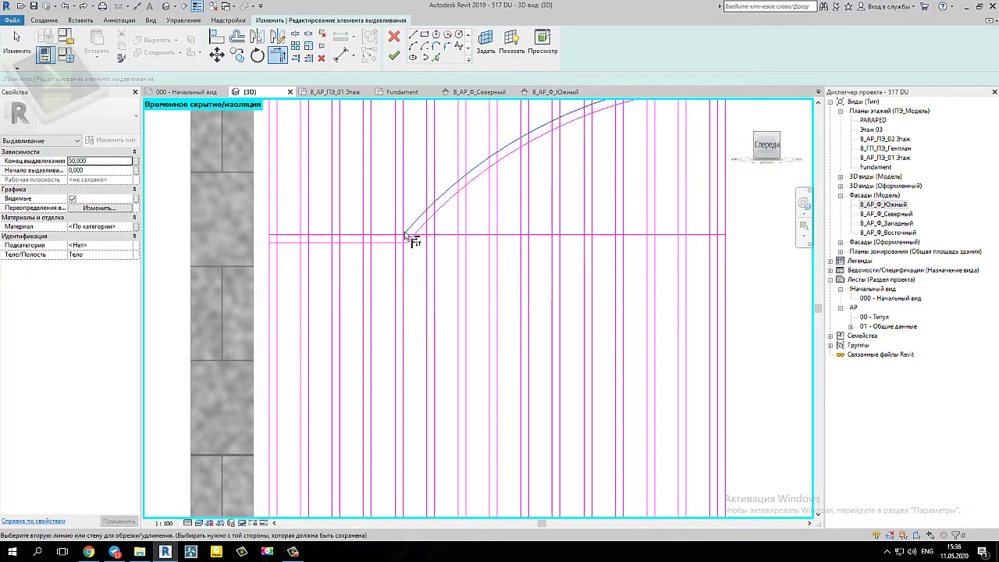
pyautogui.scroll(-2, 451, 344)
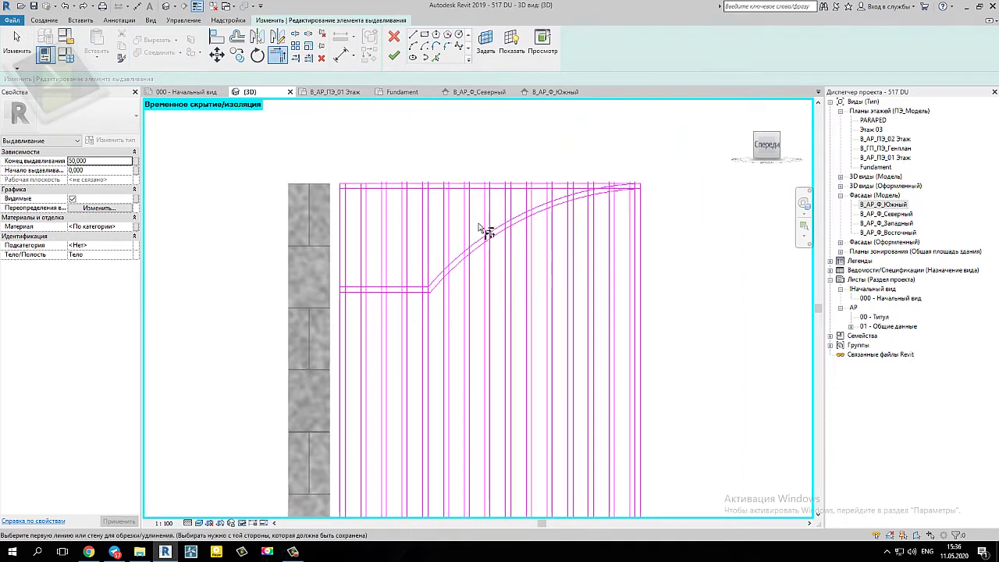
pyautogui.scroll(2, 341, 291)
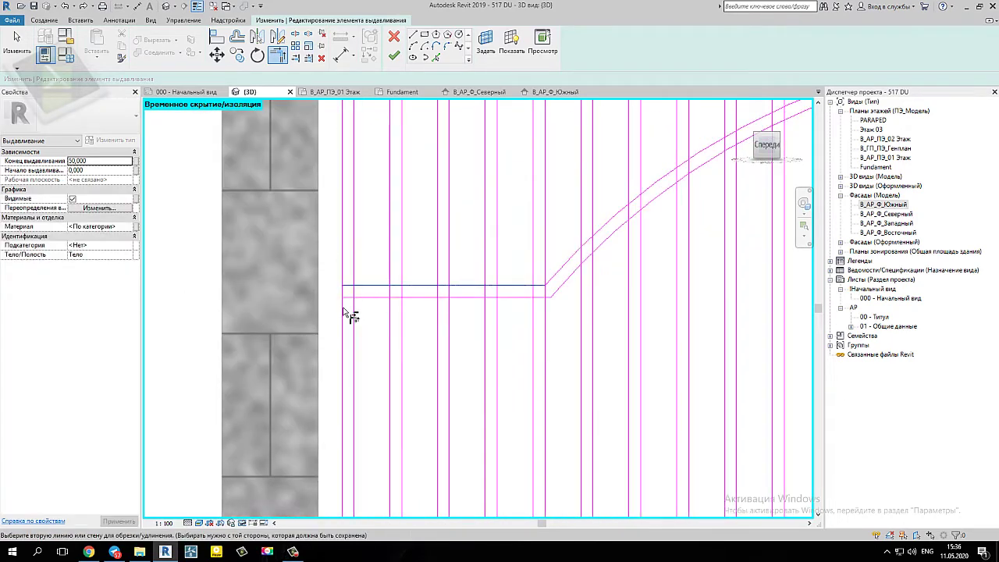
# - Trim the lower horizontal line to a vertical bar, which raises a join error
pyautogui.click(362, 299)
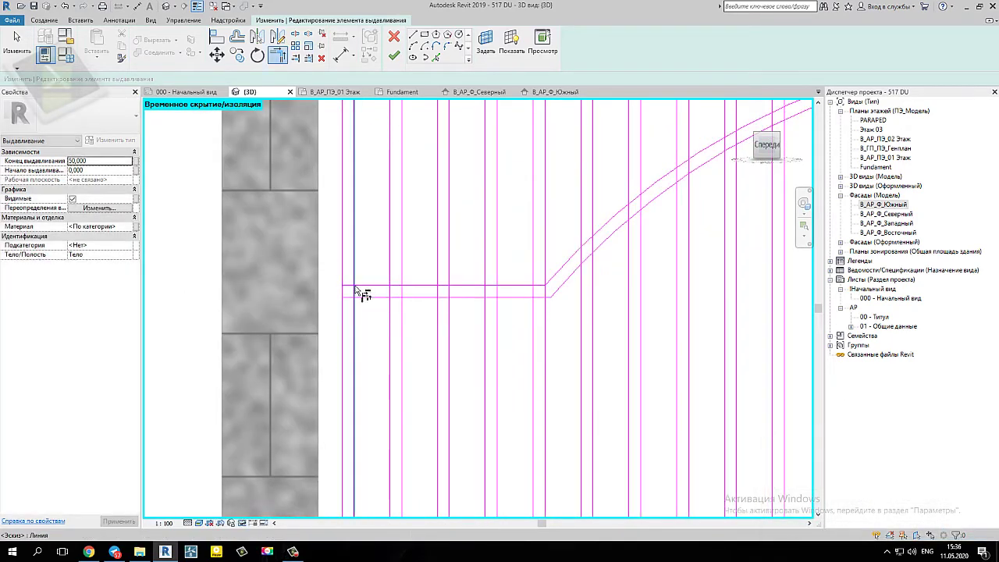
pyautogui.moveTo(350, 307); pyautogui.dragTo(357, 341, button='middle')
pyautogui.click(349, 352)
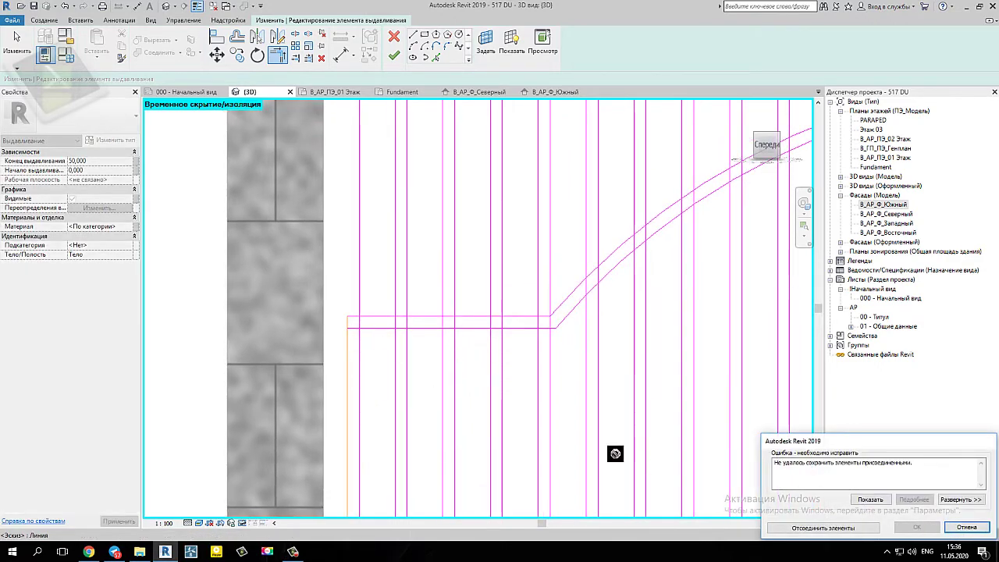
# - Dismiss the join error and cancel the trim
pyautogui.press('Escape')
pyautogui.scroll(-2, 405, 391)
pyautogui.scroll(1, 379, 375)
pyautogui.scroll(1, 391, 393)
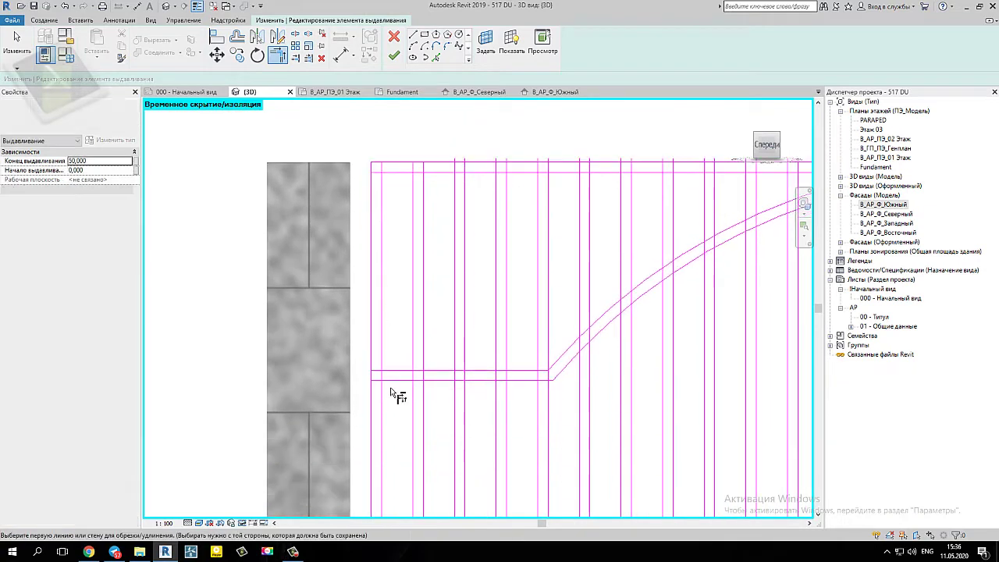
pyautogui.press('Escape')
pyautogui.press('Escape')
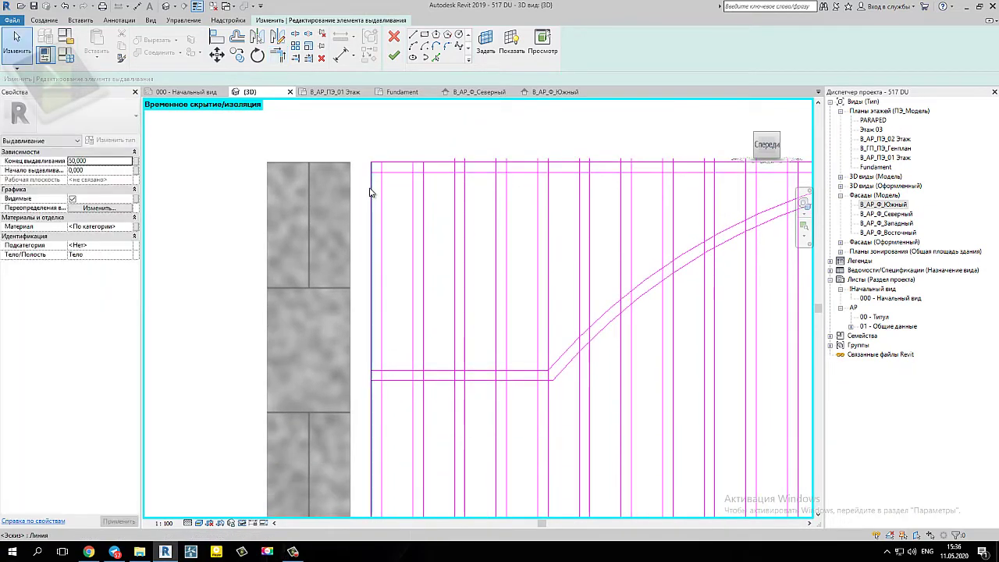
pyautogui.moveTo(397, 284); pyautogui.dragTo(420, 170, button='middle')
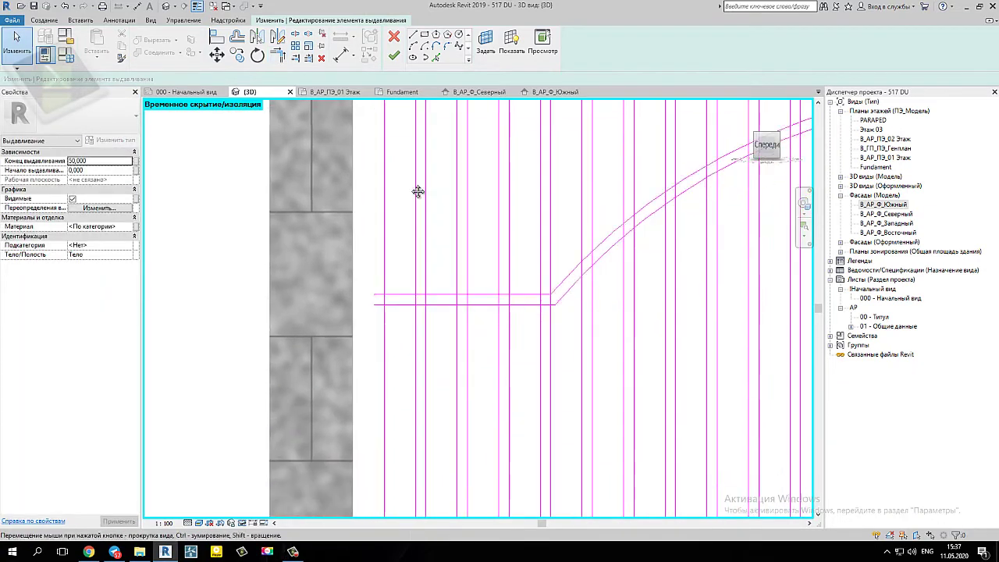
# - Draw a vertical sketch line from the rail's left end down to the gate's bottom edge
pyautogui.click(412, 36)
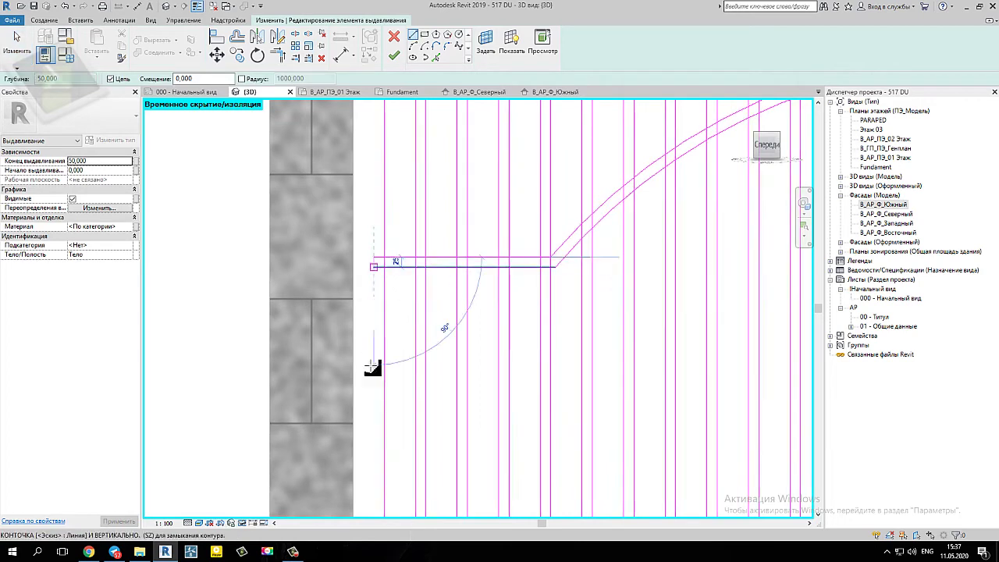
pyautogui.moveTo(378, 257)
pyautogui.mouseDown(button='middle')
pyautogui.moveTo(389, 192)
pyautogui.moveTo(393, 390)
pyautogui.mouseUp(button='middle')
pyautogui.scroll(-3, 392, 391)
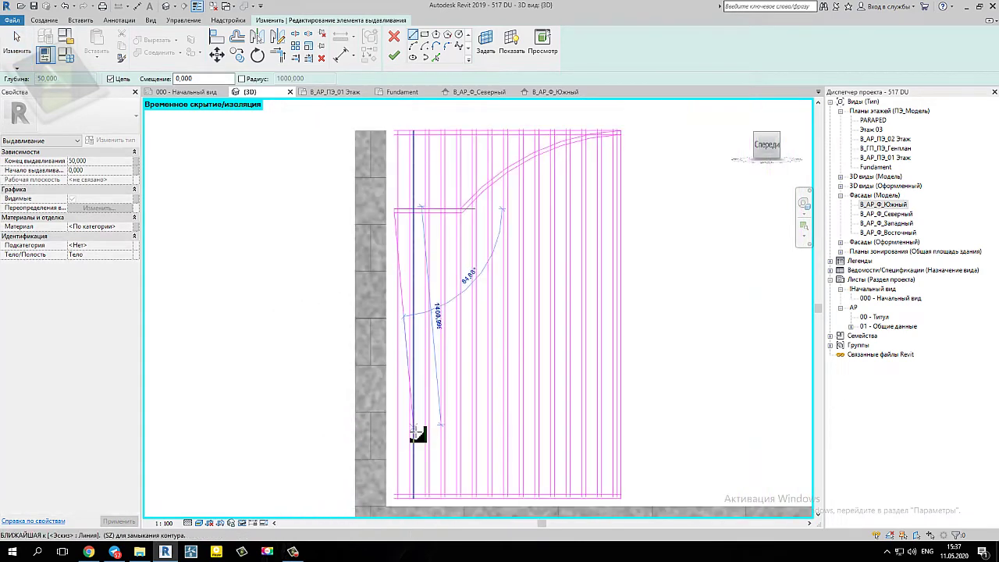
pyautogui.scroll(5, 409, 466)
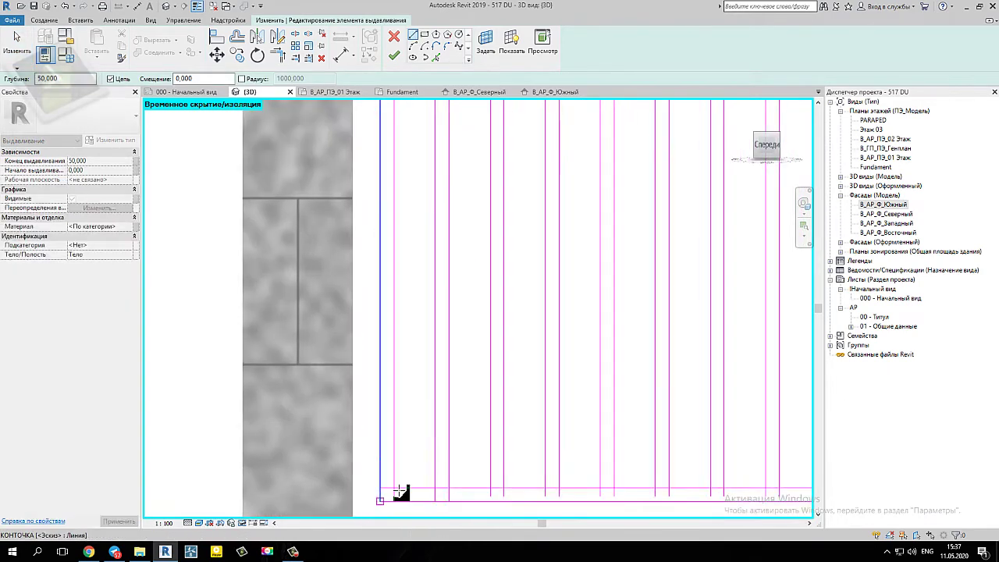
pyautogui.scroll(-1, 431, 353)
pyautogui.moveTo(396, 211); pyautogui.dragTo(453, 380, button='middle')
# - Trim the left vertical line and the horizontal rail into an upper-left corner
pyautogui.press('Escape')
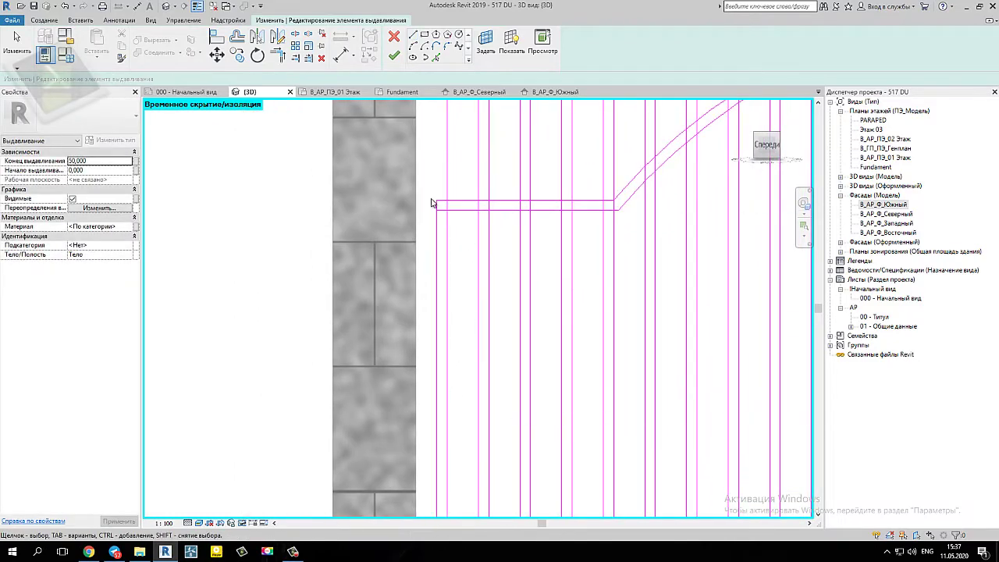
pyautogui.click(277, 54)
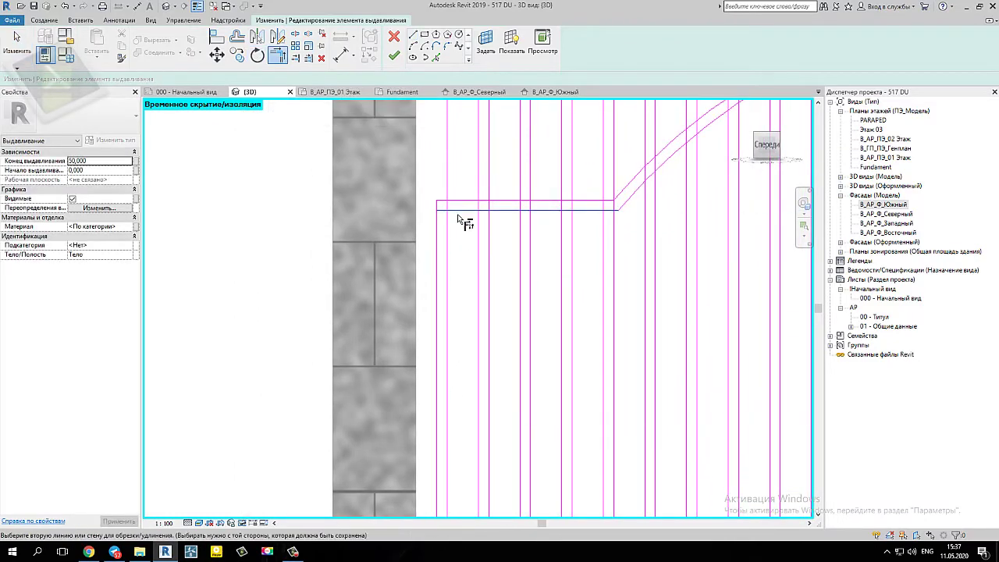
pyautogui.click(450, 228)
pyautogui.scroll(-3, 509, 245)
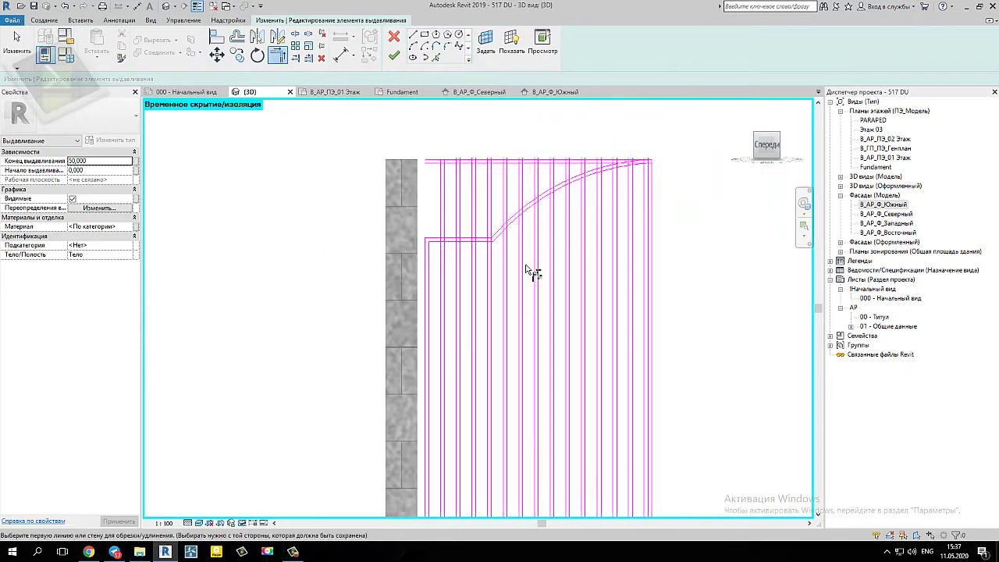
pyautogui.moveTo(528, 269); pyautogui.dragTo(509, 273, button='middle')
pyautogui.press('Escape')
# - Pan and zoom to inspect the curve's right end and the sketch's bottom edge
pyautogui.scroll(2, 449, 242)
pyautogui.scroll(2, 462, 221)
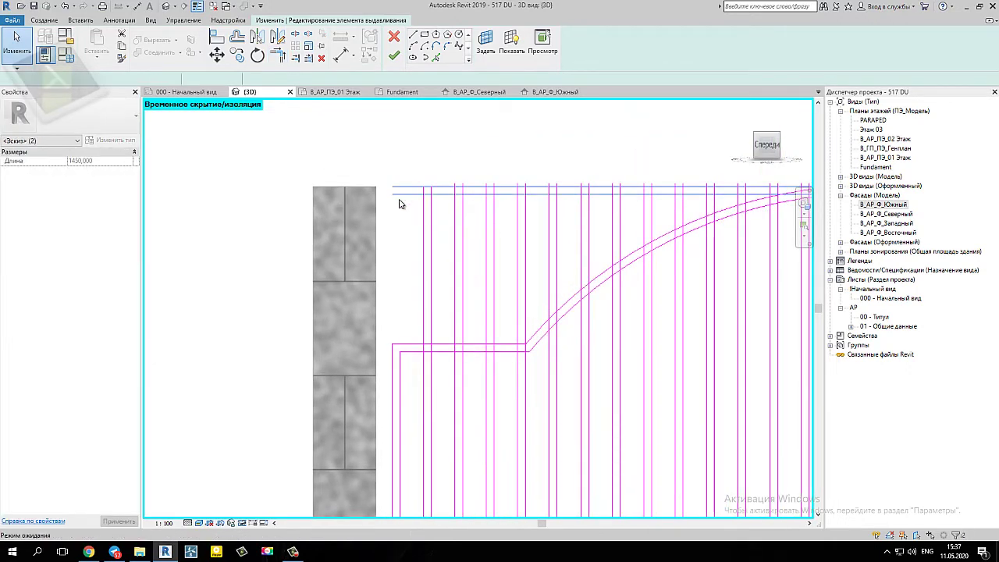
pyautogui.moveTo(401, 203)
pyautogui.mouseDown(button='middle')
pyautogui.moveTo(542, 265)
pyautogui.moveTo(665, 213)
pyautogui.moveTo(657, 203)
pyautogui.mouseUp(button='middle')
pyautogui.scroll(-2, 573, 270)
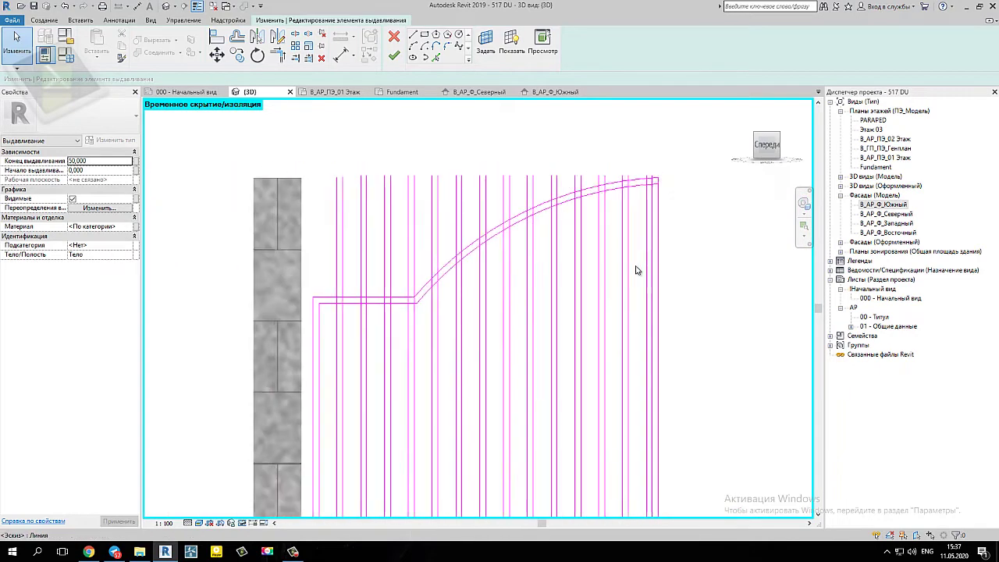
pyautogui.scroll(-1, 558, 285)
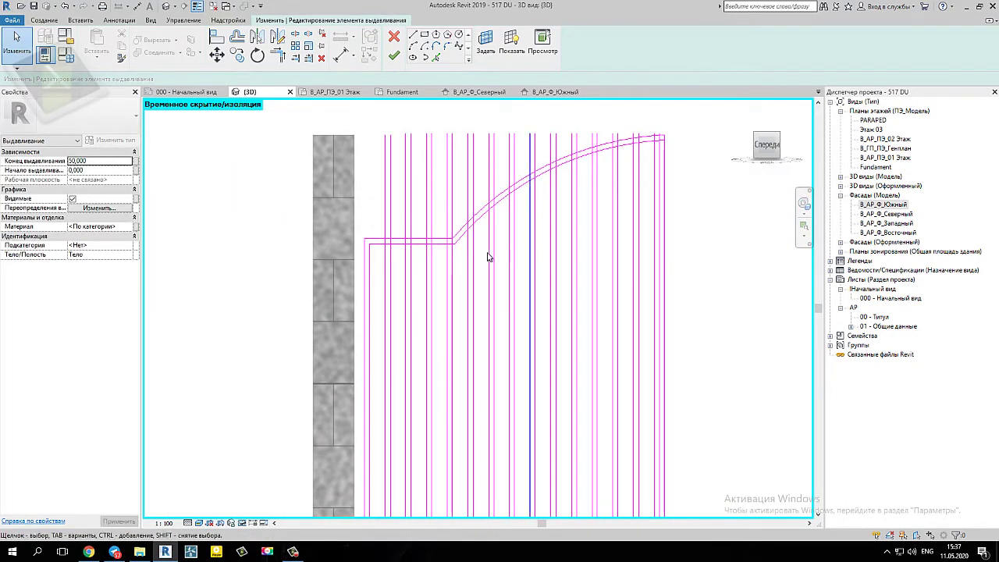
pyautogui.scroll(2, 412, 258)
pyautogui.moveTo(412, 258); pyautogui.dragTo(442, 196, button='middle')
pyautogui.scroll(-3, 506, 246)
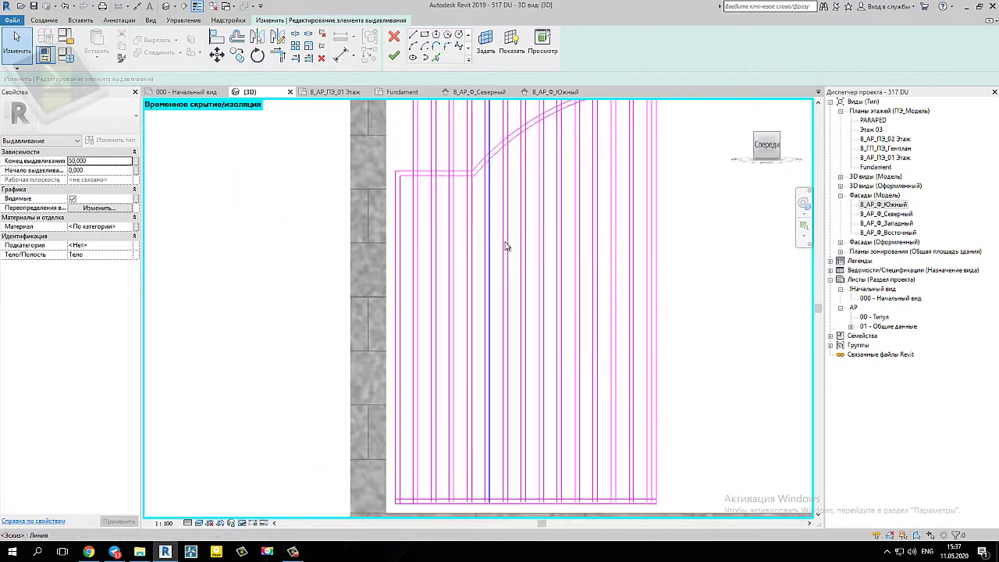
pyautogui.scroll(-1, 506, 246)
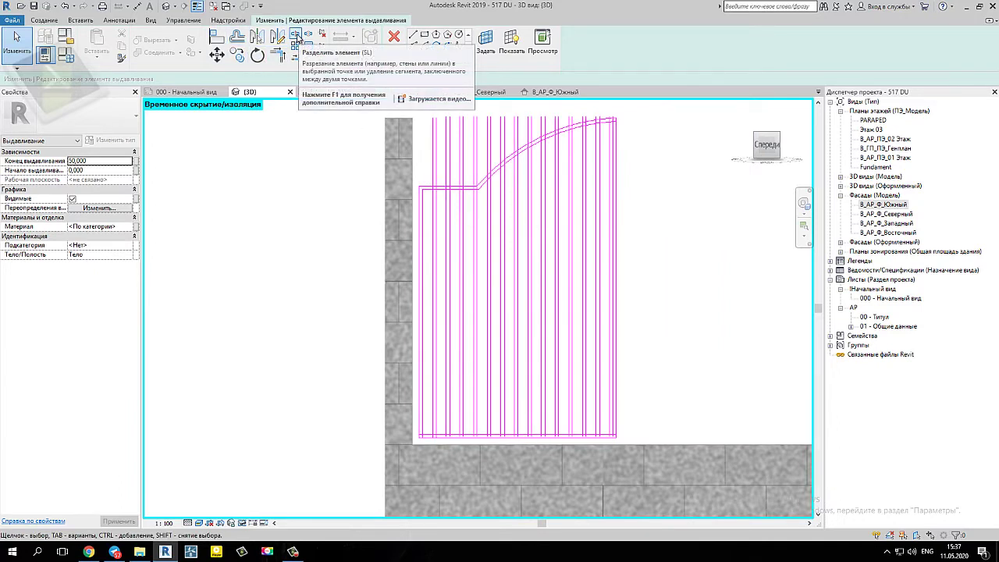
# - Split the lower curve near its right end
pyautogui.click(296, 37)
pyautogui.scroll(2, 440, 183)
pyautogui.scroll(2, 461, 168)
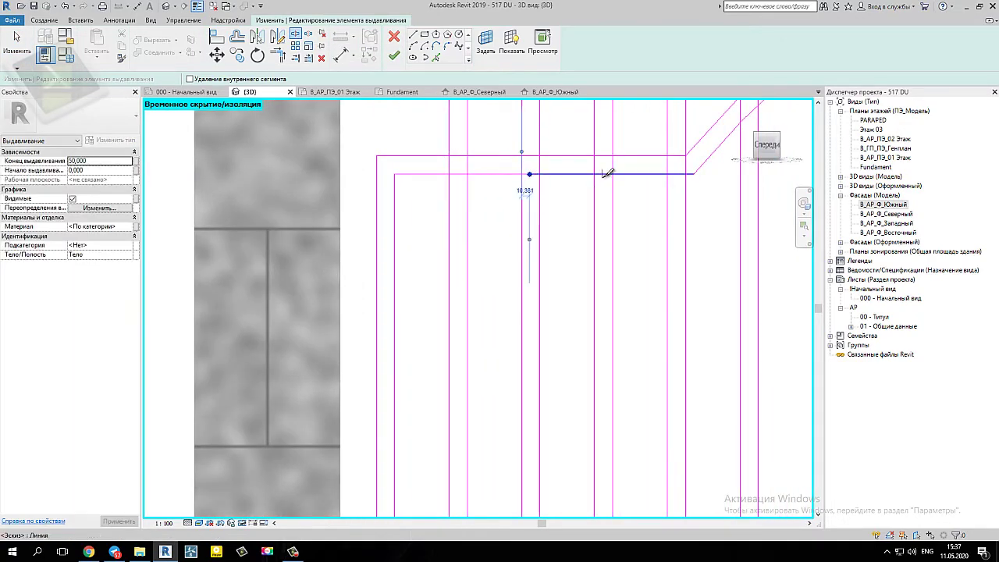
pyautogui.moveTo(647, 260); pyautogui.dragTo(537, 372, button='middle')
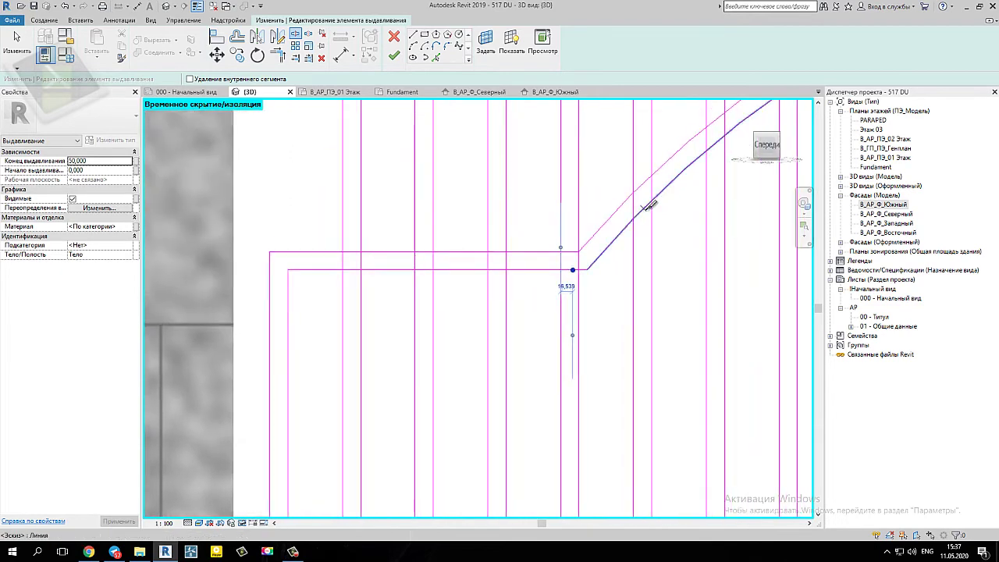
pyautogui.moveTo(661, 256); pyautogui.dragTo(588, 307, button='middle')
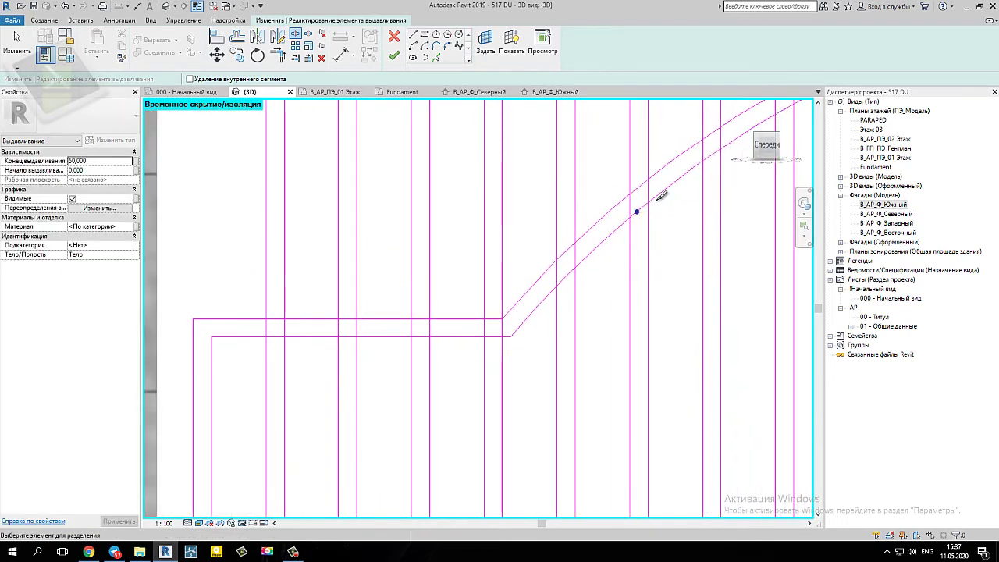
pyautogui.moveTo(708, 152); pyautogui.dragTo(455, 357, button='middle')
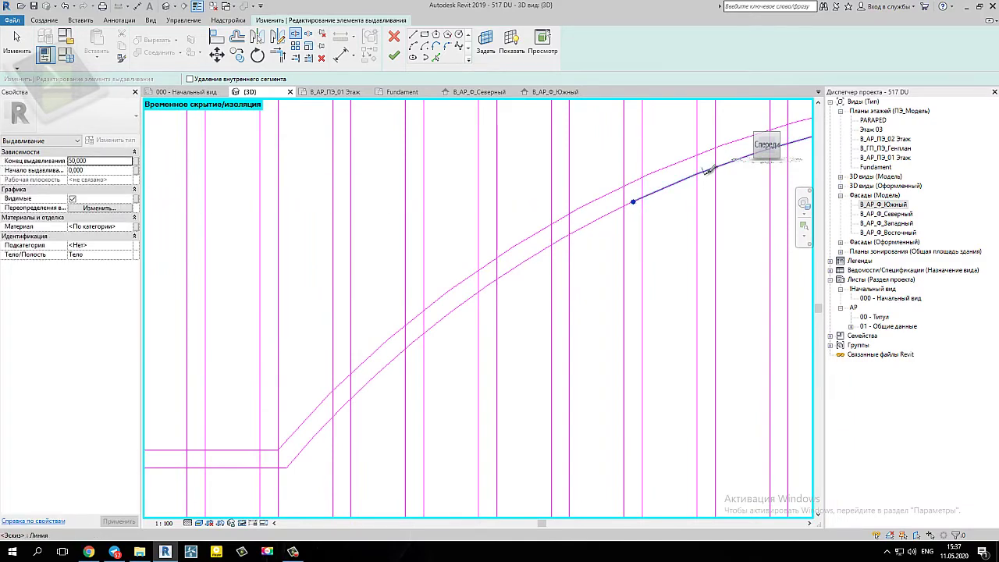
pyautogui.moveTo(631, 200)
pyautogui.keyDown('shift'); pyautogui.mouseDown(button='middle')
pyautogui.moveTo(453, 335)
pyautogui.moveTo(520, 231)
pyautogui.mouseUp(button='middle'); pyautogui.keyUp('shift')
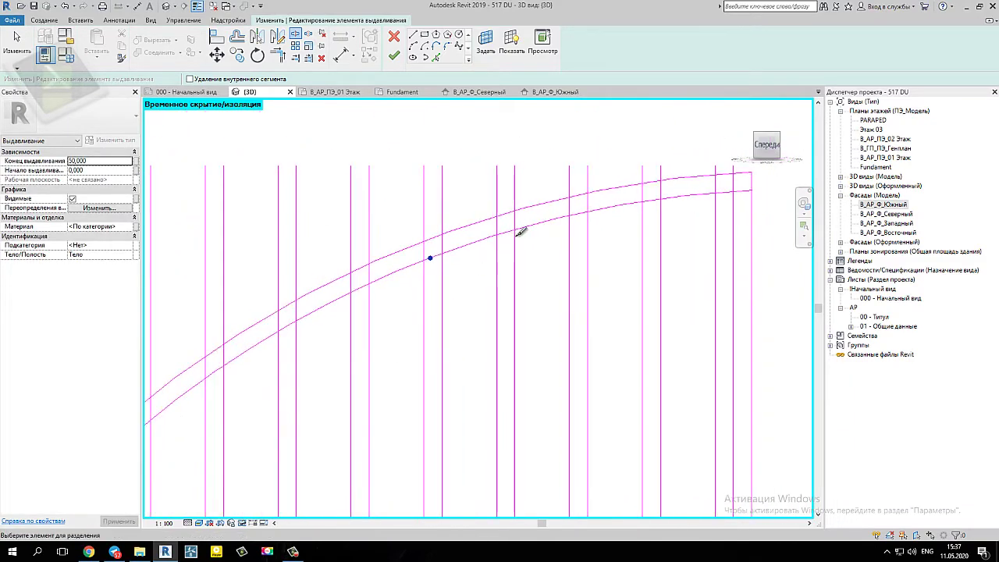
pyautogui.click(578, 213)
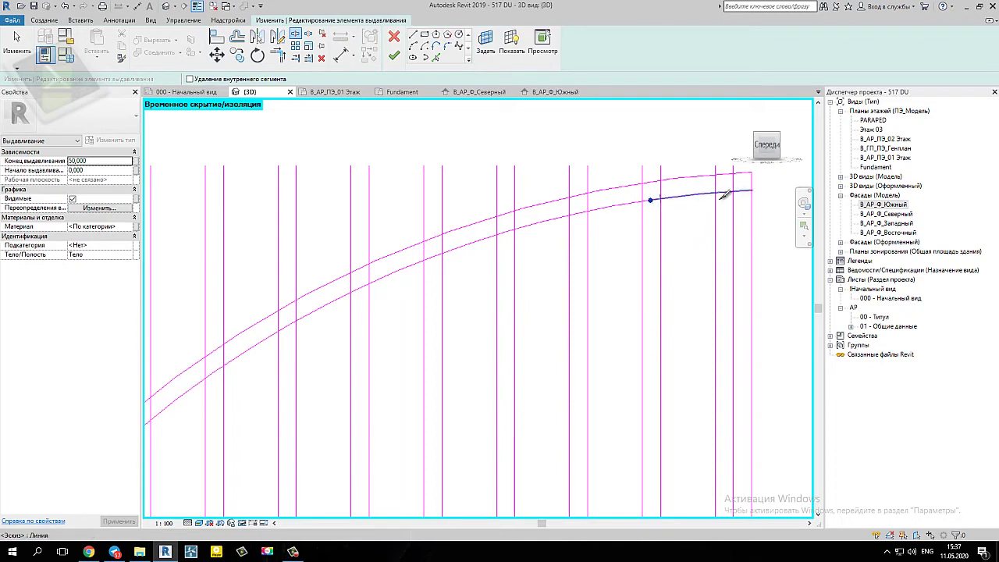
# - Split the bottom sketch line at each vertical bar position along its length
pyautogui.scroll(-3, 682, 284)
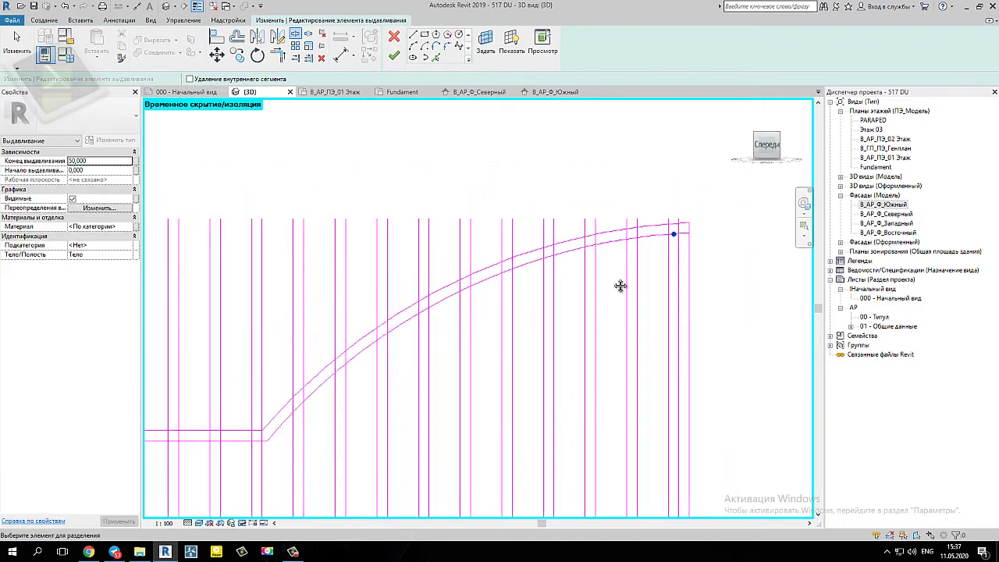
pyautogui.scroll(-2, 495, 346)
pyautogui.scroll(-2, 473, 199)
pyautogui.scroll(4, 437, 269)
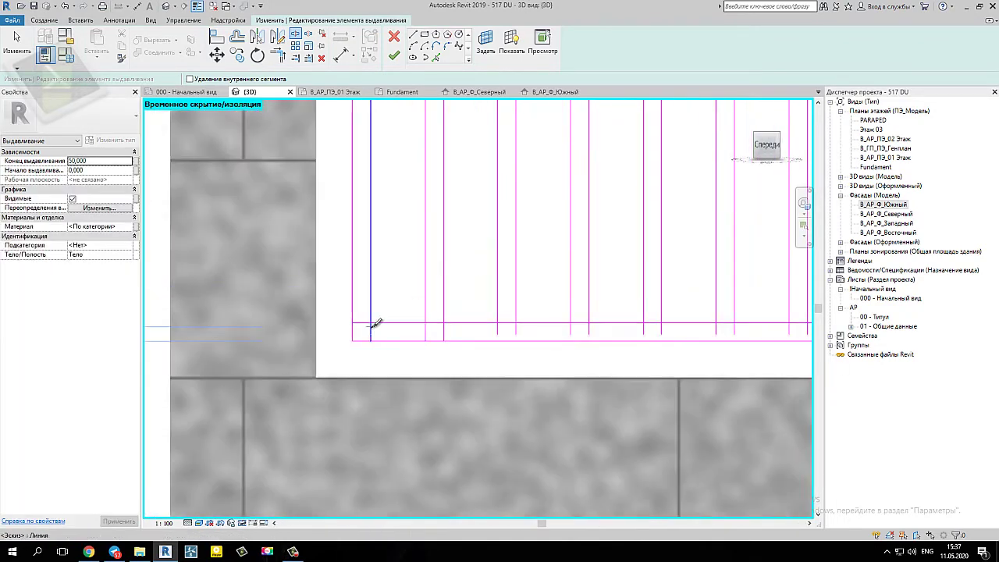
pyautogui.click(439, 322)
pyautogui.click(506, 322)
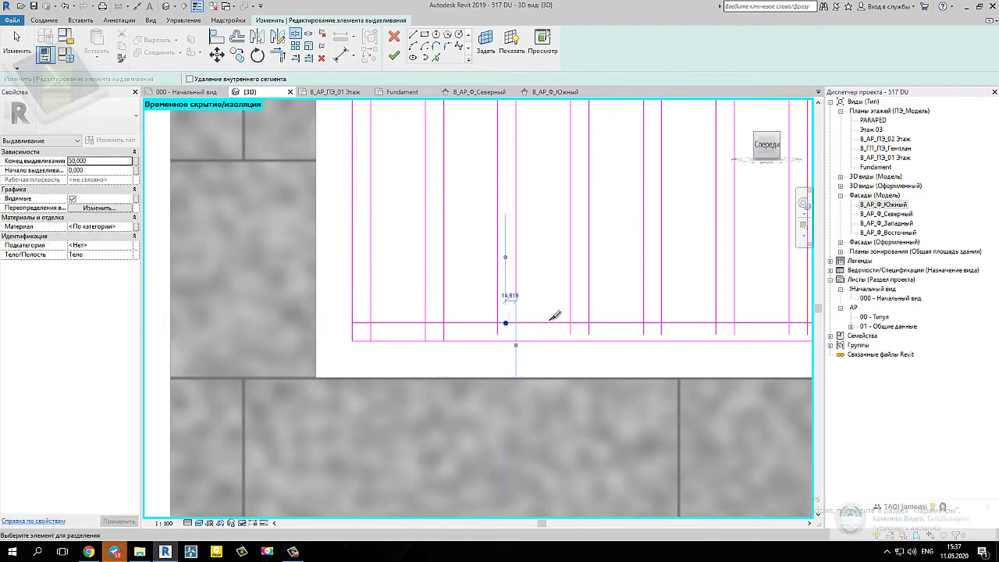
pyautogui.click(652, 321)
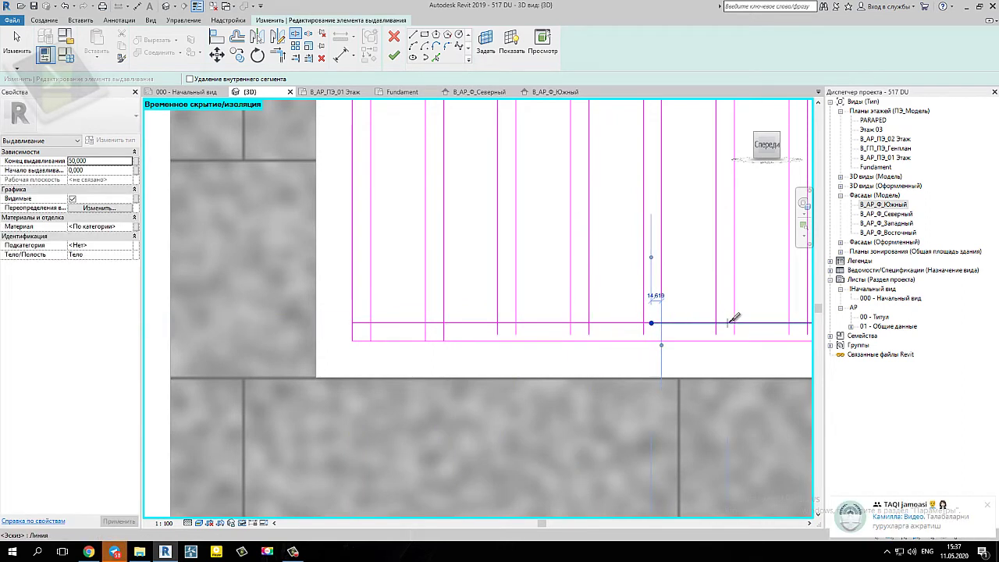
pyautogui.moveTo(734, 318); pyautogui.dragTo(451, 304, button='middle')
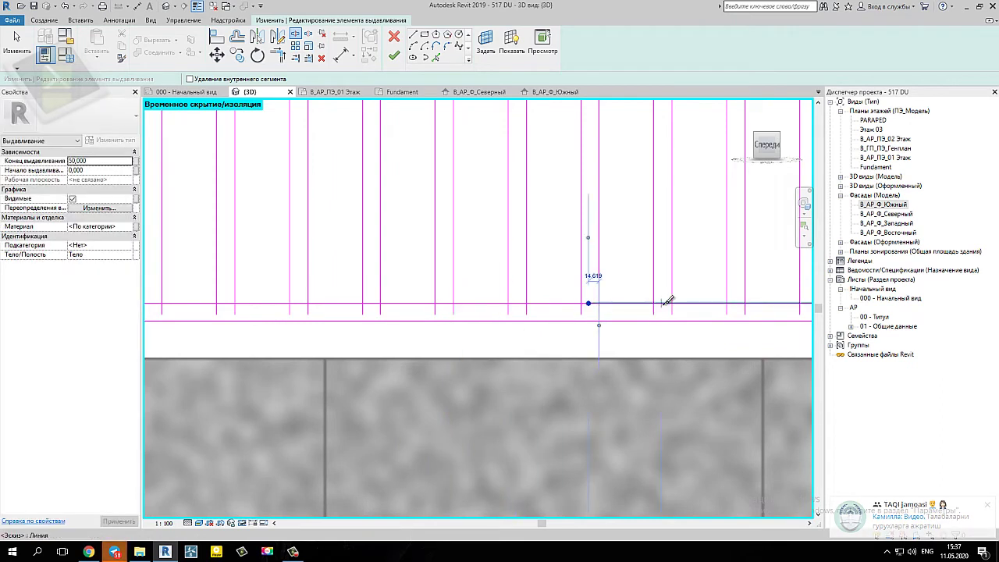
pyautogui.moveTo(739, 300); pyautogui.dragTo(520, 302, button='middle')
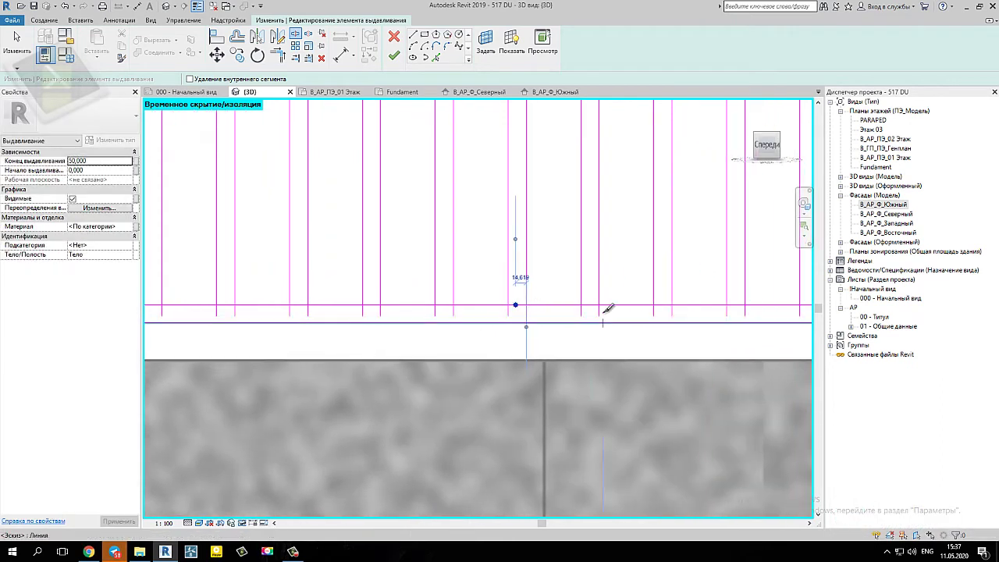
pyautogui.click(661, 301)
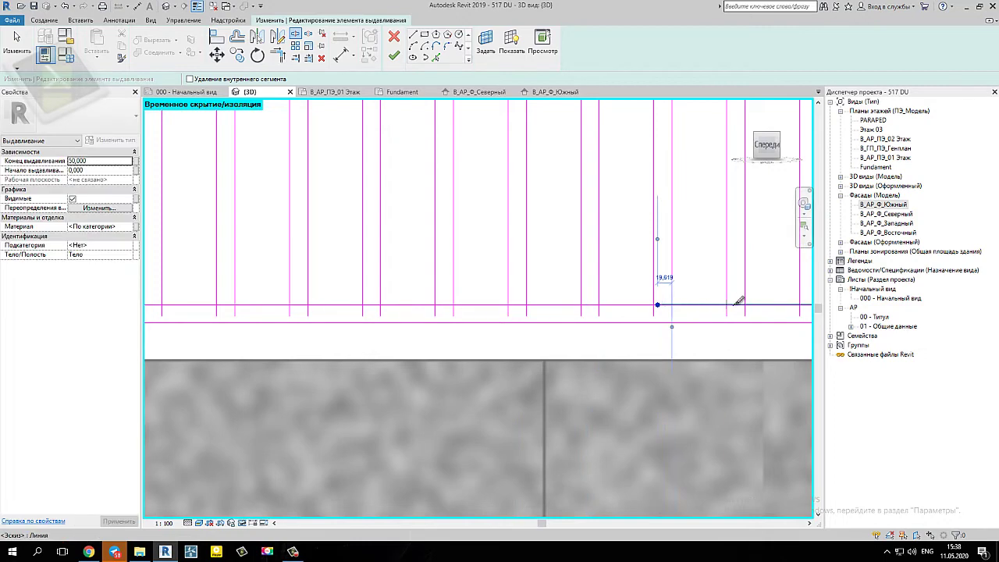
pyautogui.moveTo(676, 294); pyautogui.dragTo(559, 299, button='middle')
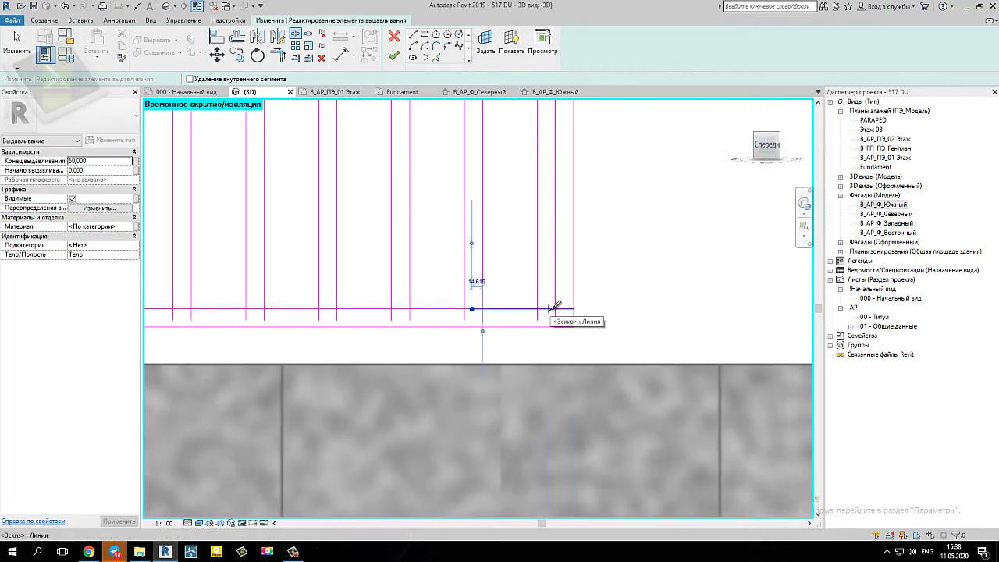
pyautogui.scroll(-2, 500, 313)
pyautogui.moveTo(419, 339)
pyautogui.mouseDown(button='middle')
pyautogui.moveTo(408, 234)
pyautogui.moveTo(398, 437)
pyautogui.mouseUp(button='middle')
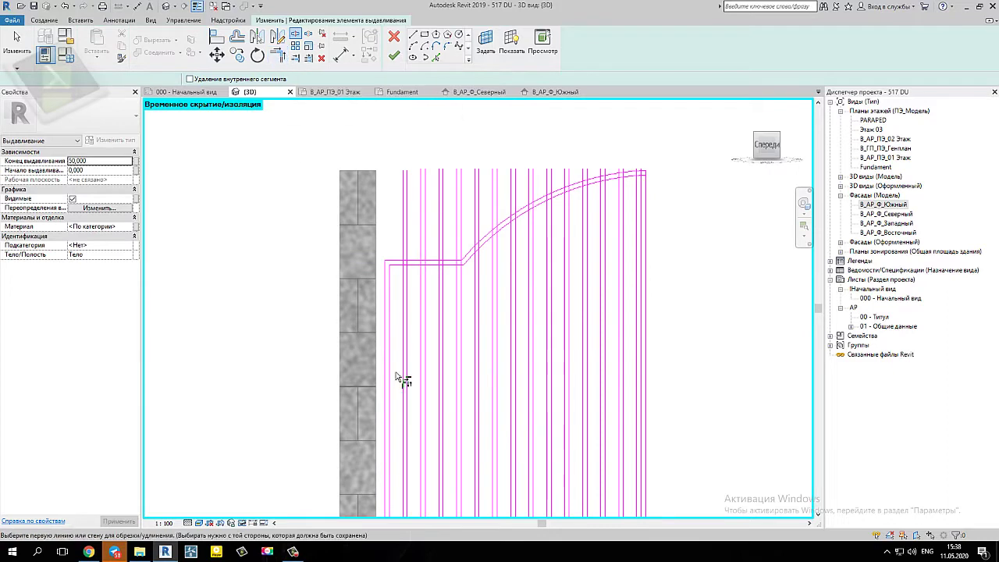
# - Trim the six bars under the flat top line so they end at it
pyautogui.scroll(3, 391, 305)
pyautogui.click(446, 244)
pyautogui.click(467, 232)
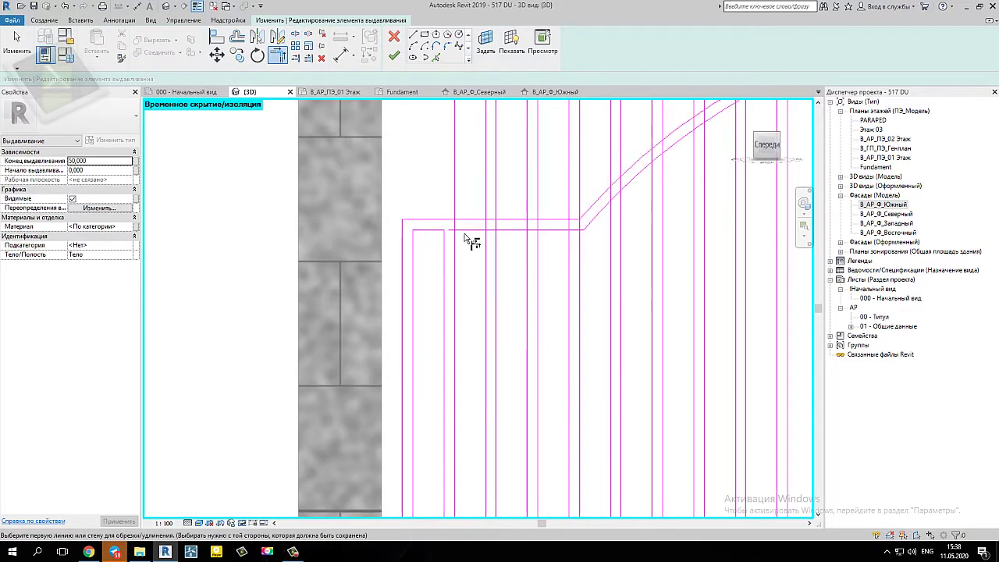
pyautogui.click(458, 248)
pyautogui.click(475, 233)
pyautogui.click(486, 246)
pyautogui.click(547, 231)
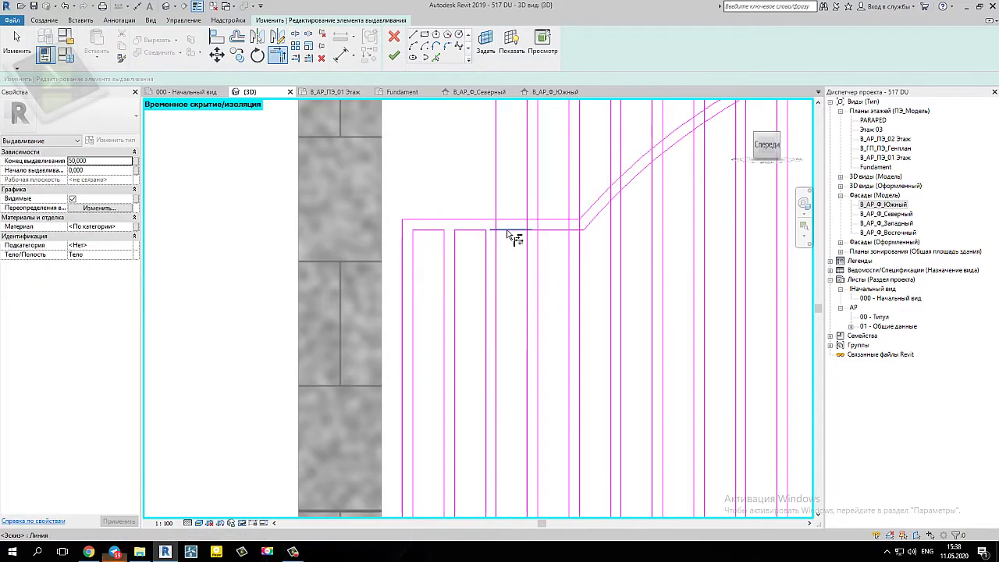
pyautogui.click(497, 246)
pyautogui.click(512, 232)
pyautogui.click(537, 231)
pyautogui.click(539, 244)
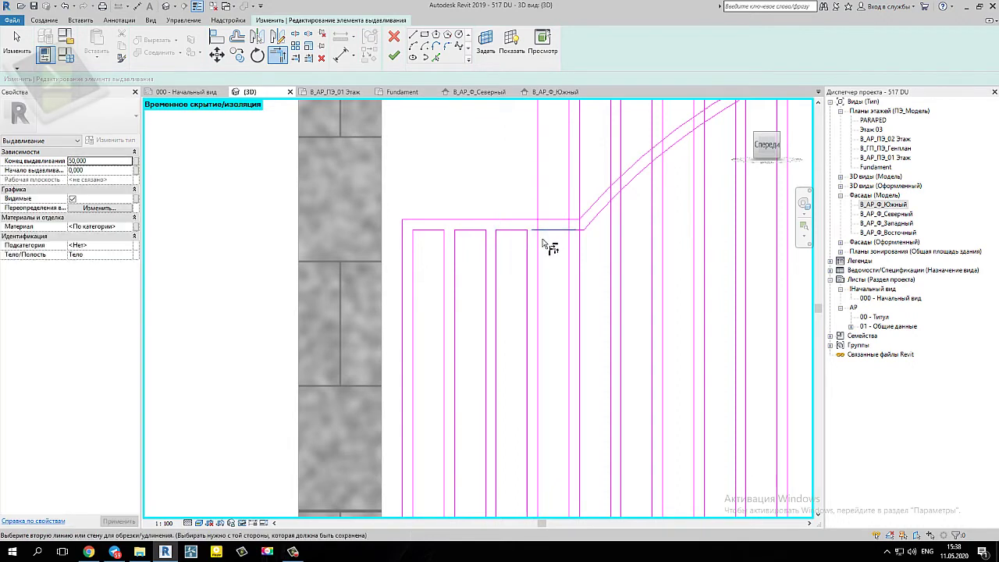
pyautogui.click(550, 231)
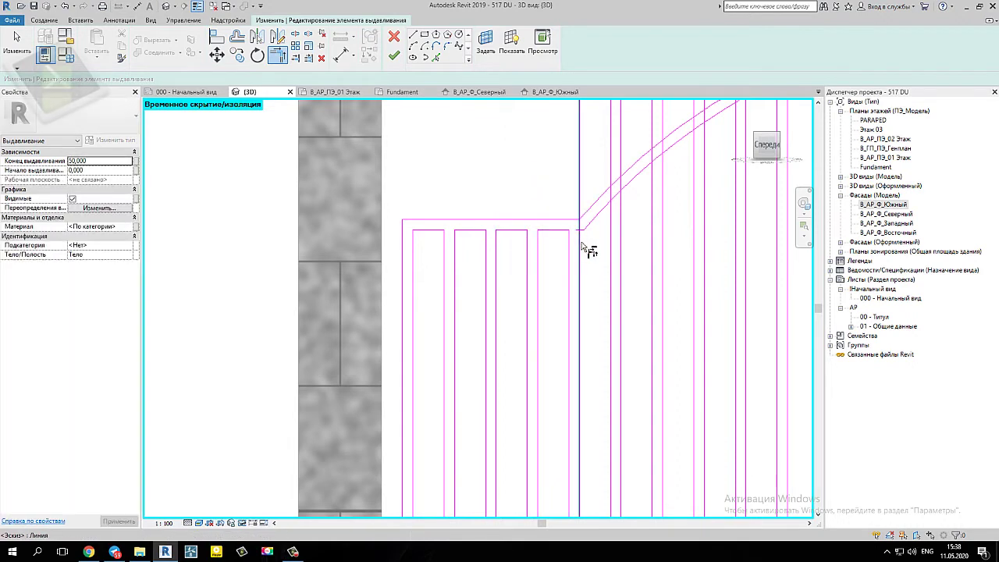
# - Trim the bars meeting the rising and lower diagonal top lines
pyautogui.scroll(4, 574, 246)
pyautogui.scroll(1, 546, 328)
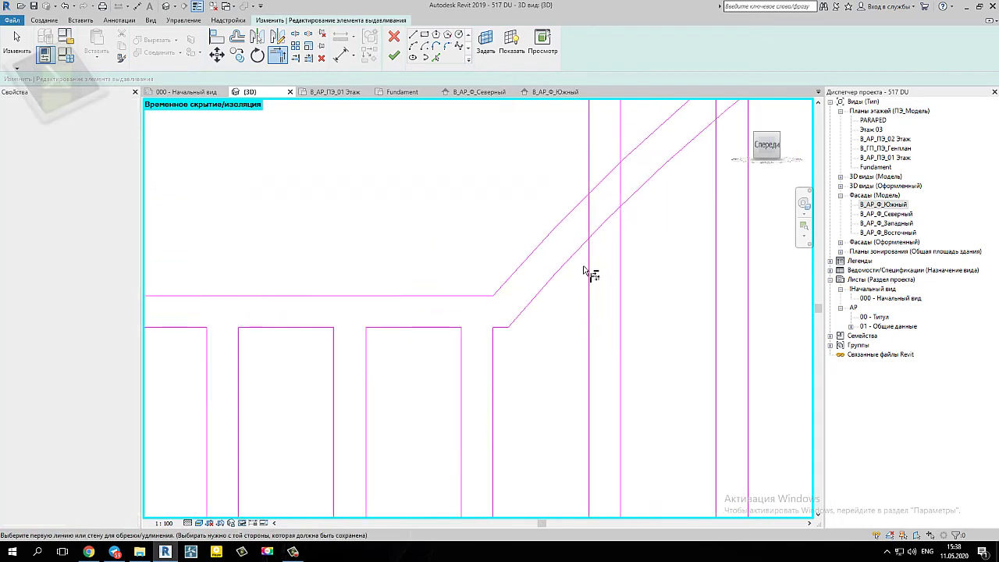
pyautogui.click(577, 253)
pyautogui.click(589, 270)
pyautogui.click(621, 234)
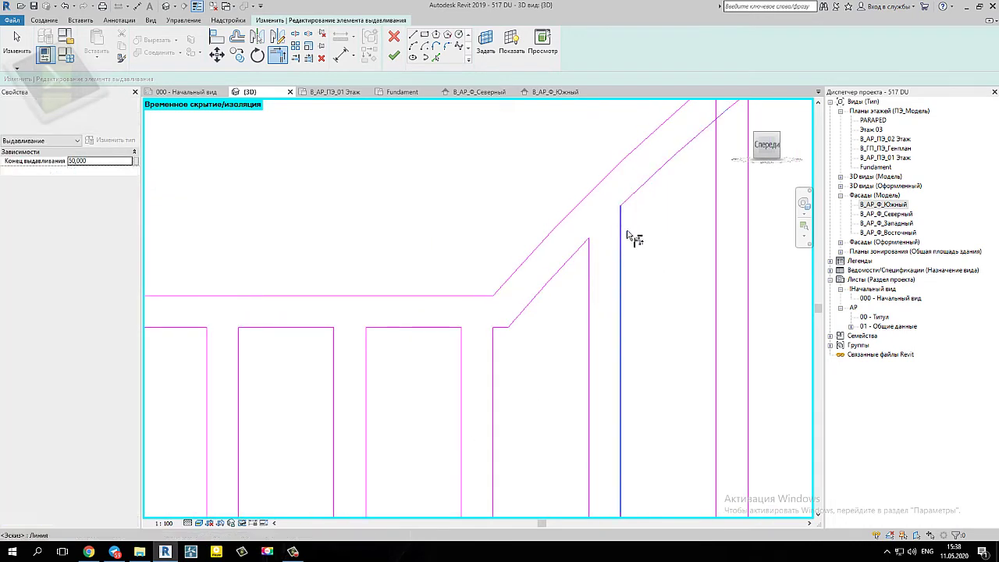
pyautogui.moveTo(640, 244); pyautogui.dragTo(410, 387, button='middle')
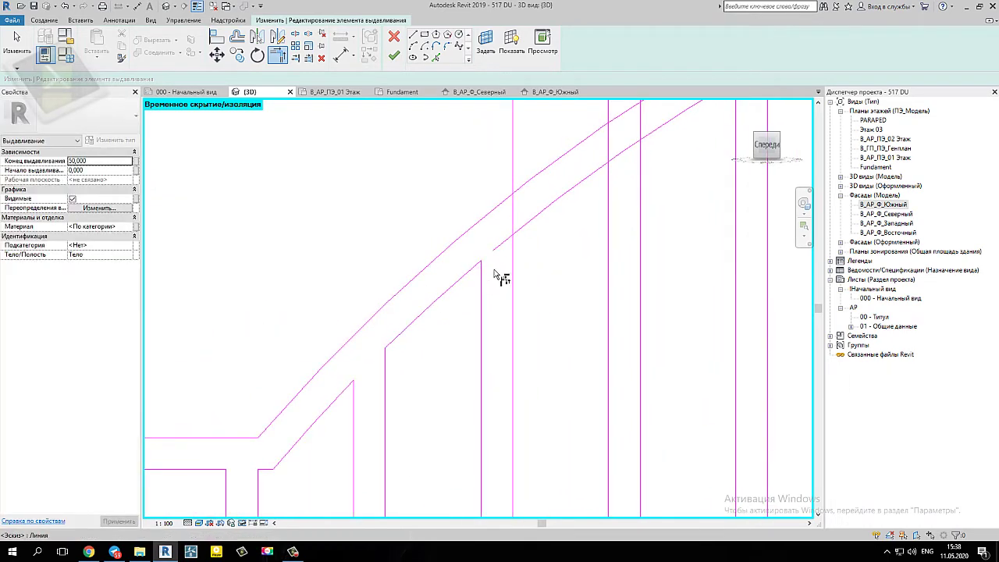
pyautogui.click(513, 259)
pyautogui.click(531, 222)
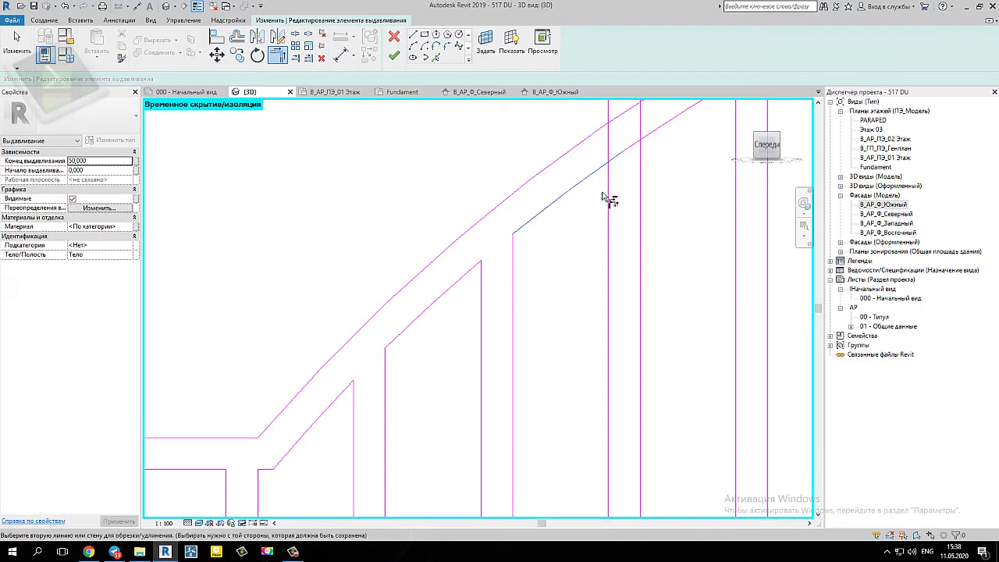
pyautogui.scroll(-2, 653, 179)
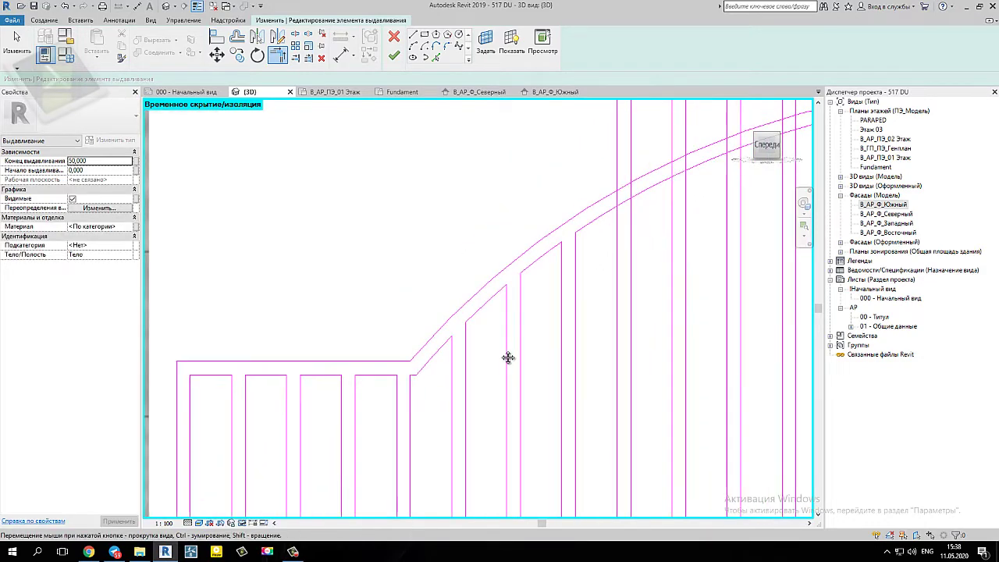
pyautogui.scroll(2, 669, 249)
# - Trim the next bars so they stop at the inner curved top rail
pyautogui.click(493, 291)
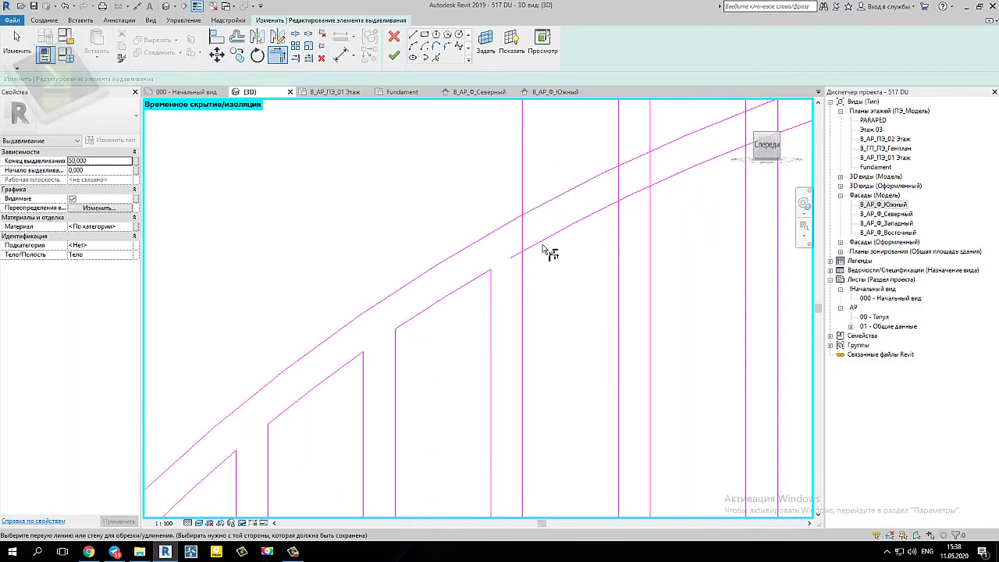
pyautogui.click(546, 237)
pyautogui.click(616, 233)
pyautogui.scroll(-2, 669, 232)
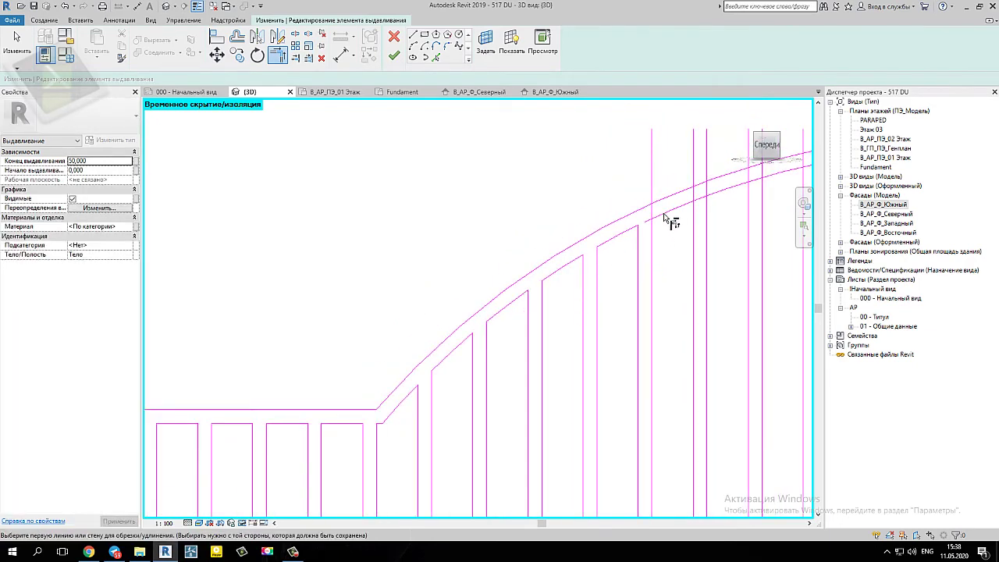
pyautogui.click(652, 247)
pyautogui.click(679, 206)
pyautogui.click(720, 221)
# - Trim the remaining bars toward the curve's right end against the curved top
pyautogui.moveTo(720, 221)
pyautogui.mouseDown(button='middle')
pyautogui.moveTo(631, 254)
pyautogui.moveTo(656, 208)
pyautogui.mouseUp(button='middle')
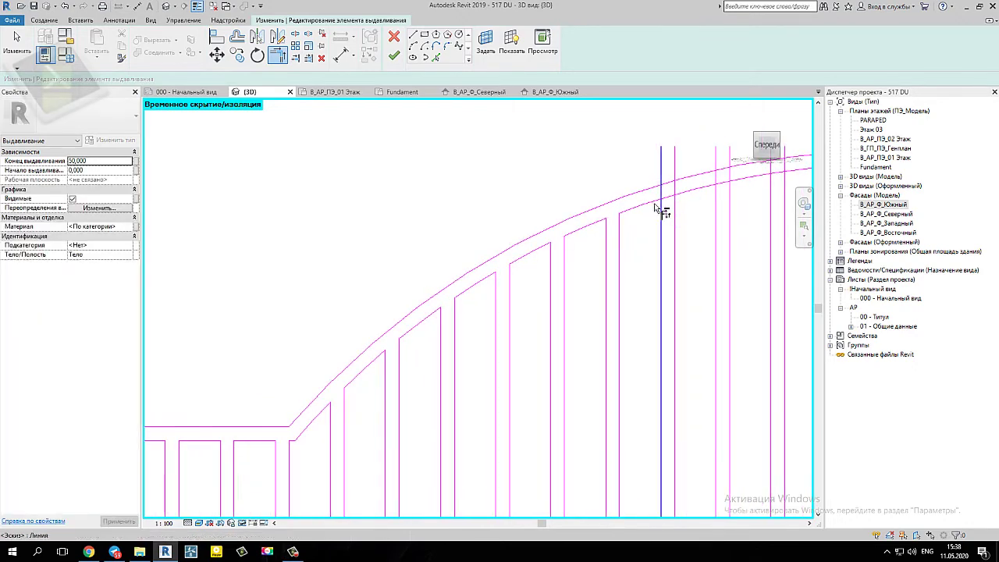
pyautogui.click(649, 205)
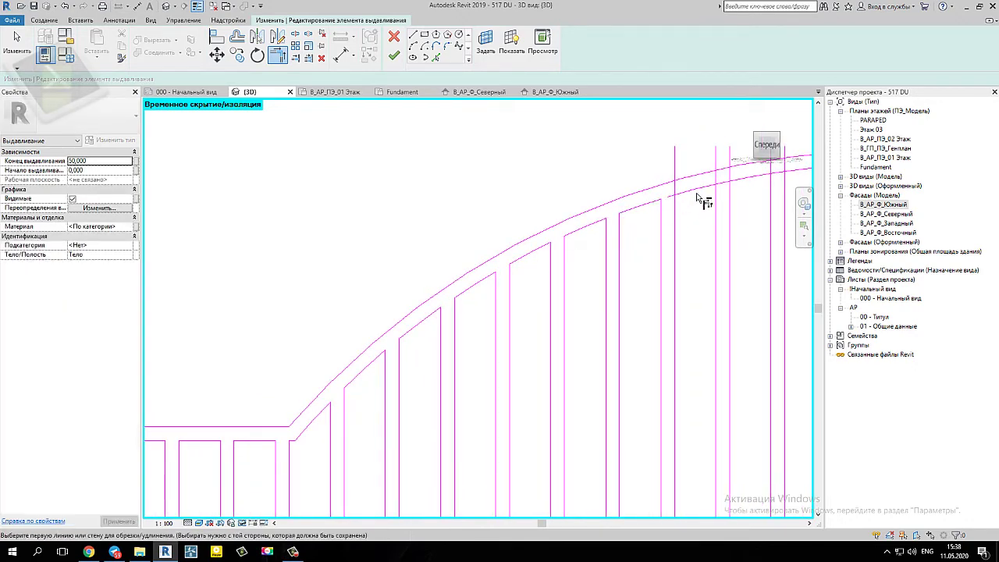
pyautogui.click(676, 222)
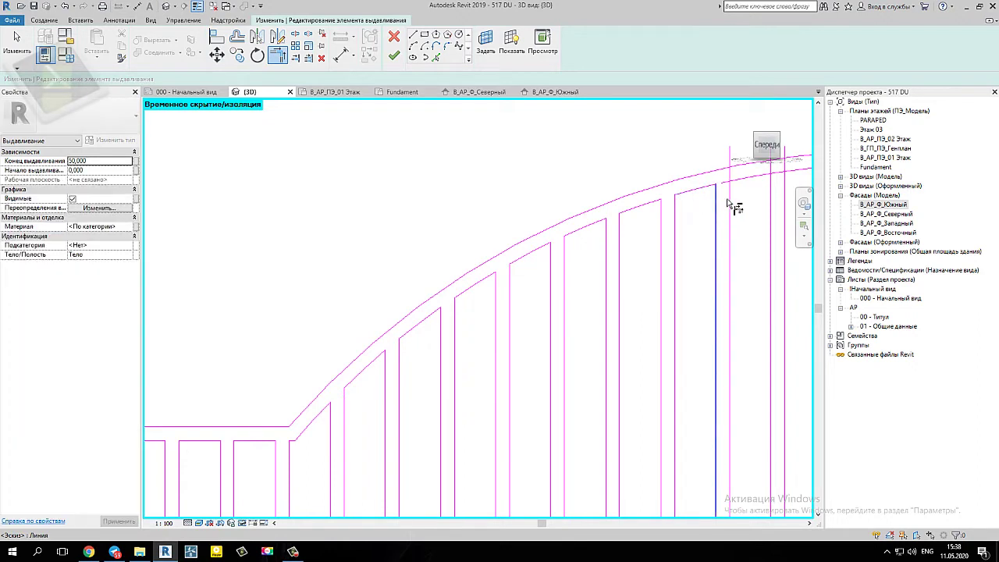
pyautogui.moveTo(617, 252); pyautogui.dragTo(566, 234, button='middle')
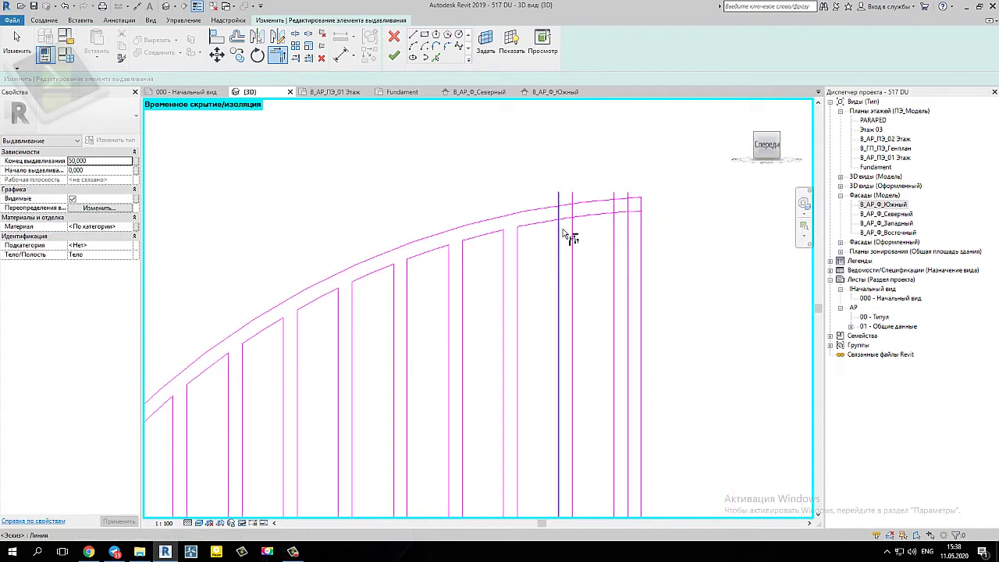
pyautogui.click(565, 245)
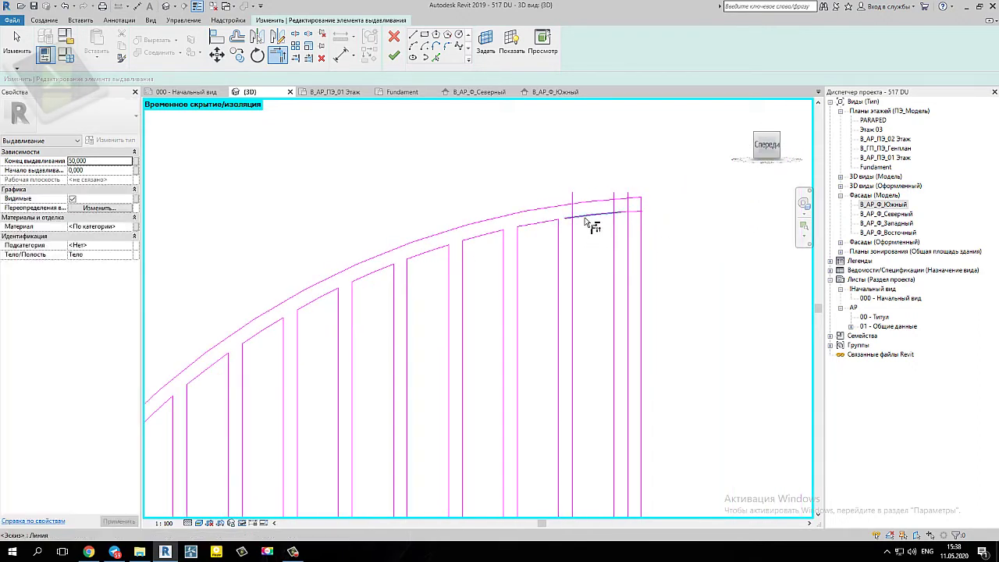
pyautogui.click(577, 233)
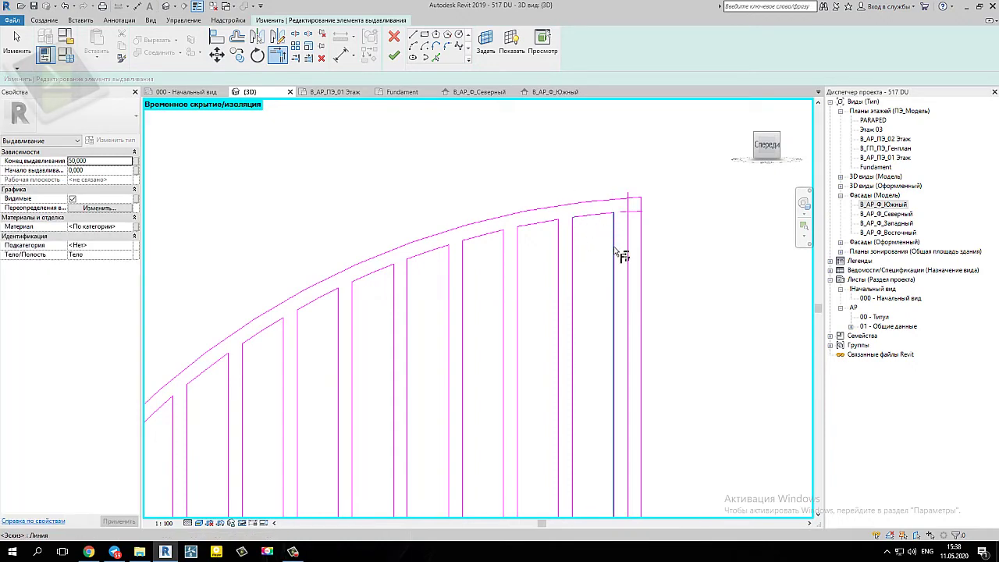
pyautogui.scroll(-2, 622, 255)
pyautogui.scroll(2, 620, 252)
pyautogui.scroll(-2, 606, 279)
# - Trim the first three bars' vertical lines to the inner bottom line, forming closed corners
pyautogui.scroll(-2, 596, 185)
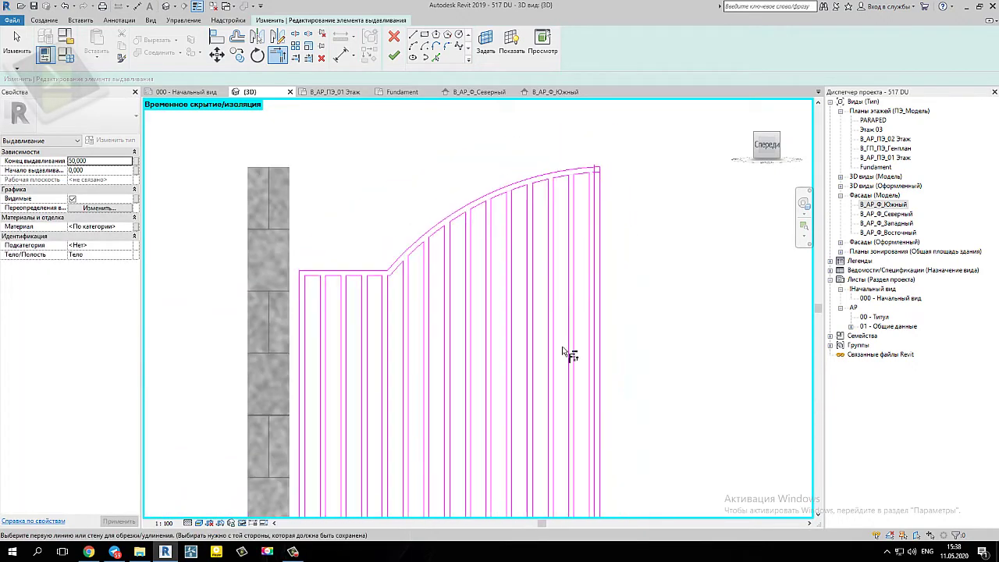
pyautogui.scroll(2, 546, 297)
pyautogui.scroll(2, 384, 345)
pyautogui.scroll(-1, 375, 312)
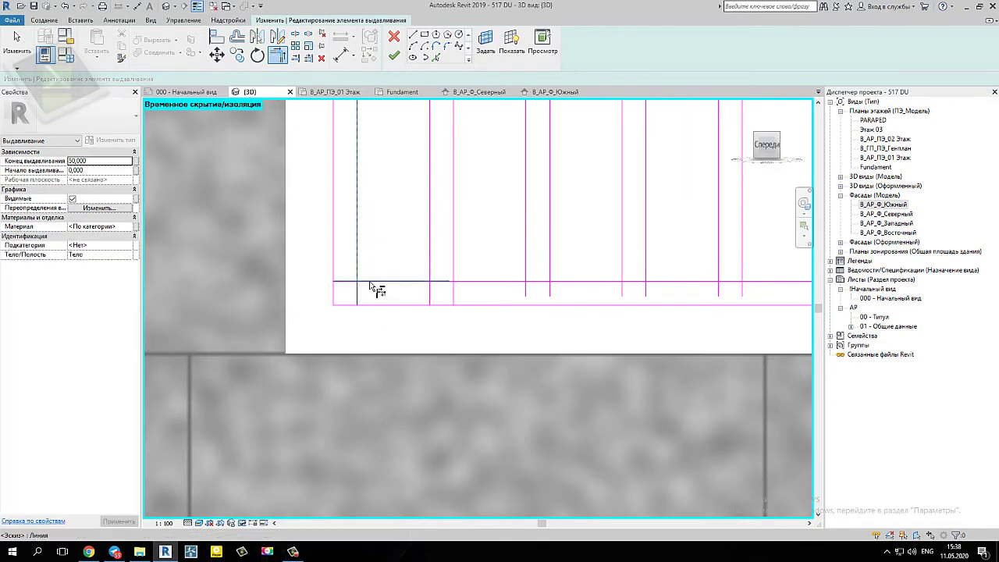
pyautogui.click(452, 266)
pyautogui.click(535, 281)
pyautogui.click(645, 266)
pyautogui.click(678, 281)
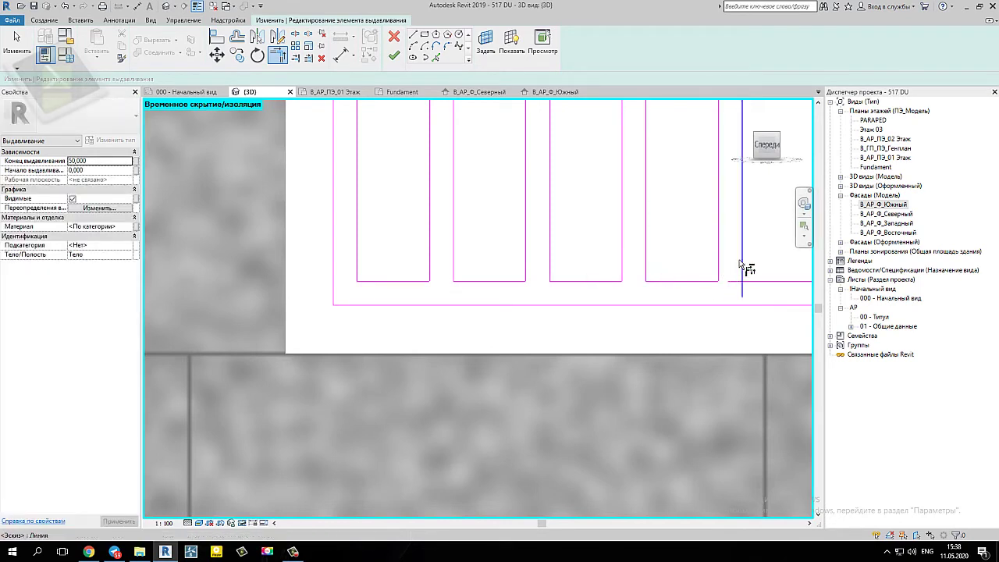
pyautogui.click(741, 263)
pyautogui.click(743, 273)
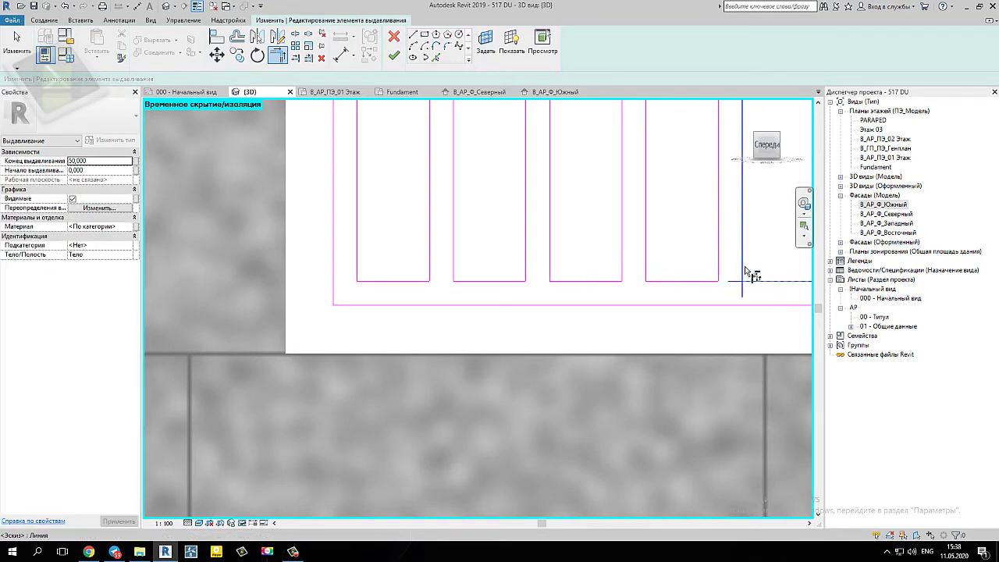
pyautogui.click(703, 283)
# - Close the bottom corners of the middle bars against the bottom edge
pyautogui.moveTo(703, 283); pyautogui.dragTo(519, 302, button='middle')
pyautogui.click(529, 287)
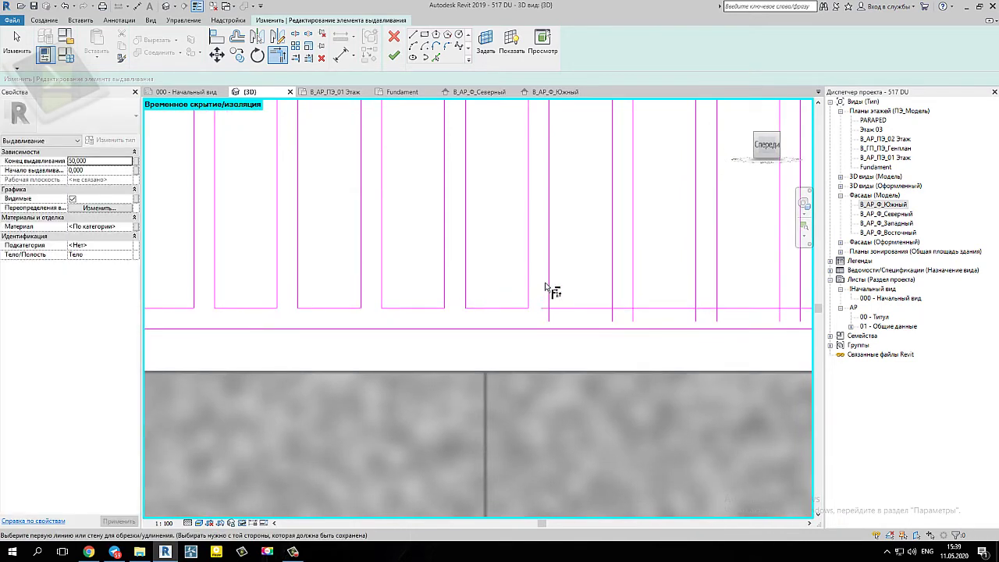
pyautogui.click(547, 286)
pyautogui.click(614, 293)
pyautogui.click(631, 295)
pyautogui.click(696, 297)
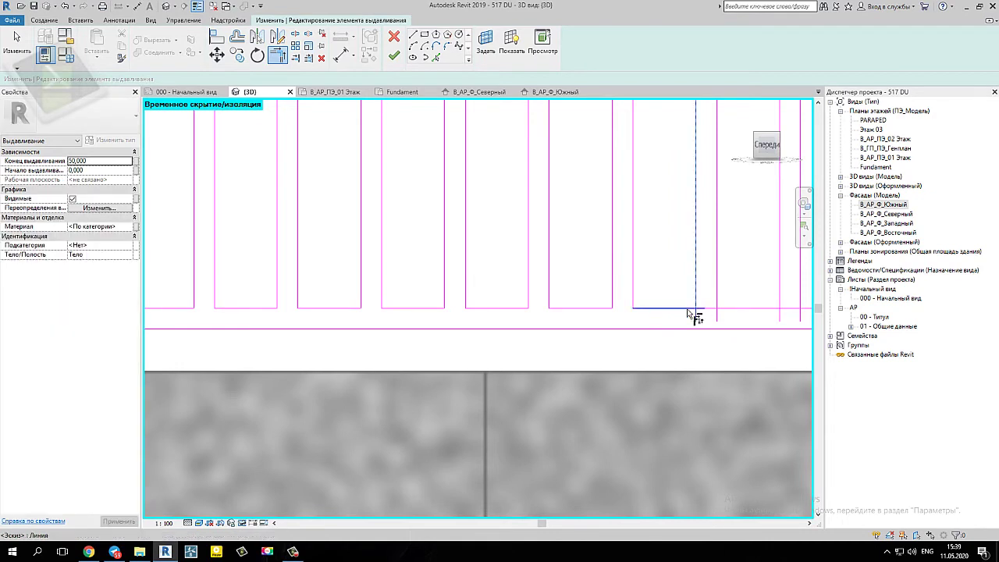
pyautogui.scroll(-1, 734, 310)
pyautogui.moveTo(734, 310); pyautogui.dragTo(532, 328, button='middle')
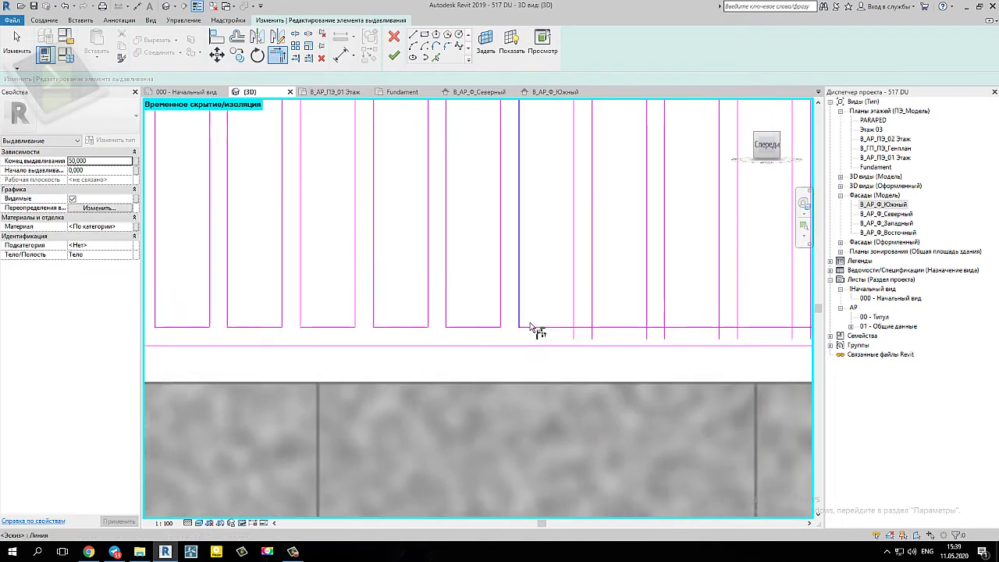
pyautogui.click(574, 319)
pyautogui.click(592, 312)
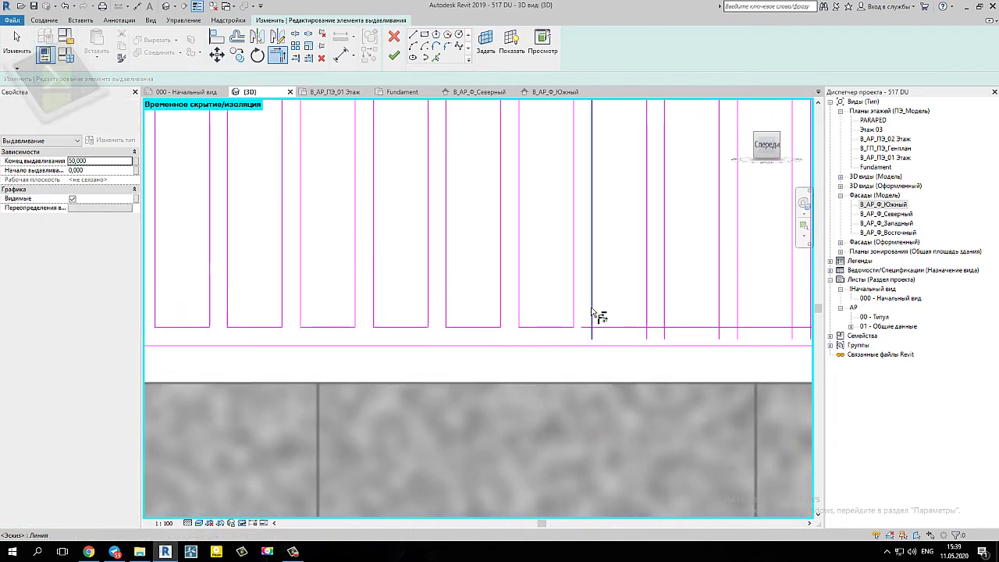
pyautogui.click(605, 327)
pyautogui.click(632, 327)
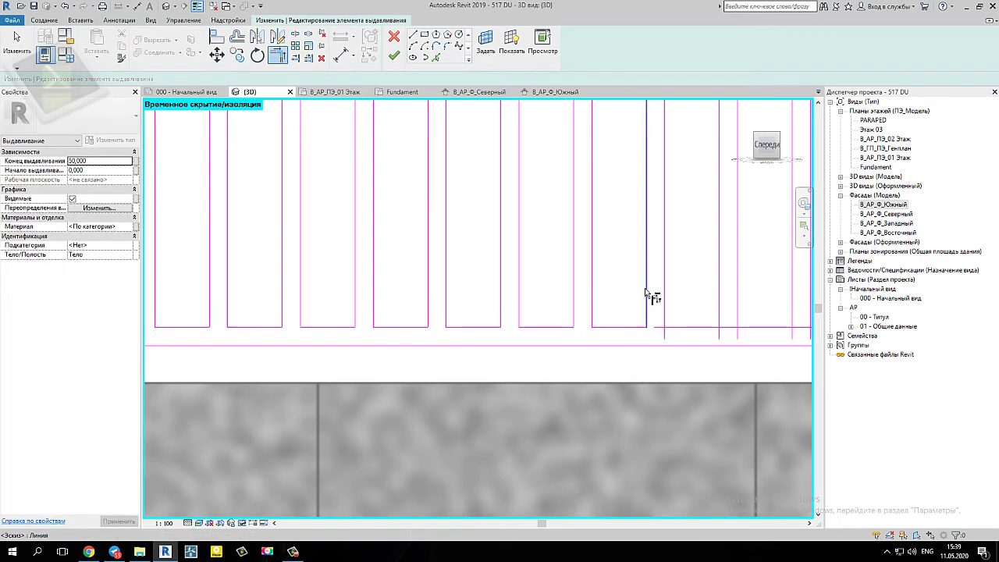
pyautogui.click(665, 307)
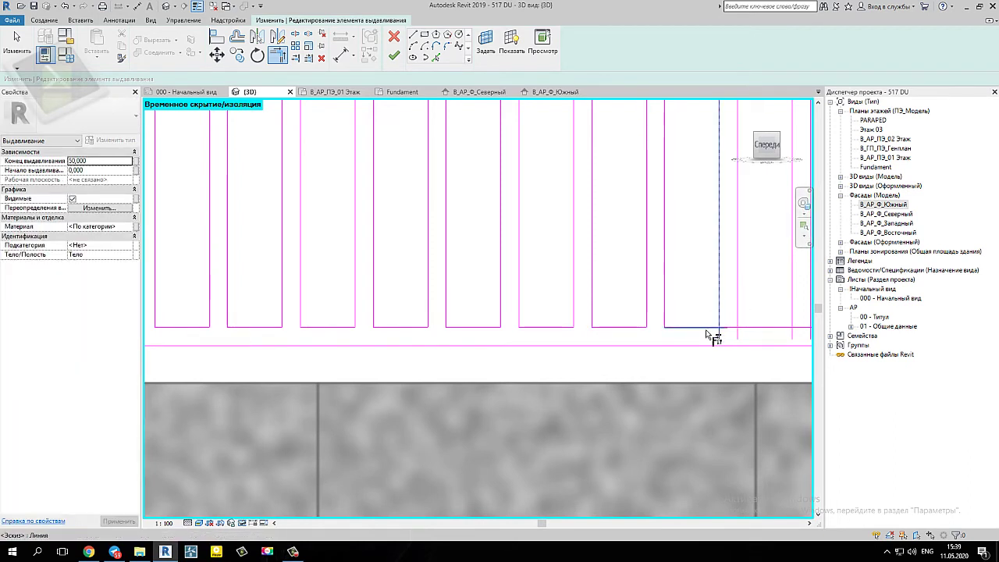
pyautogui.click(738, 323)
pyautogui.click(757, 329)
# - Close the bottom corners of the remaining bars through to the last bar
pyautogui.moveTo(758, 330); pyautogui.dragTo(748, 355, button='middle')
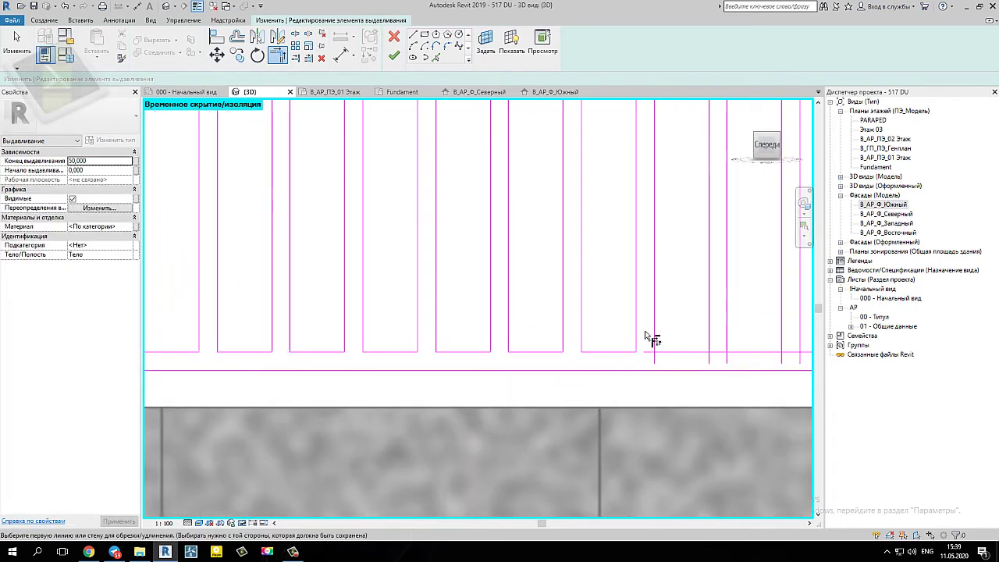
pyautogui.click(654, 337)
pyautogui.click(671, 351)
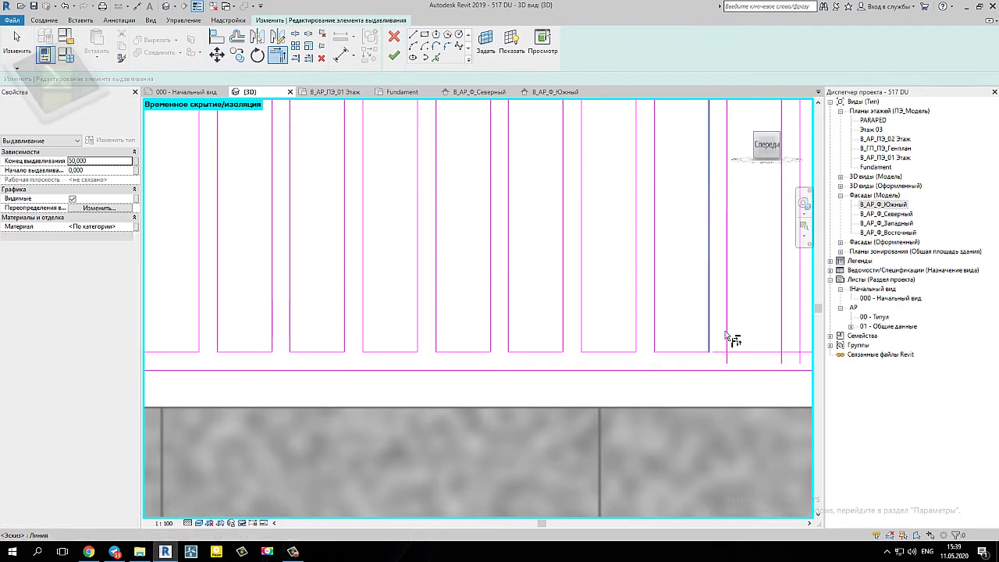
pyautogui.click(734, 337)
pyautogui.click(758, 350)
pyautogui.moveTo(706, 346); pyautogui.dragTo(630, 348, button='middle')
pyautogui.click(724, 346)
pyautogui.click(751, 352)
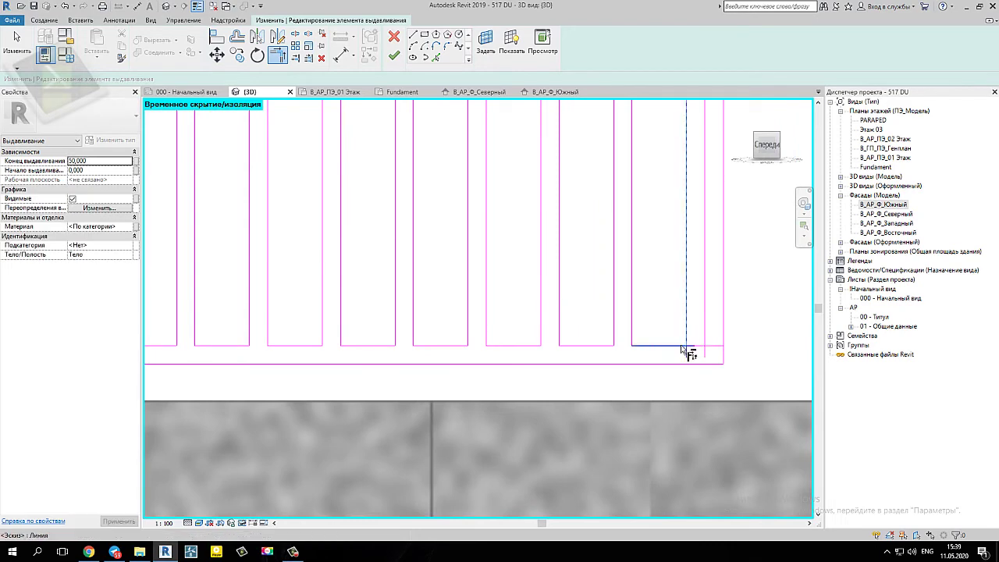
pyautogui.scroll(-1, 700, 347)
pyautogui.scroll(-1, 701, 347)
pyautogui.scroll(1, 703, 348)
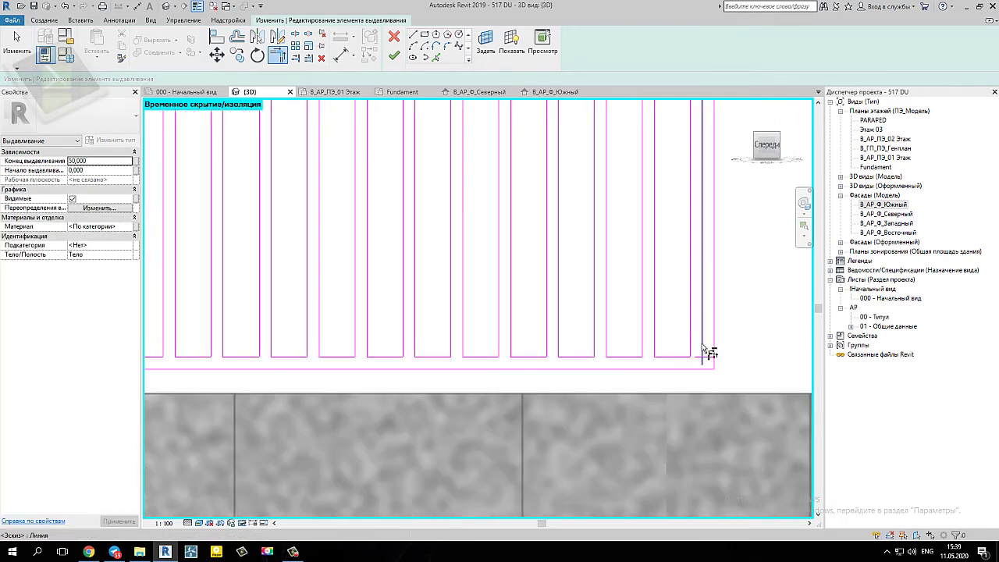
# - Delete the extra right-hand vertical sketch line of the gate
pyautogui.scroll(-2, 710, 360)
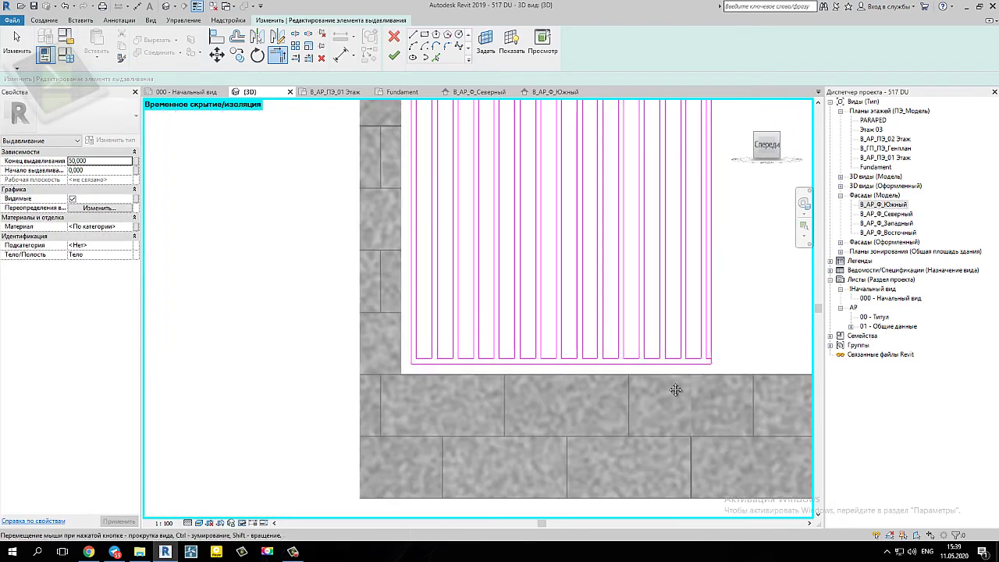
pyautogui.scroll(-1, 674, 390)
pyautogui.scroll(2, 667, 187)
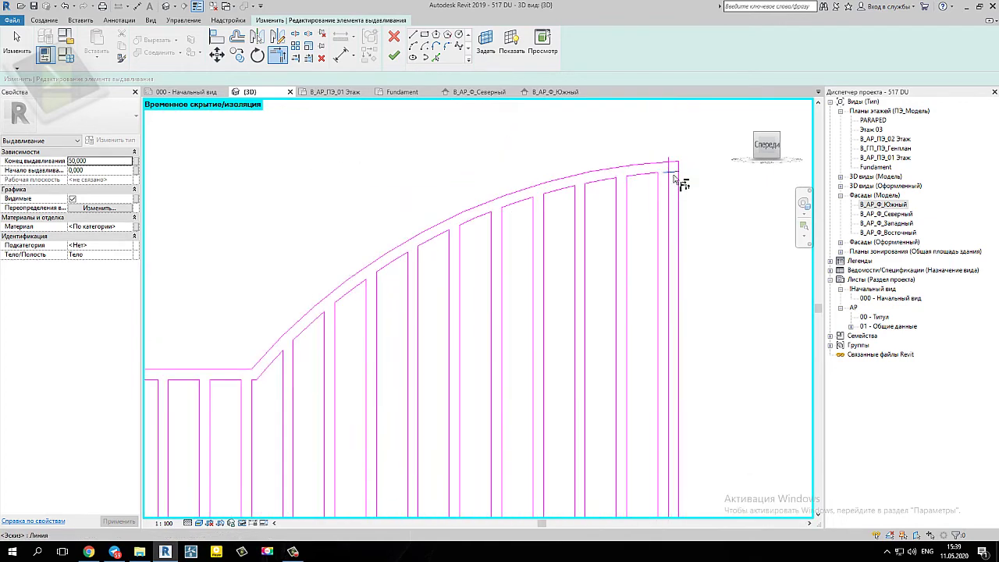
pyautogui.scroll(-2, 671, 234)
pyautogui.scroll(-1, 656, 250)
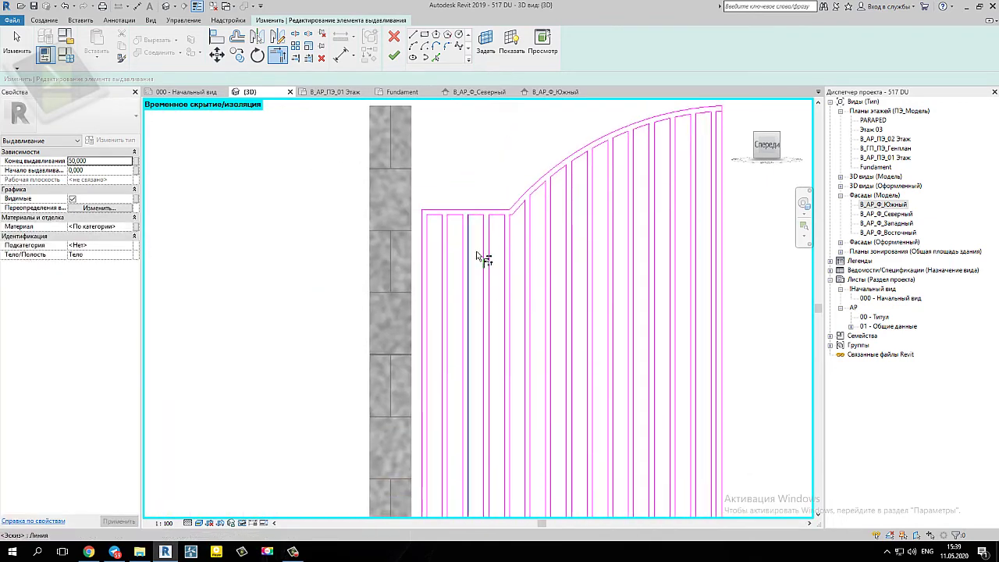
pyautogui.scroll(-1, 546, 289)
pyautogui.moveTo(551, 283); pyautogui.dragTo(575, 281, button='middle')
pyautogui.press('Escape')
pyautogui.press('Escape')
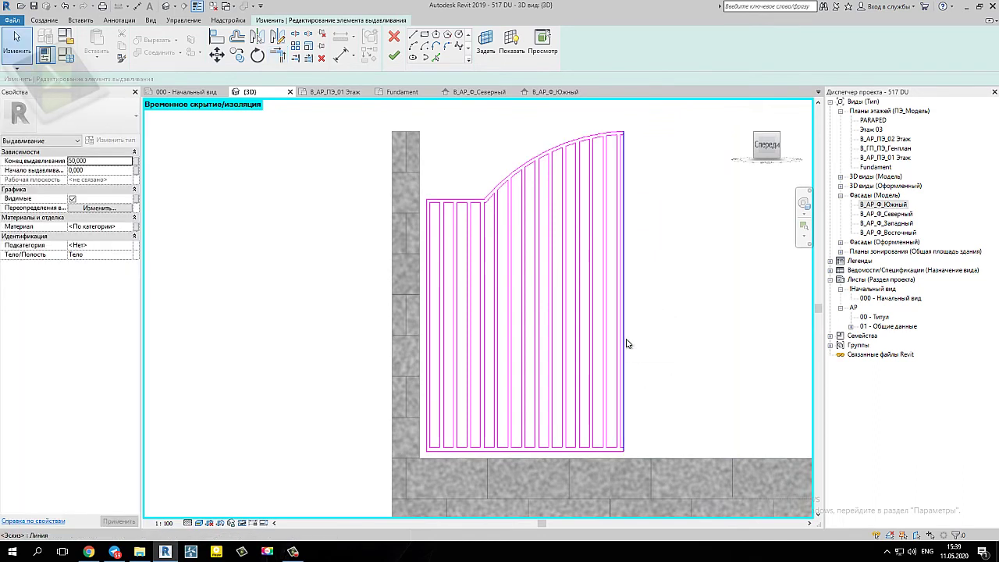
pyautogui.click(625, 343)
pyautogui.press('Delete')
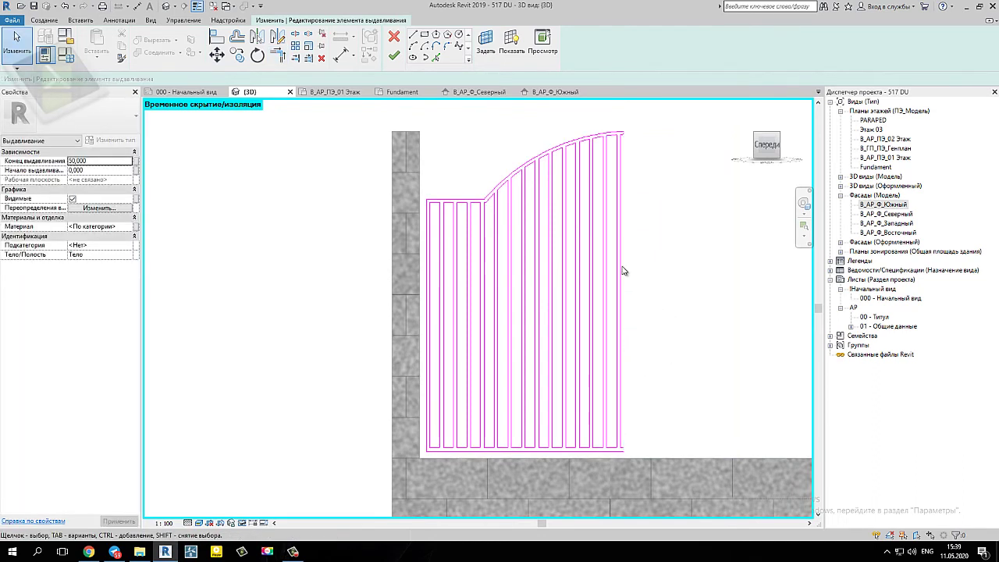
# - Split the right vertical edge line partway up with Split Element
pyautogui.scroll(3, 631, 458)
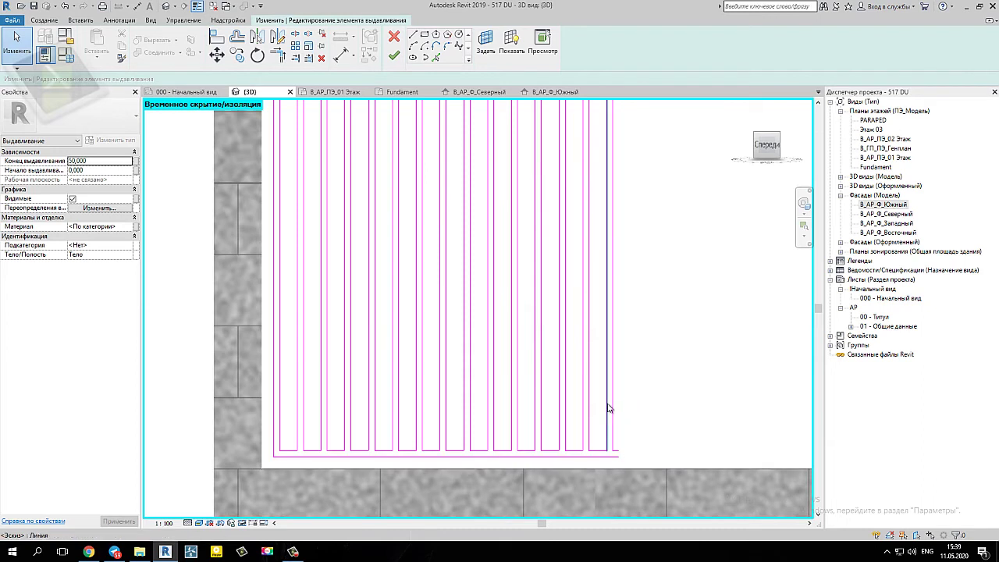
pyautogui.scroll(-2, 628, 414)
pyautogui.scroll(2, 511, 173)
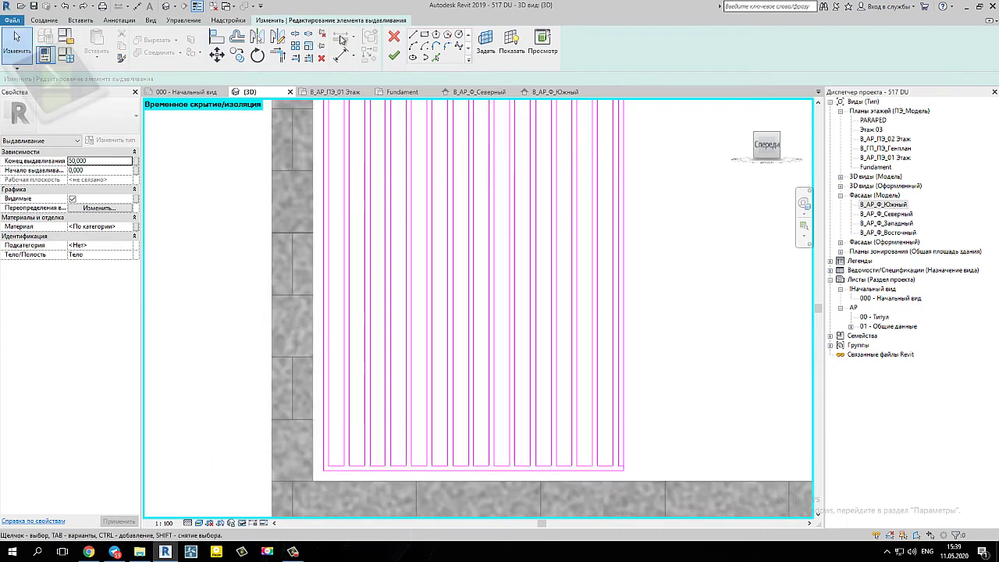
pyautogui.click(296, 35)
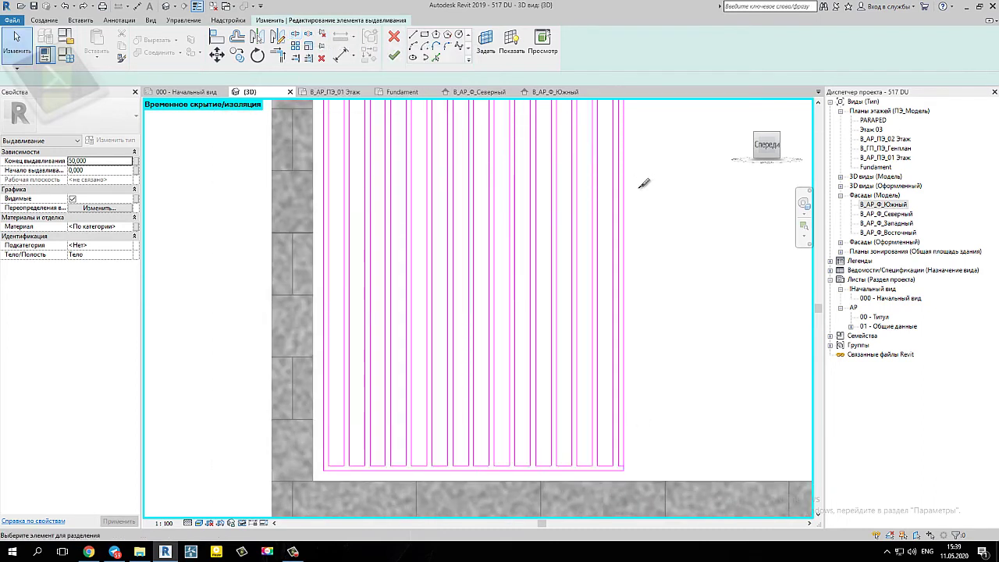
pyautogui.click(624, 216)
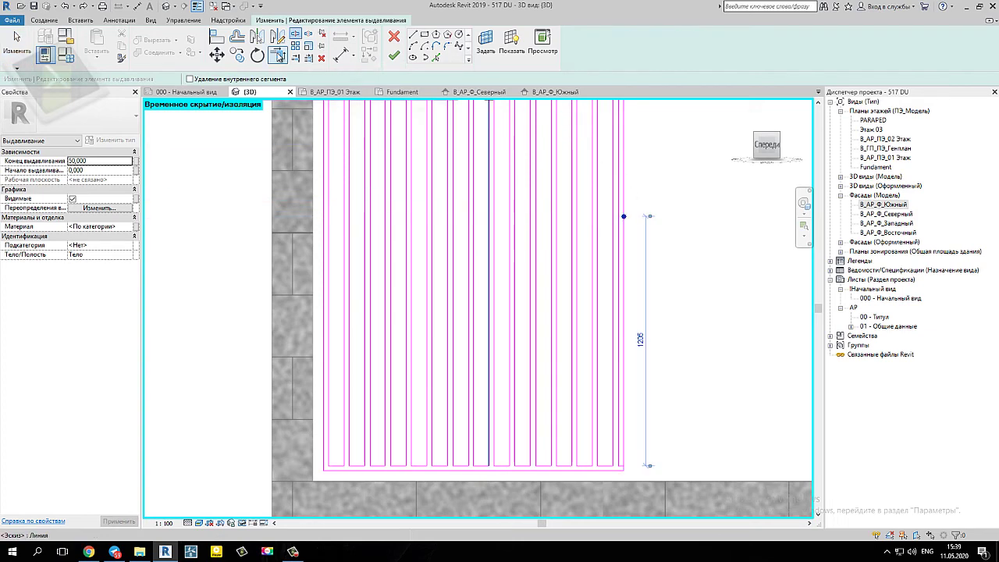
# - Trim the right edge line to a corner with the curved top
pyautogui.click(279, 55)
pyautogui.scroll(5, 616, 469)
pyautogui.moveTo(575, 480); pyautogui.dragTo(581, 335, button='middle')
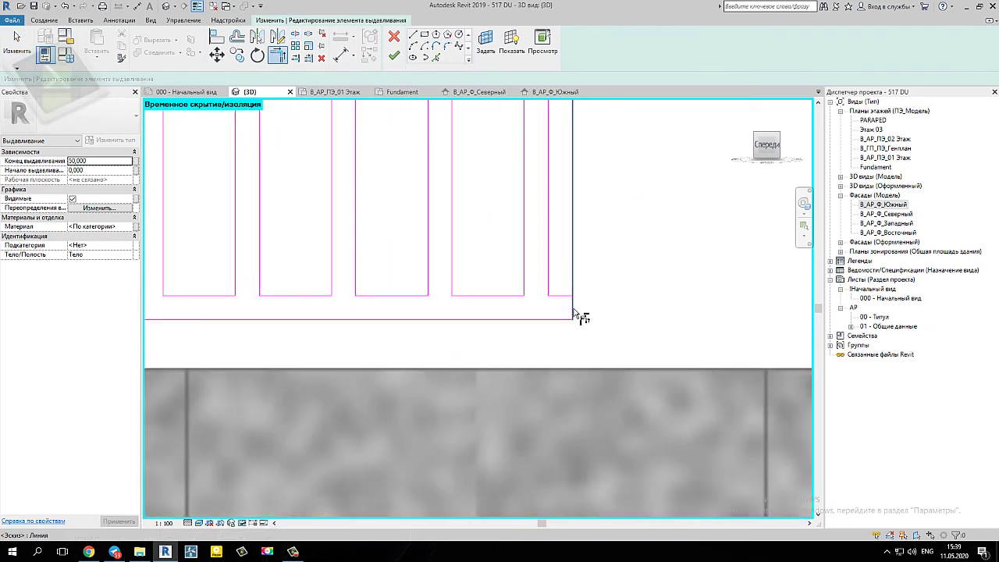
pyautogui.scroll(-2, 560, 270)
pyautogui.scroll(-2, 601, 196)
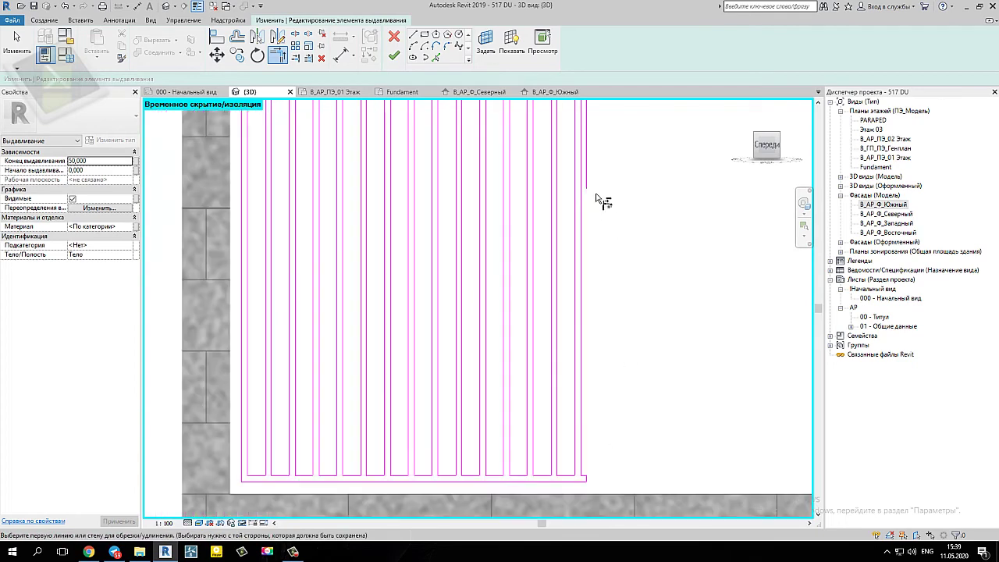
pyautogui.scroll(-1, 608, 295)
pyautogui.scroll(2, 597, 288)
pyautogui.scroll(1, 586, 278)
pyautogui.click(576, 278)
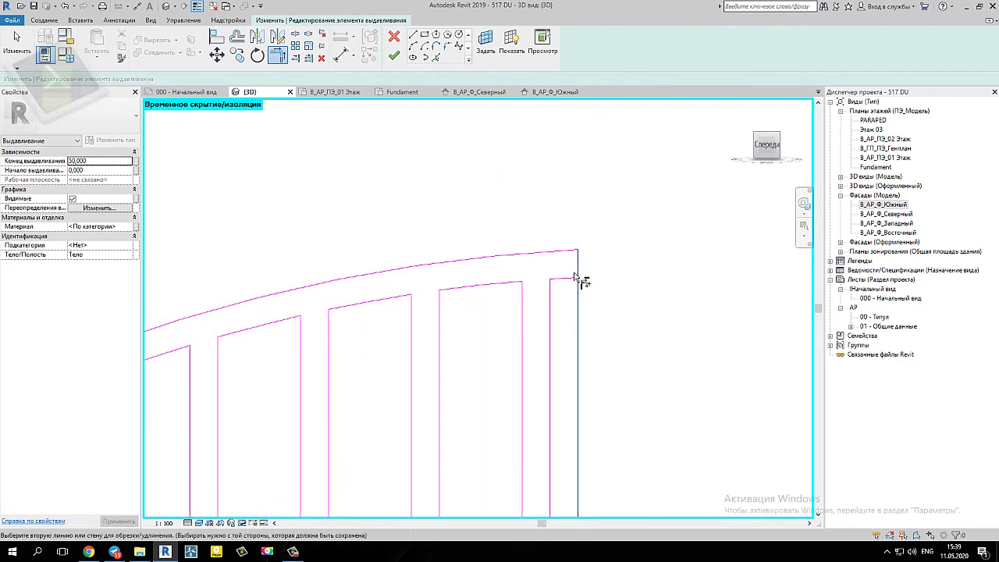
pyautogui.scroll(-2, 601, 297)
pyautogui.scroll(-2, 622, 216)
pyautogui.scroll(-1, 627, 216)
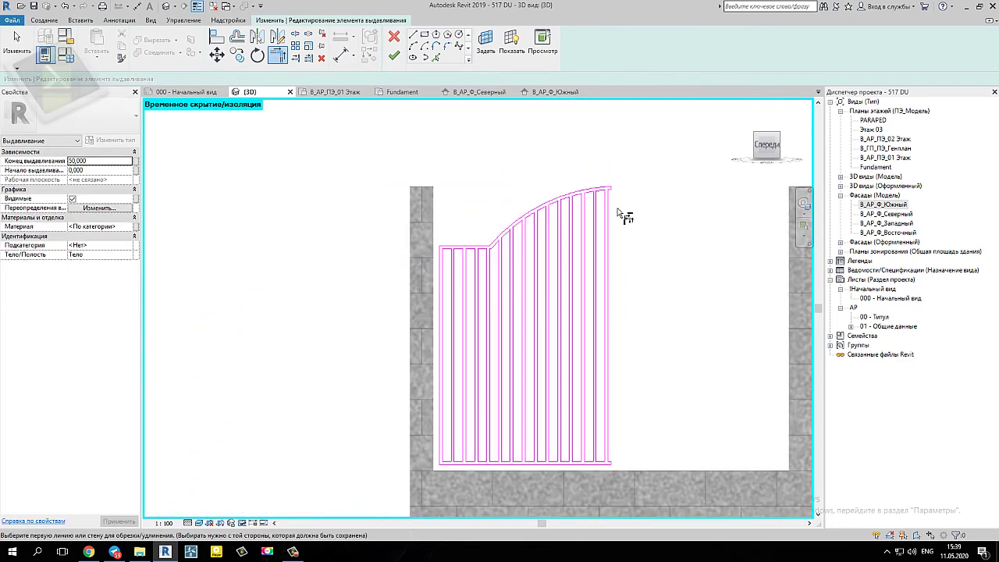
pyautogui.scroll(-1, 627, 217)
# - Finish the sketch, creating the 50-deep gate extrusion
pyautogui.moveTo(626, 216)
pyautogui.mouseDown(button='middle')
pyautogui.moveTo(601, 267)
pyautogui.moveTo(562, 231)
pyautogui.mouseUp(button='middle')
pyautogui.scroll(2, 465, 251)
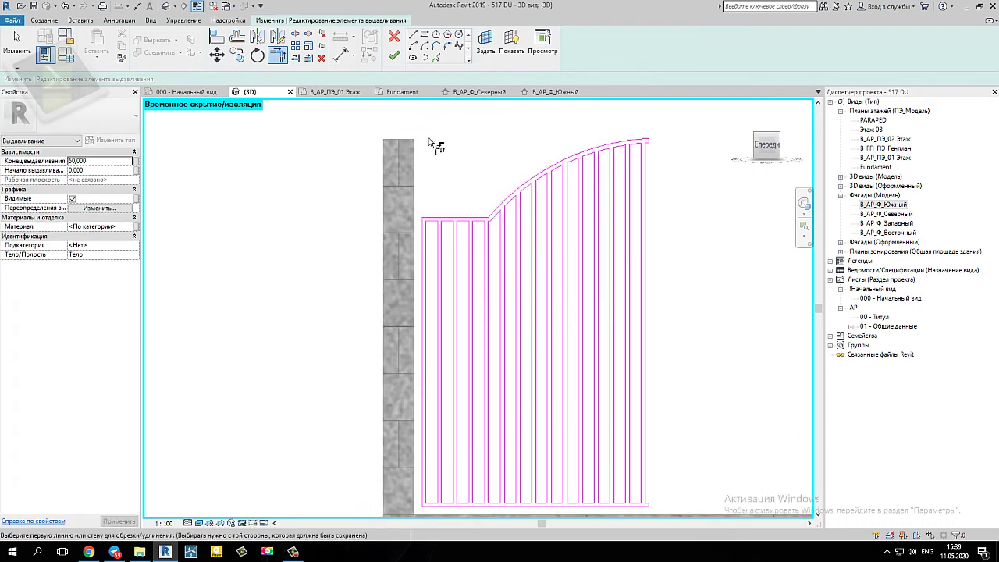
pyautogui.click(394, 55)
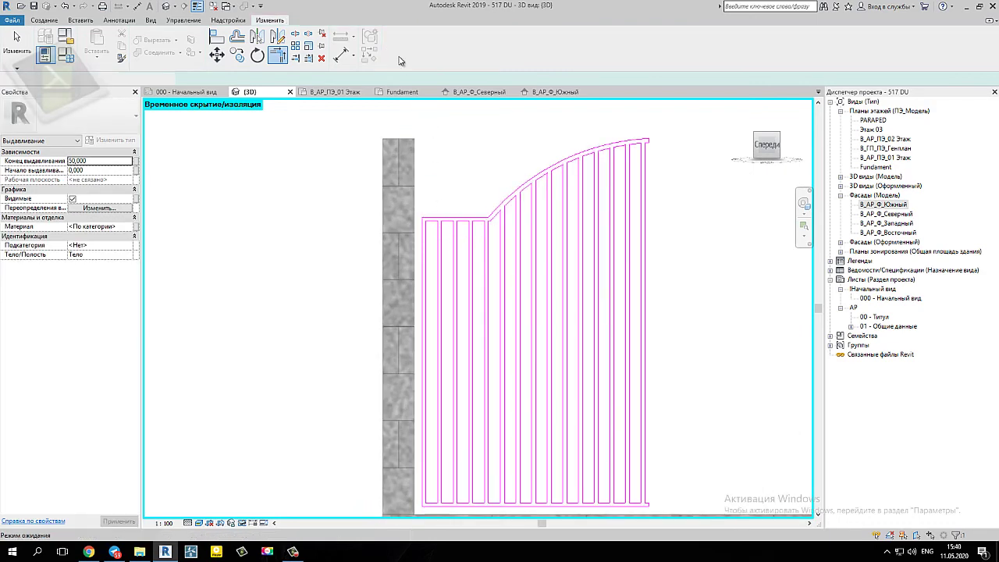
# - Deselect the extrusion and finish the in-place gate model
pyautogui.click(702, 257)
pyautogui.scroll(-2, 695, 280)
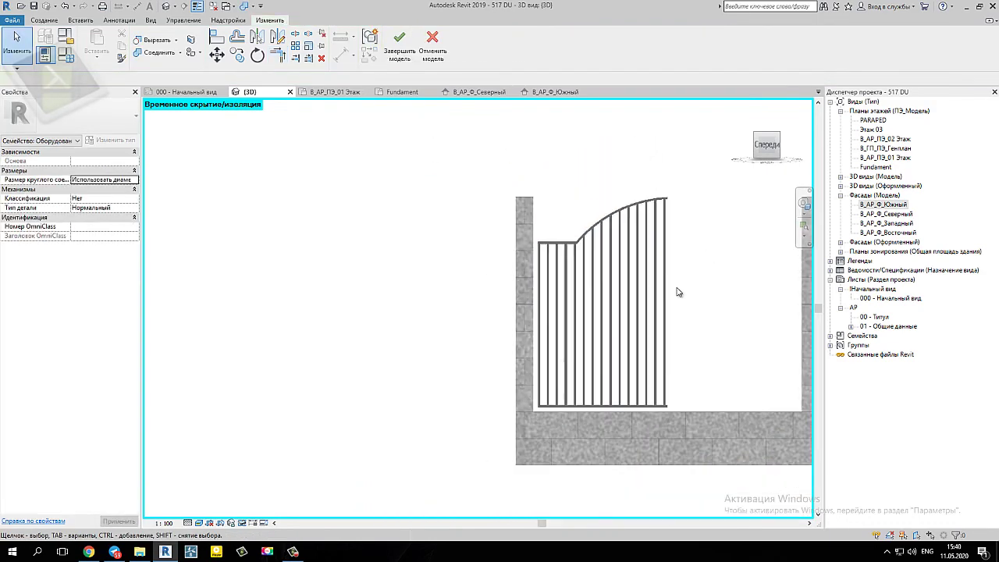
pyautogui.click(402, 52)
# - Orbit the 3D view to show the gate between the stone pillars
pyautogui.moveTo(640, 312)
pyautogui.keyDown('shift'); pyautogui.mouseDown(button='middle')
pyautogui.moveTo(677, 329)
pyautogui.moveTo(561, 472)
pyautogui.moveTo(709, 463)
pyautogui.moveTo(580, 320)
pyautogui.moveTo(412, 338)
pyautogui.moveTo(570, 452)
pyautogui.moveTo(608, 349)
pyautogui.moveTo(633, 328)
pyautogui.moveTo(516, 361)
pyautogui.moveTo(633, 307)
pyautogui.moveTo(632, 263)
pyautogui.moveTo(517, 424)
pyautogui.moveTo(465, 322)
pyautogui.moveTo(635, 383)
pyautogui.moveTo(647, 315)
pyautogui.moveTo(634, 328)
pyautogui.mouseUp(button='middle'); pyautogui.keyUp('shift')
pyautogui.scroll(2, 709, 464)
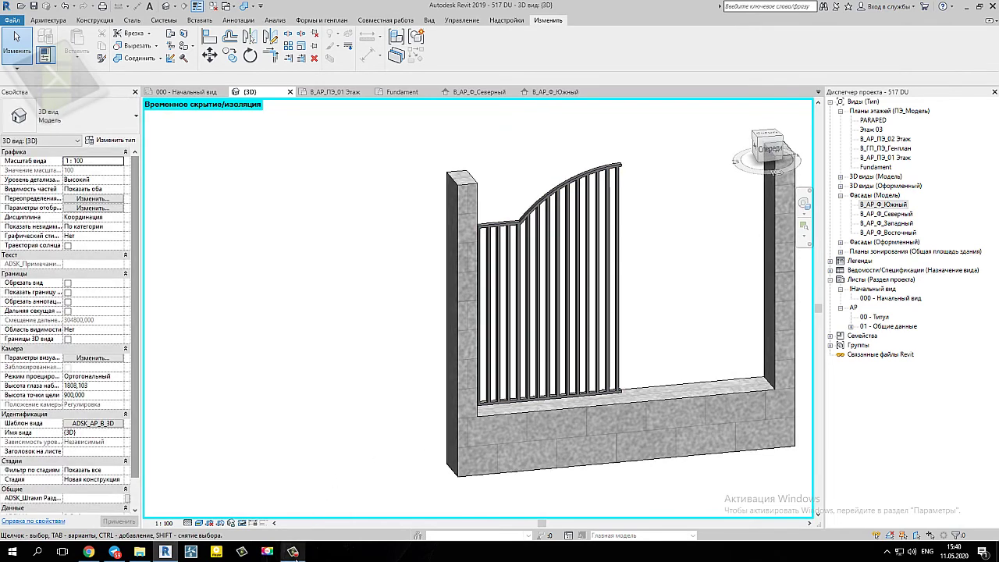
pyautogui.click(293, 552)
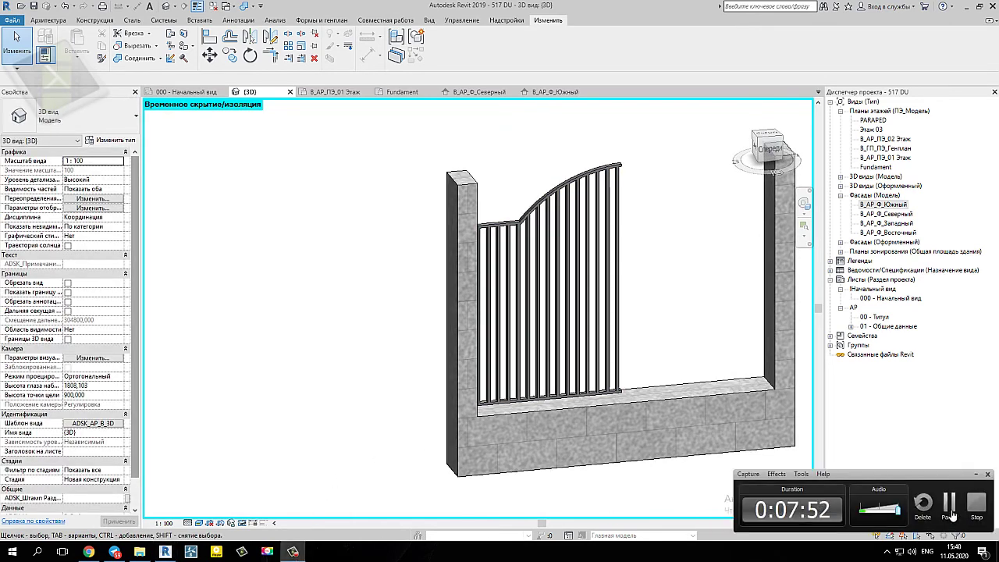